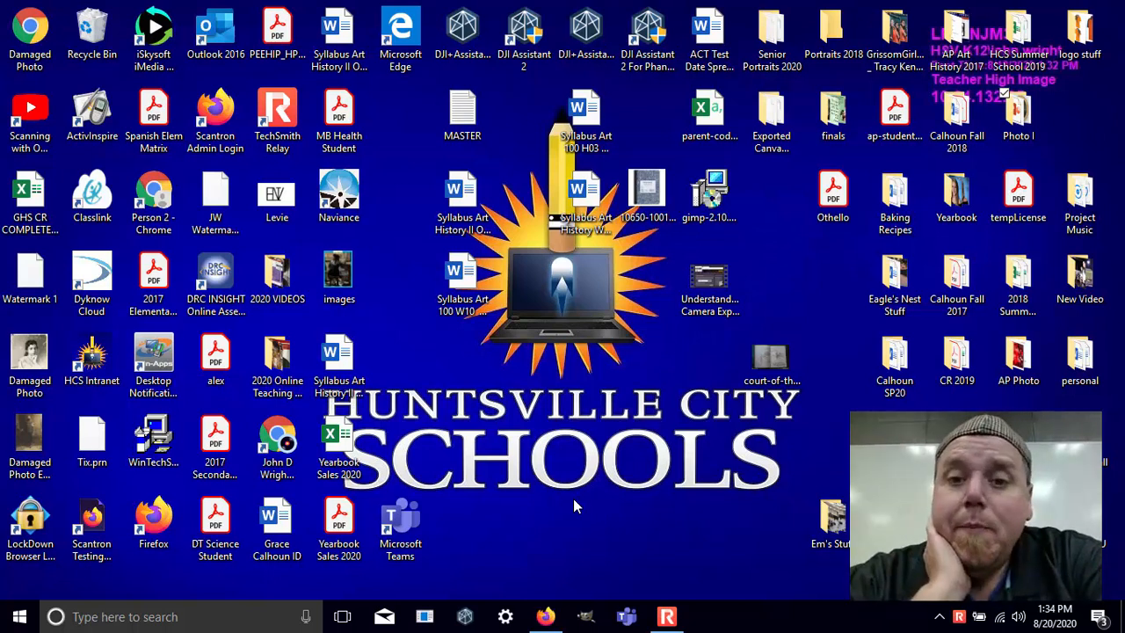
# Step: Search the computer for GIMP and launch GIMP 2.10.18
pyautogui.click(130, 614)
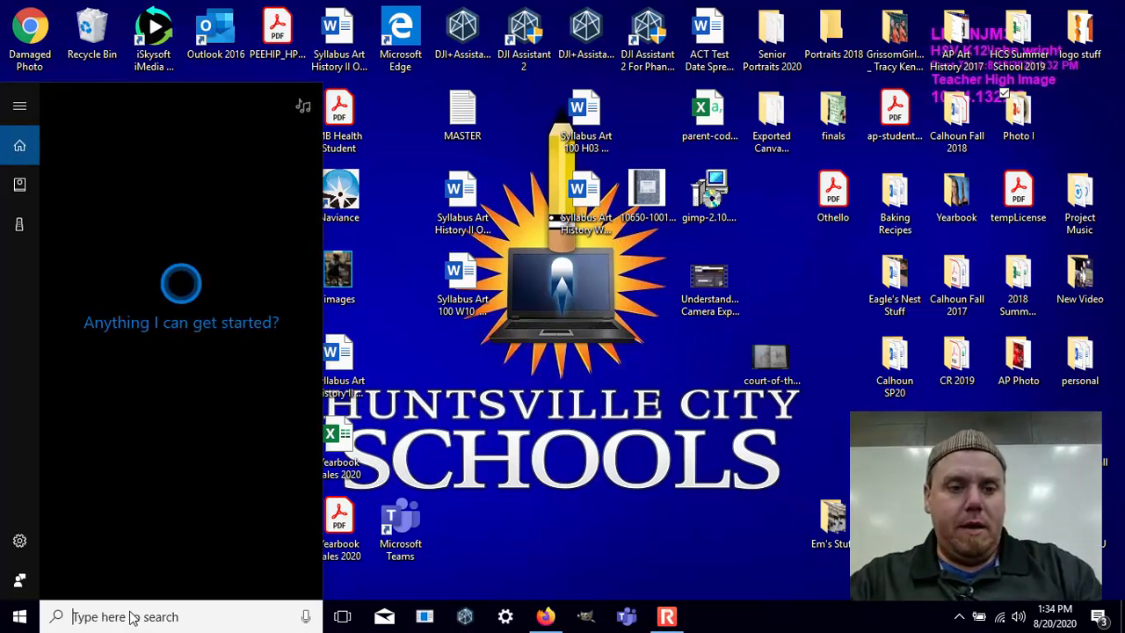
pyautogui.write('G')
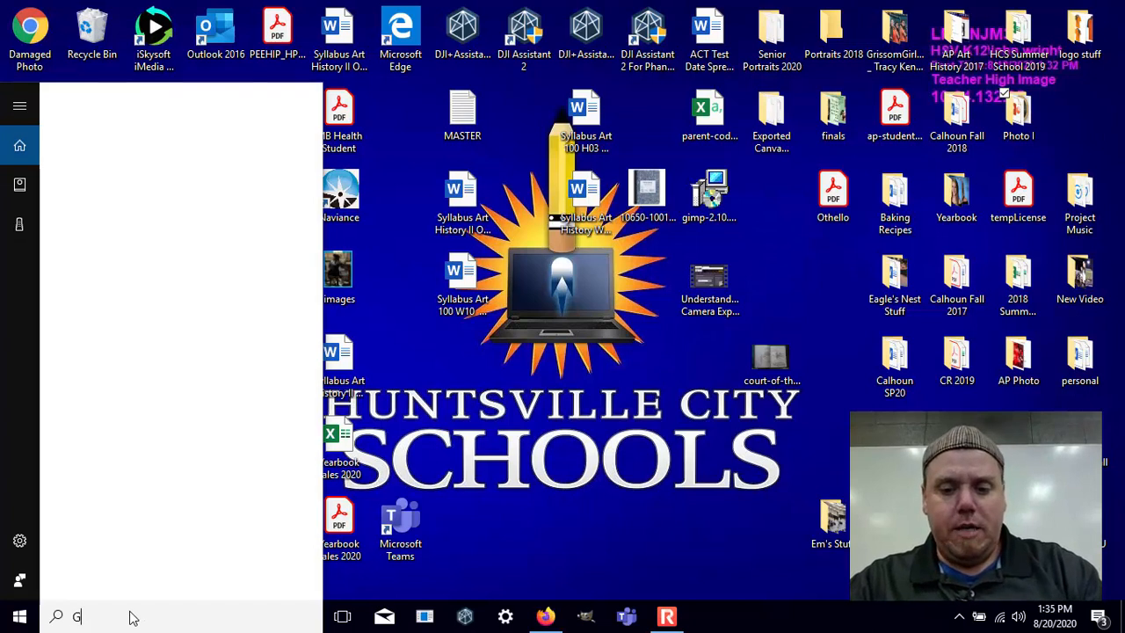
pyautogui.write('IMP')
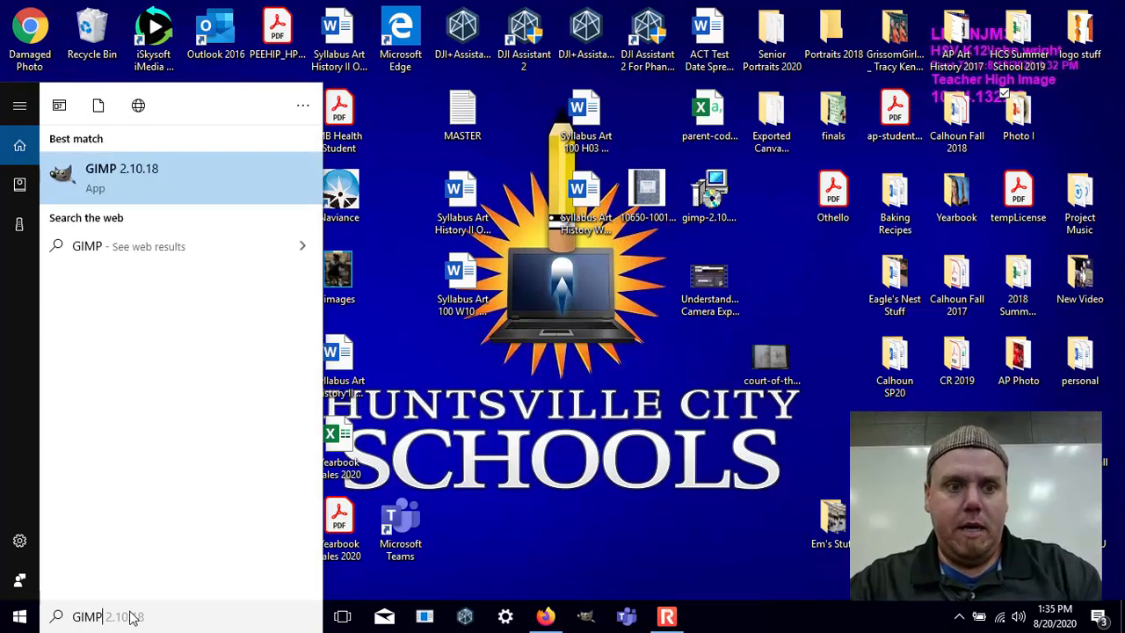
pyautogui.click(134, 167)
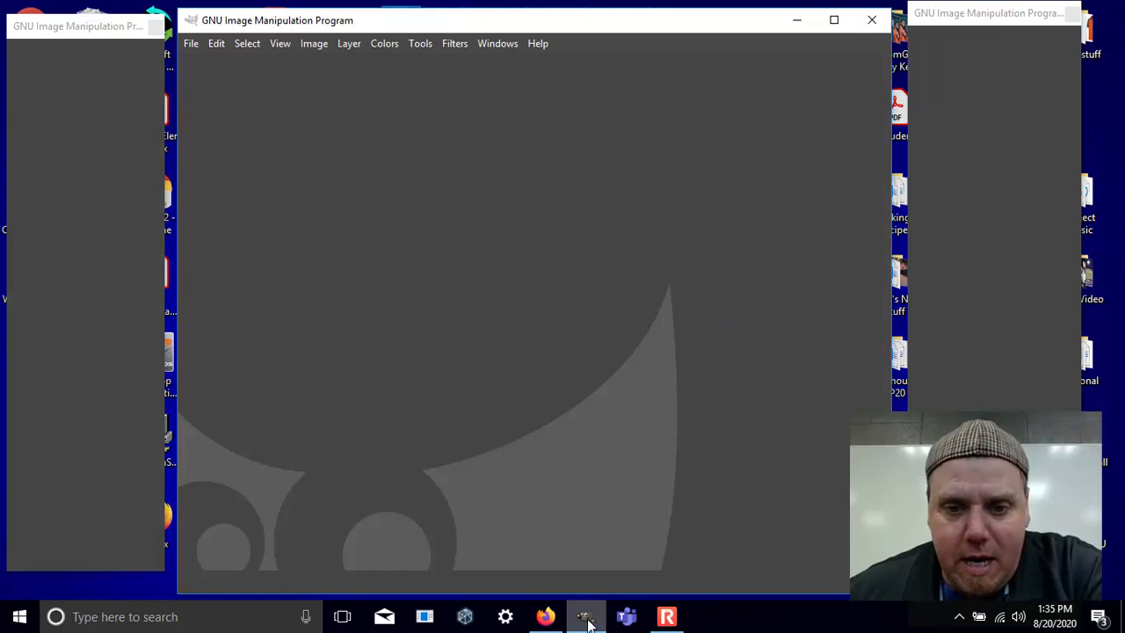
pyautogui.moveTo(587, 622)
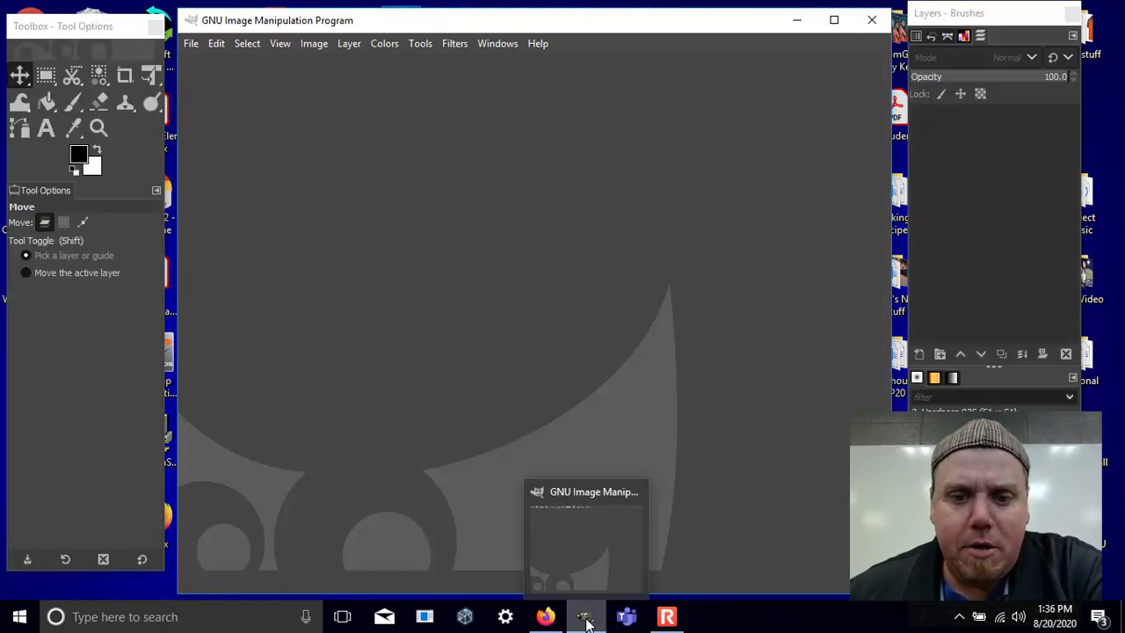
pyautogui.rightClick(587, 622)
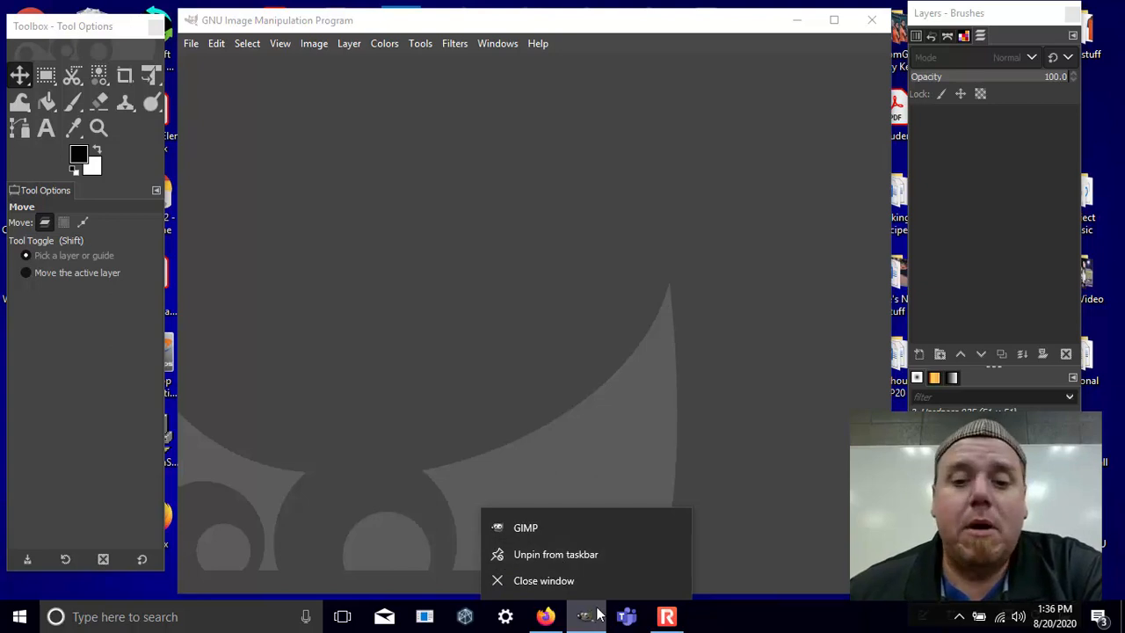
pyautogui.click(742, 617)
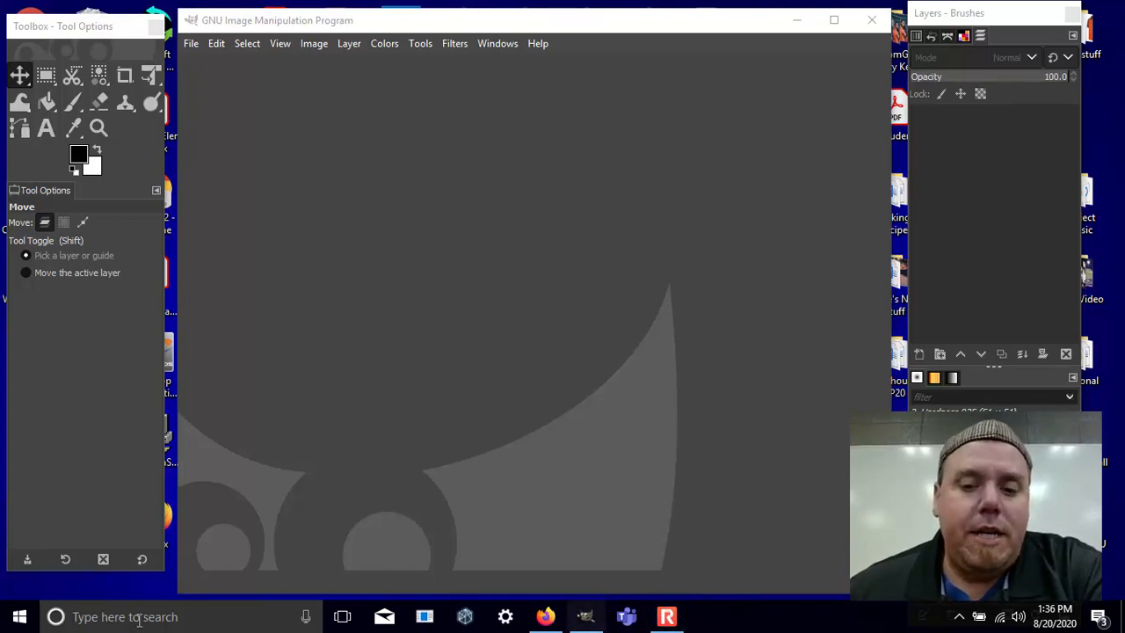
pyautogui.moveTo(591, 615)
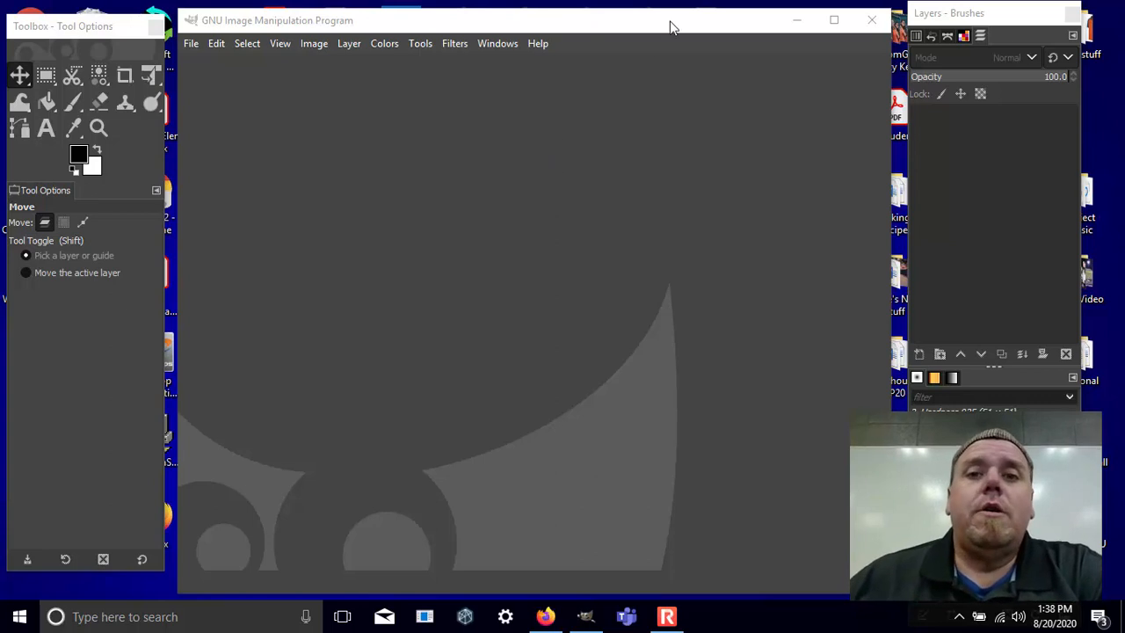
pyautogui.click(189, 44)
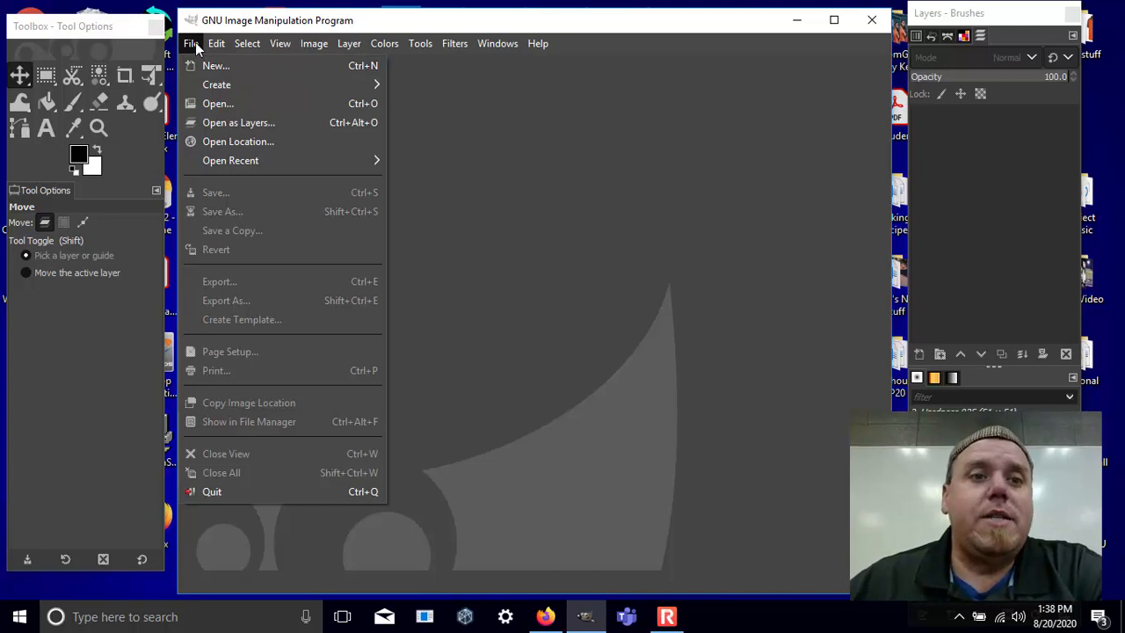
pyautogui.click(192, 44)
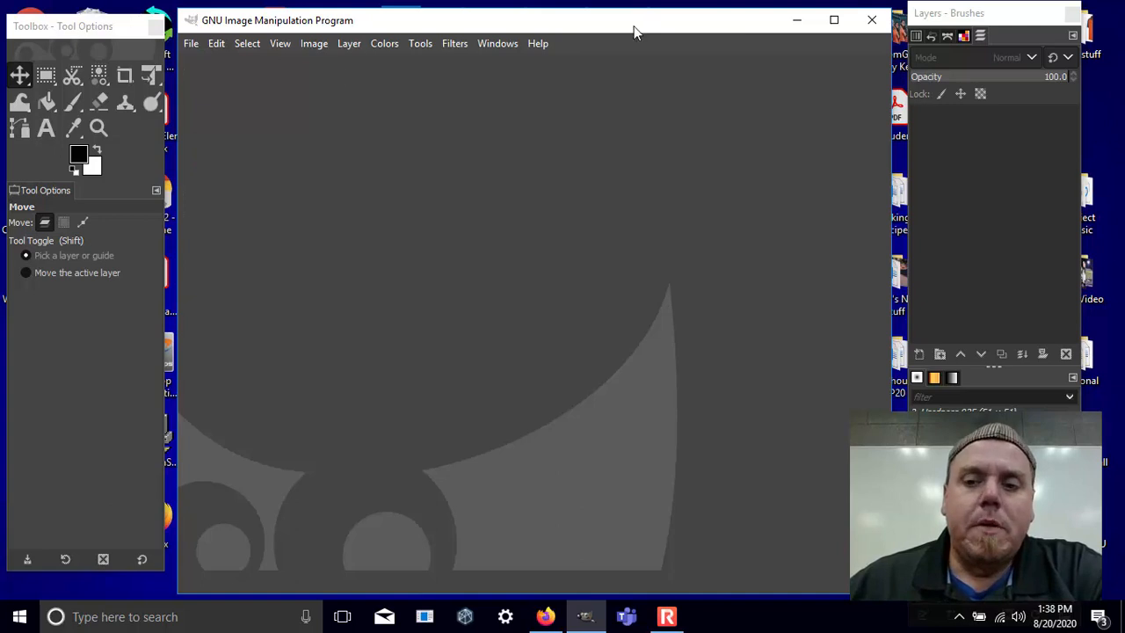
# Step: Open braid.jpg from the desktop's Photo I folder as a layer and convert it to the GIMP built-in sRGB profile
pyautogui.click(191, 45)
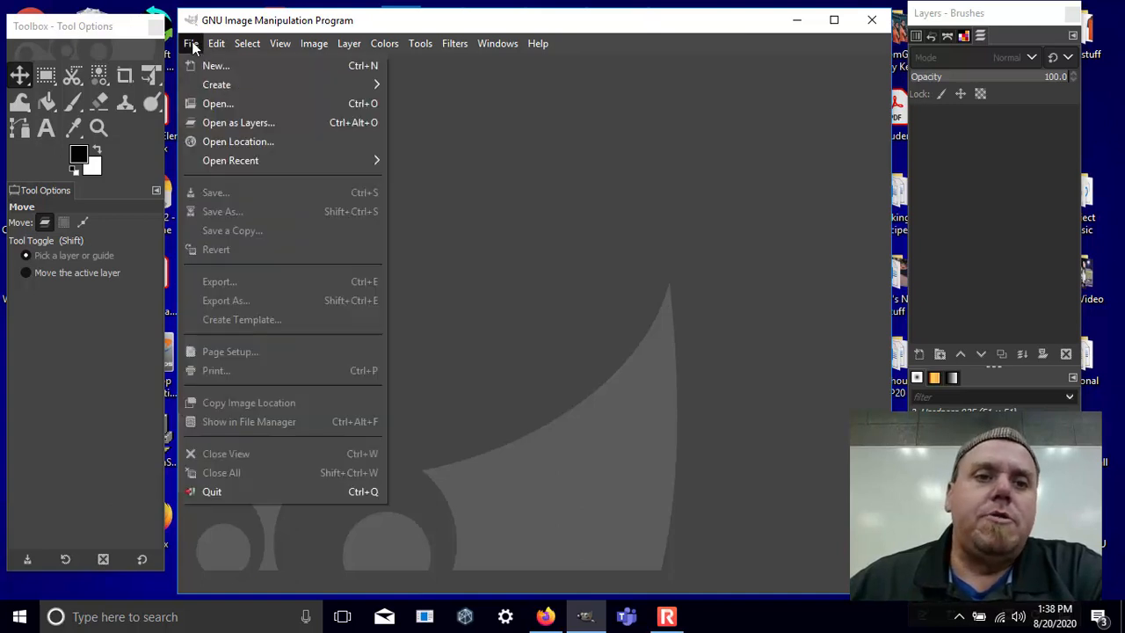
pyautogui.click(243, 125)
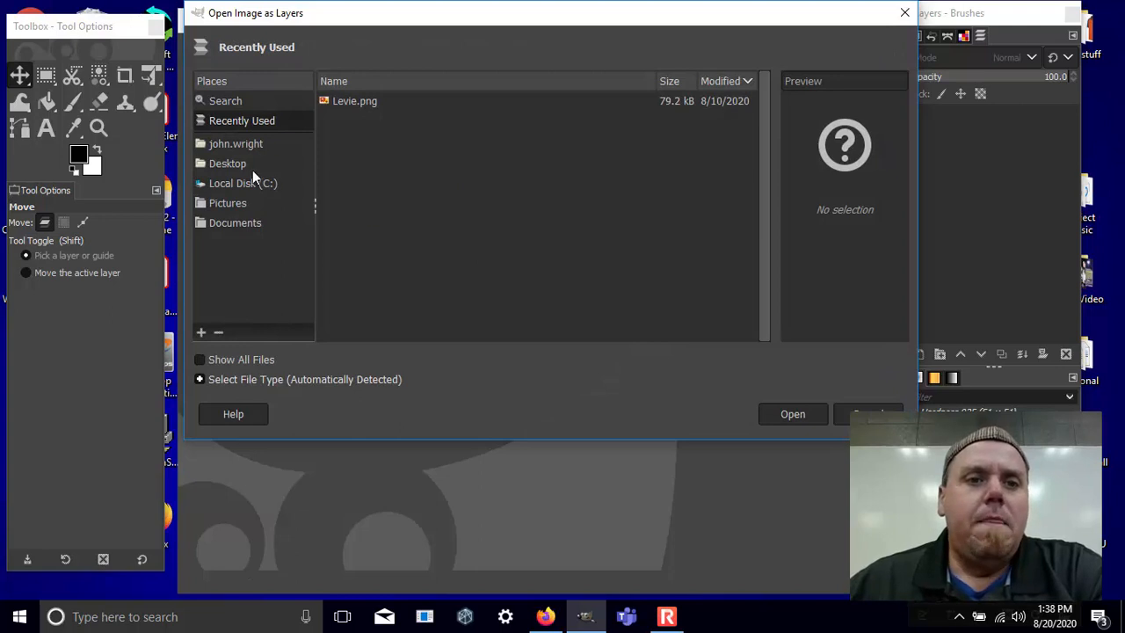
pyautogui.click(248, 165)
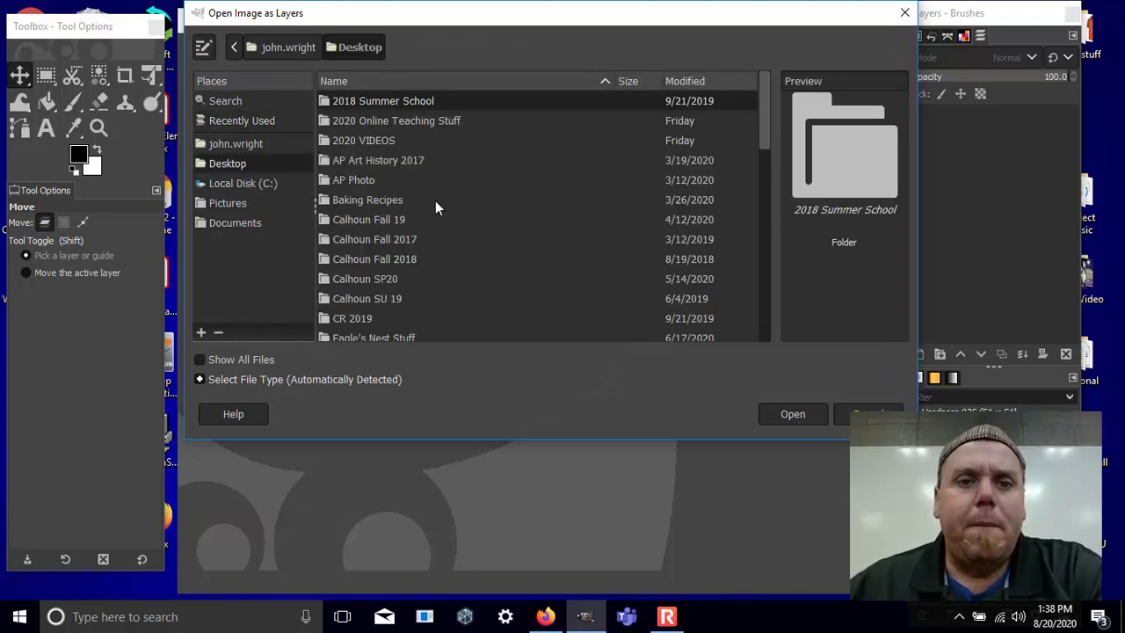
pyautogui.scroll(-4, 435, 200)
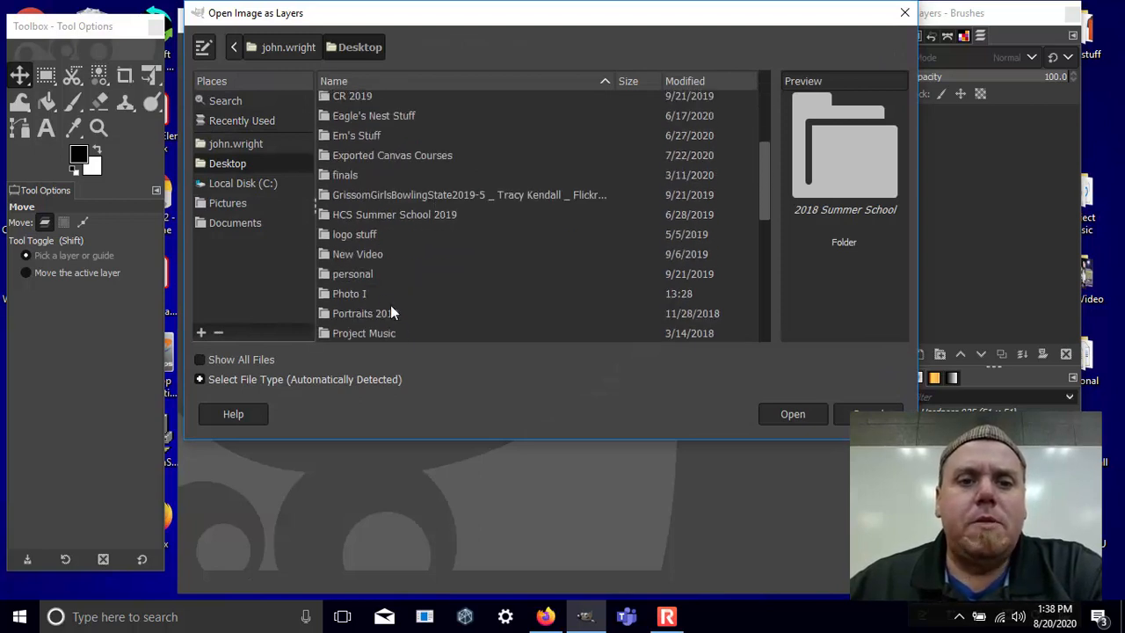
pyautogui.doubleClick(384, 294)
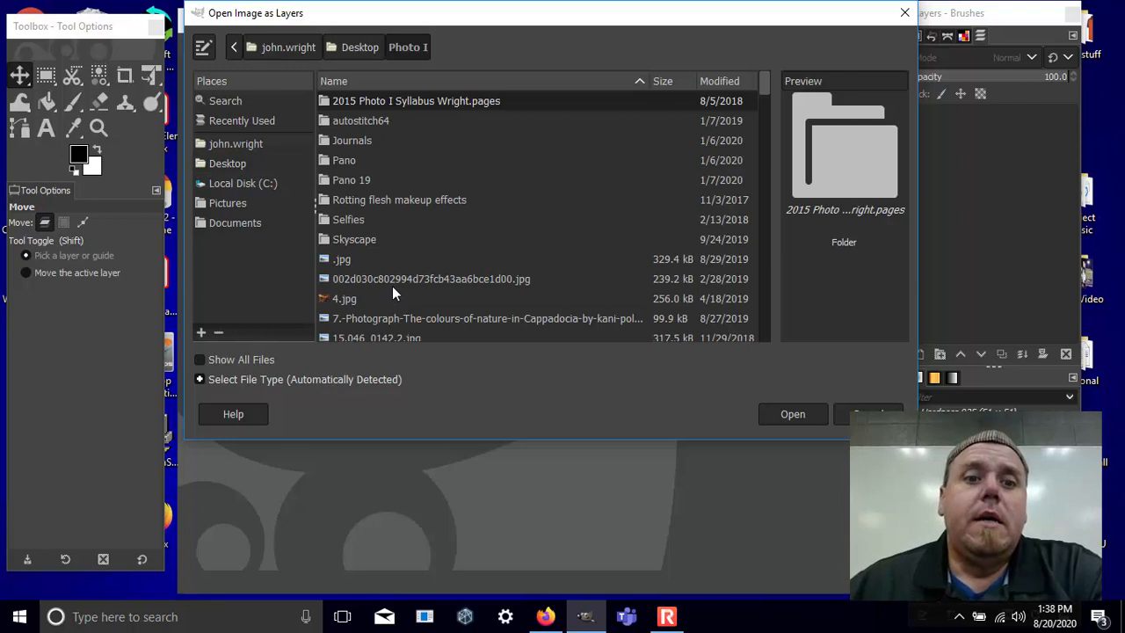
pyautogui.scroll(-5, 392, 286)
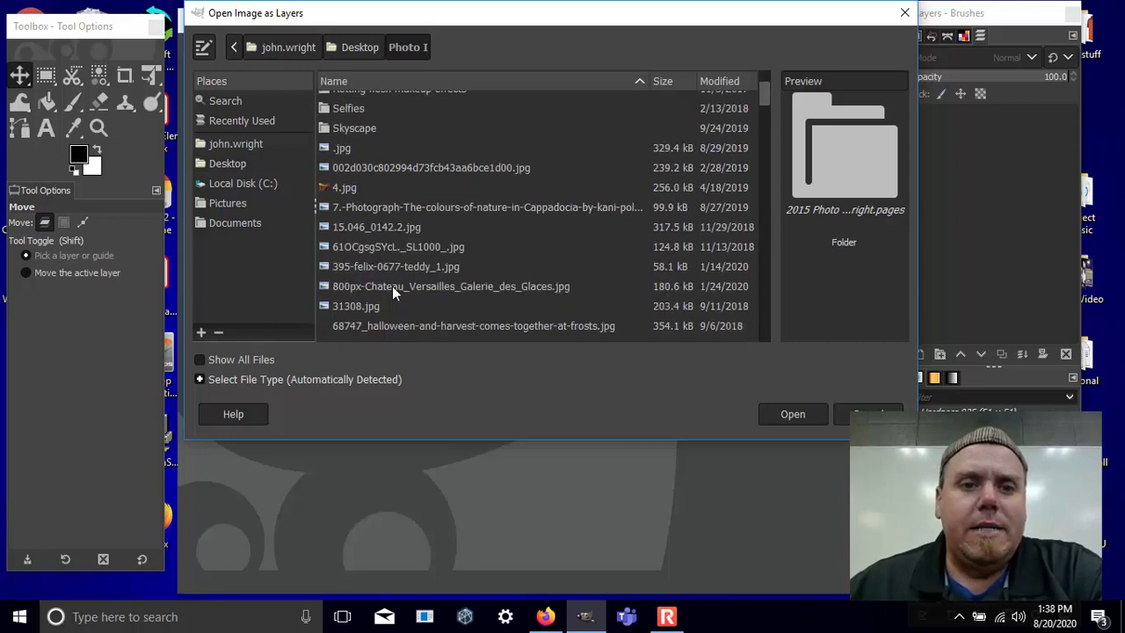
pyautogui.scroll(-5, 392, 290)
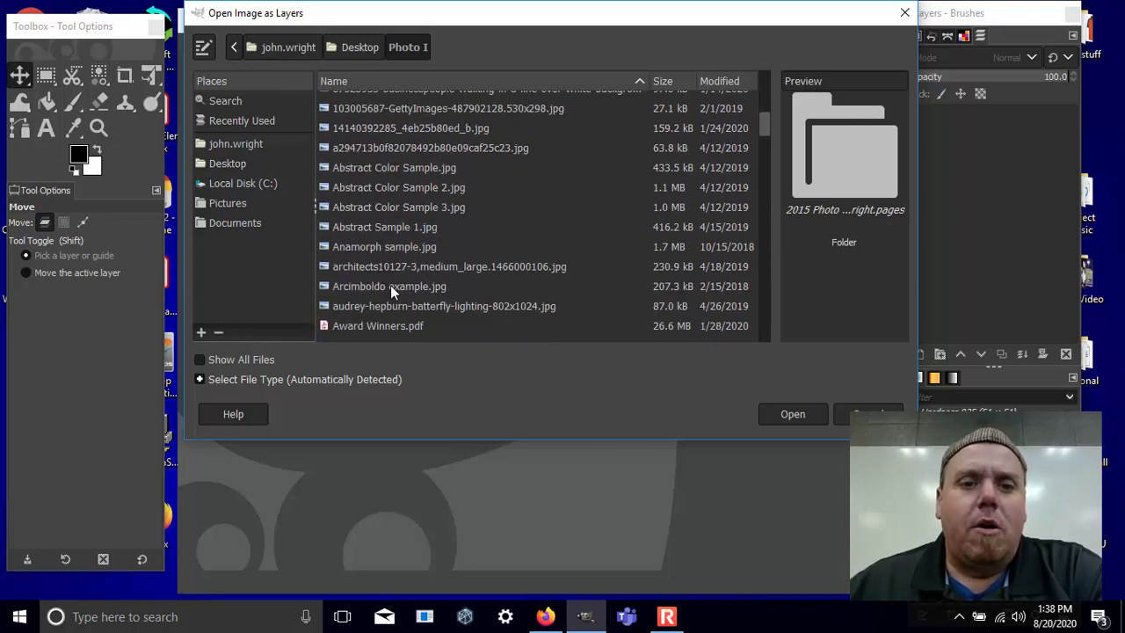
pyautogui.click(392, 295)
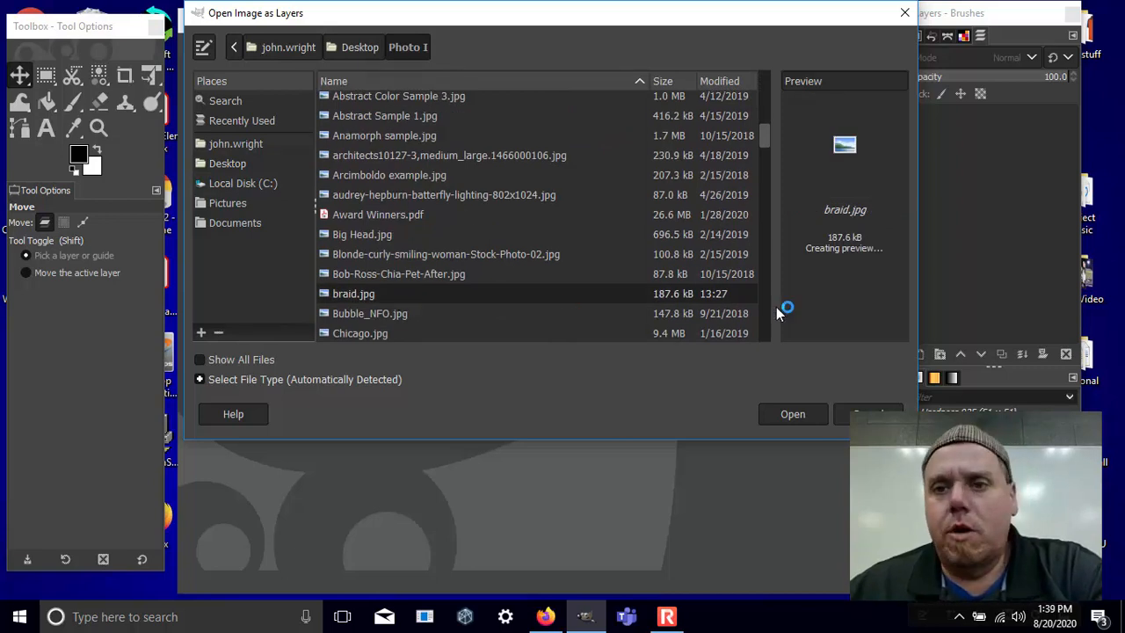
pyautogui.click(801, 411)
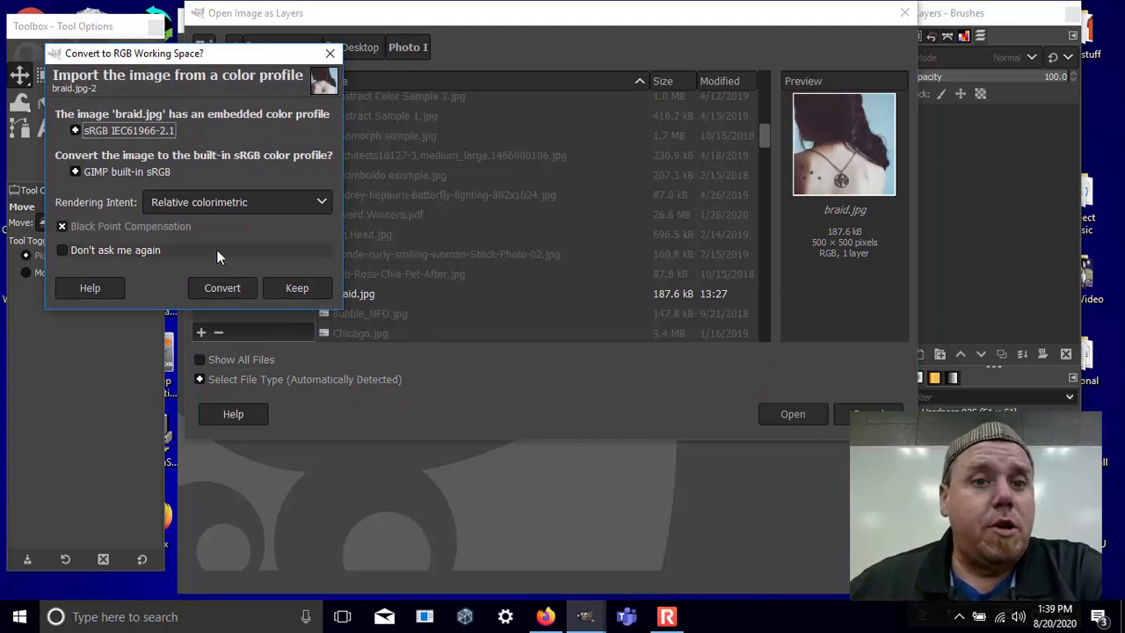
pyautogui.click(219, 288)
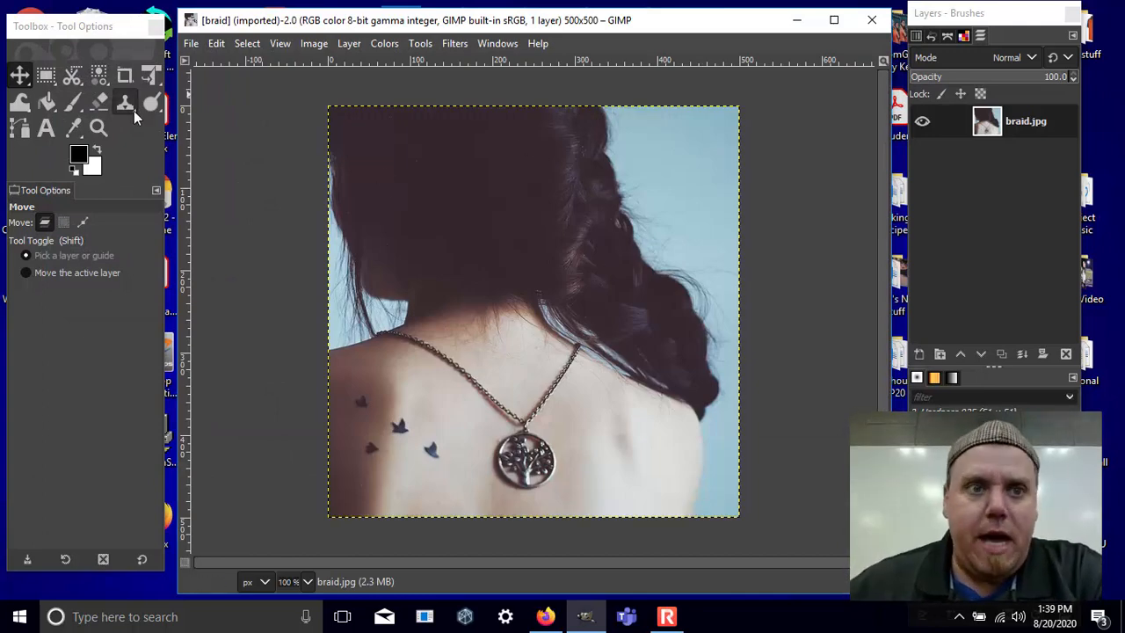
# Step: Move the photo layer partly off the canvas with the Move tool, and move it back over the canvas
pyautogui.click(26, 81)
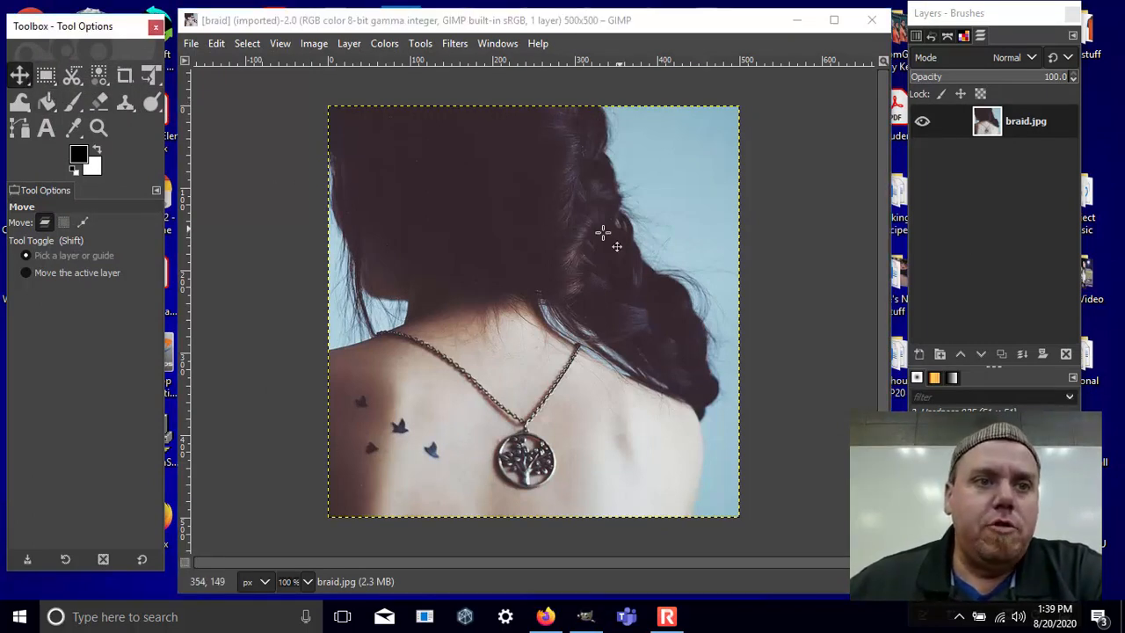
pyautogui.moveTo(540, 234); pyautogui.dragTo(678, 256)
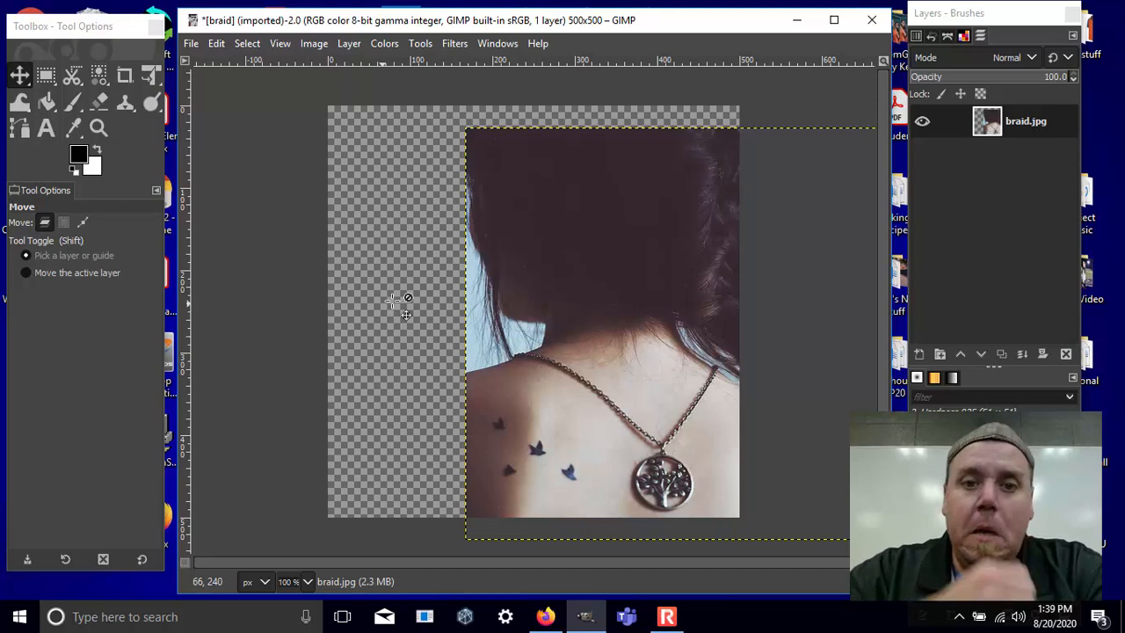
pyautogui.moveTo(580, 294); pyautogui.dragTo(467, 271)
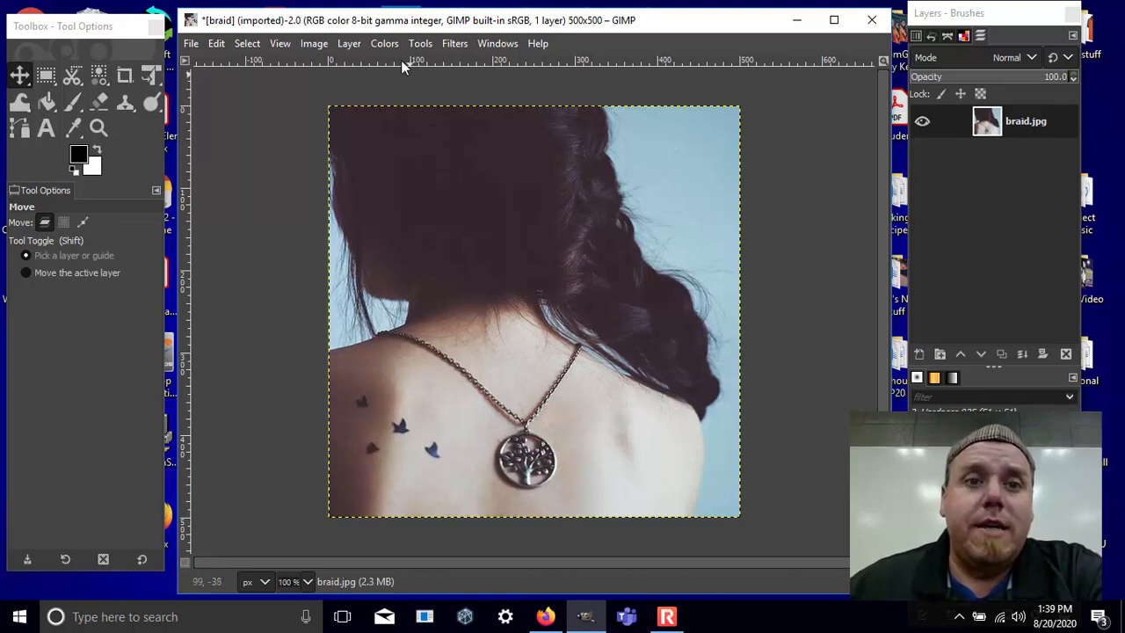
pyautogui.click(315, 44)
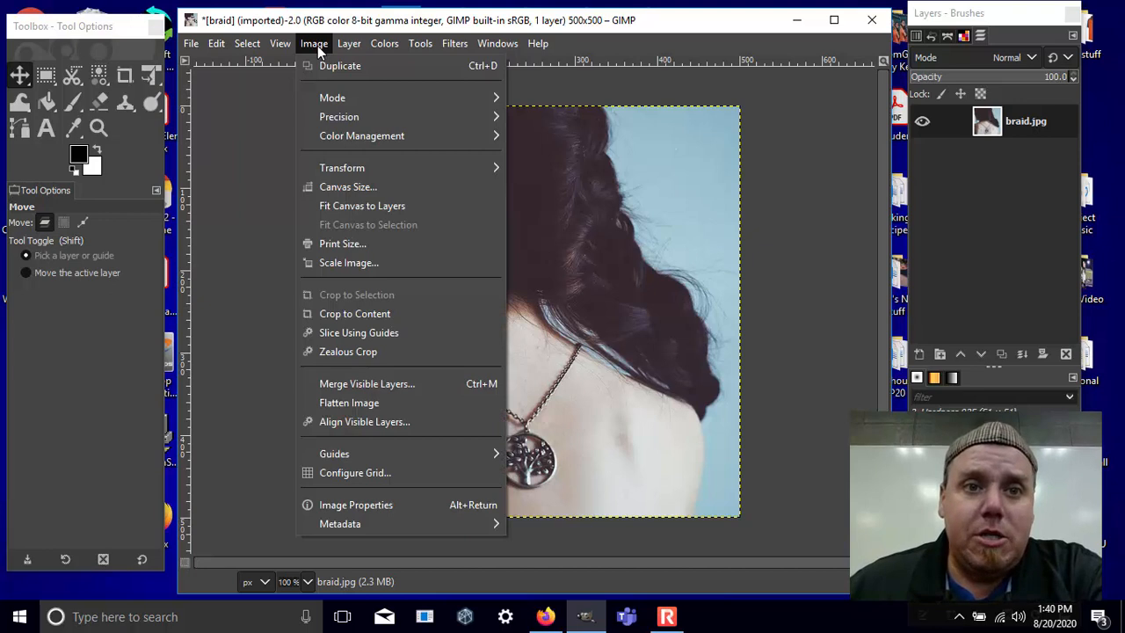
pyautogui.click(321, 49)
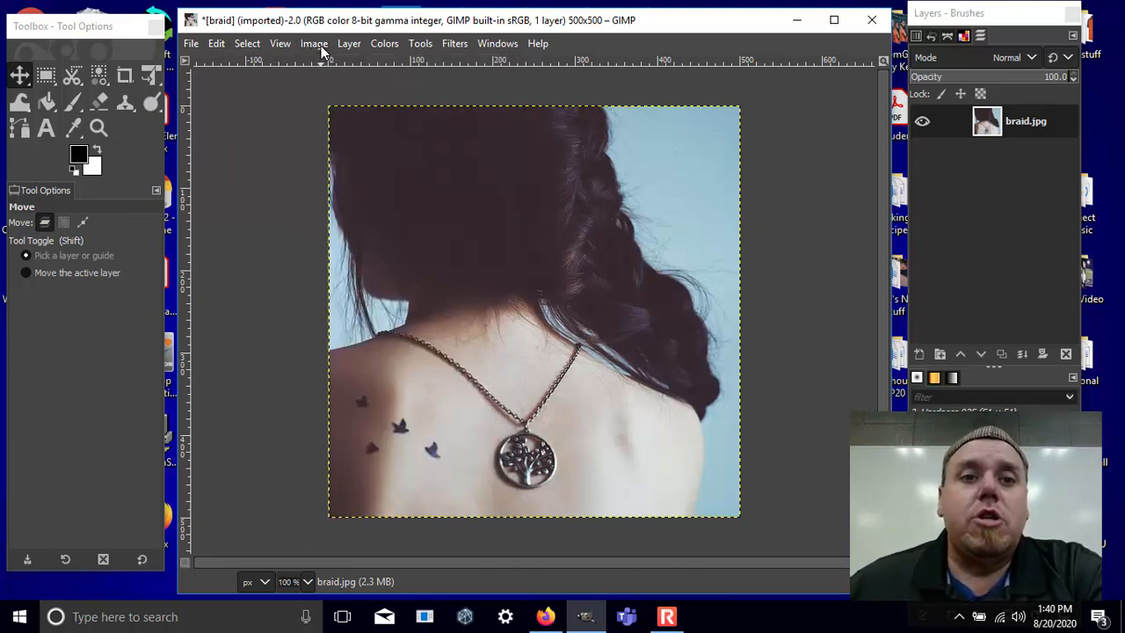
pyautogui.click(350, 44)
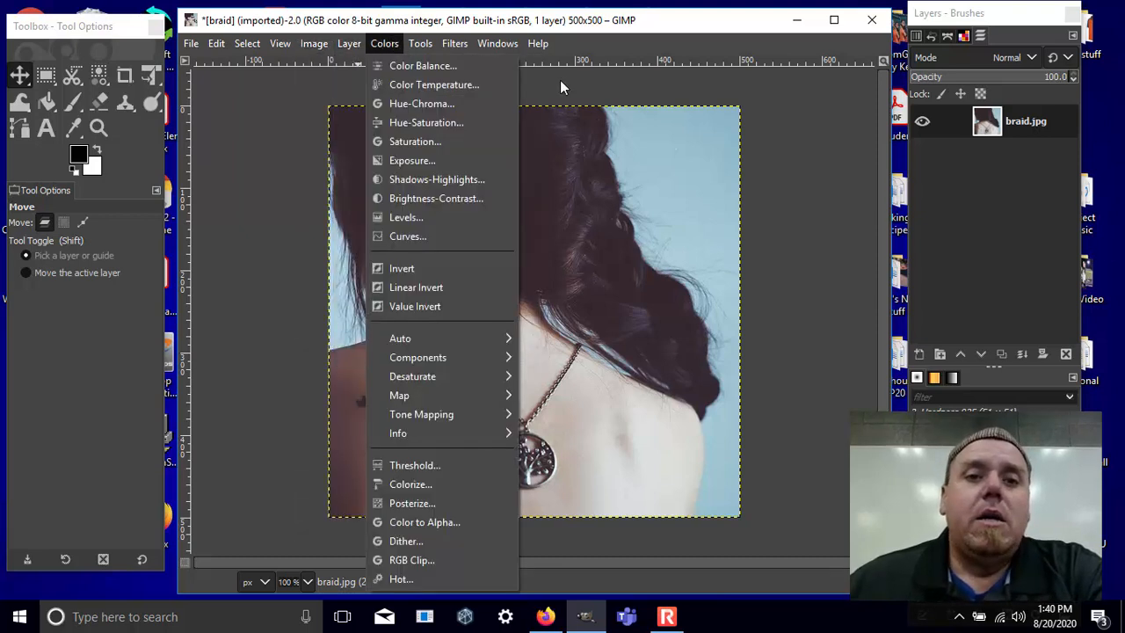
pyautogui.click(800, 108)
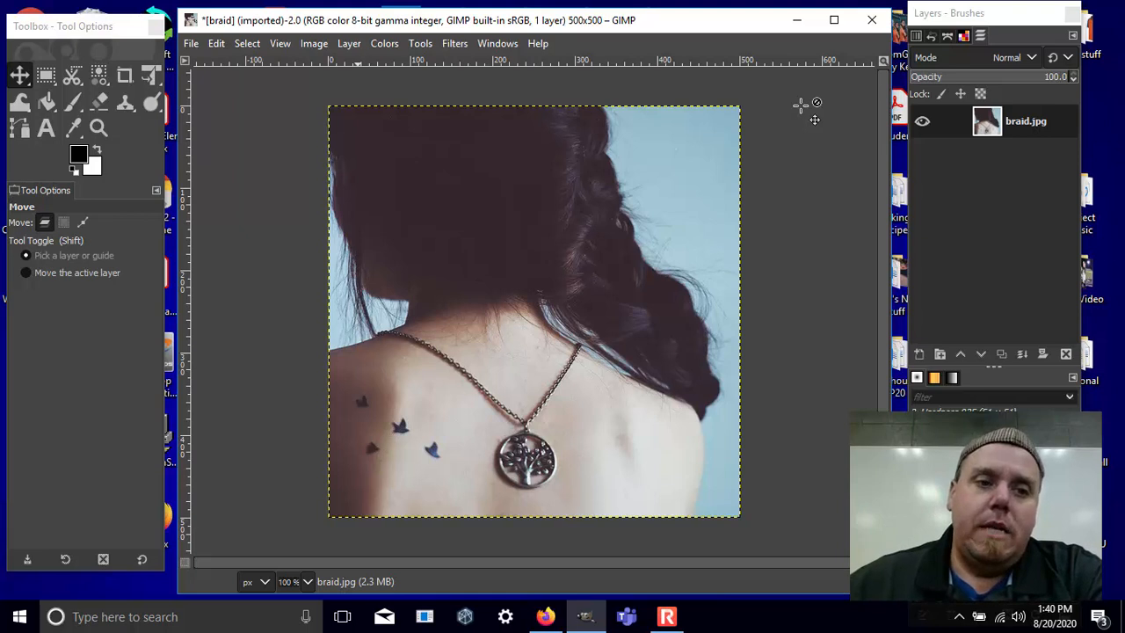
# Step: Set the Move tool to move the active layer, and check the tools grouped with Rectangle Select and Move
pyautogui.click(28, 273)
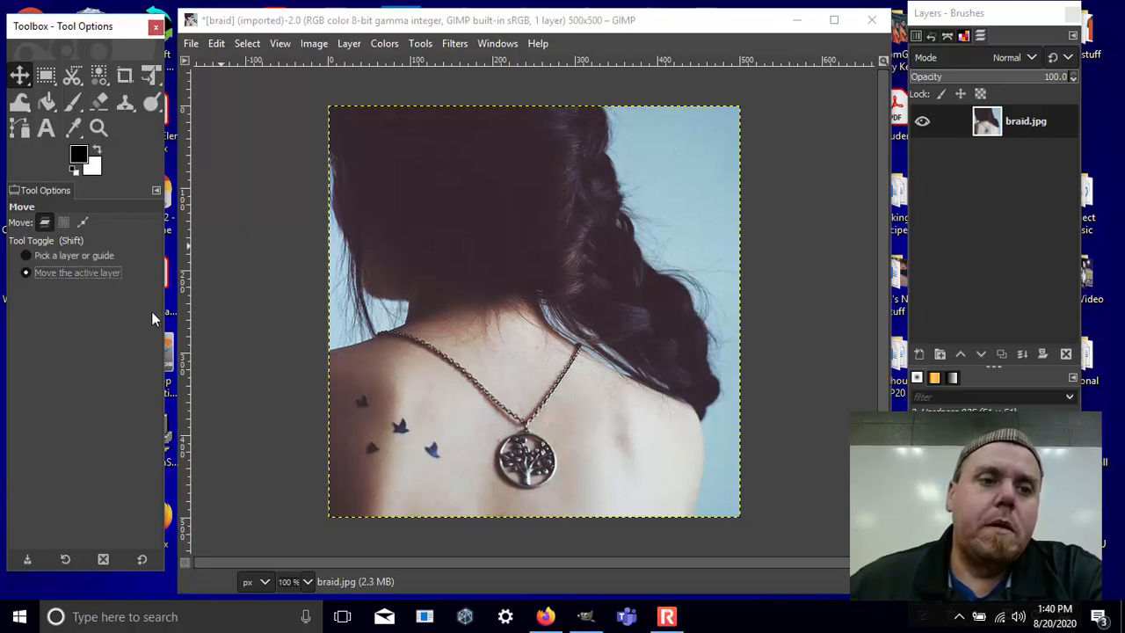
pyautogui.click(56, 84)
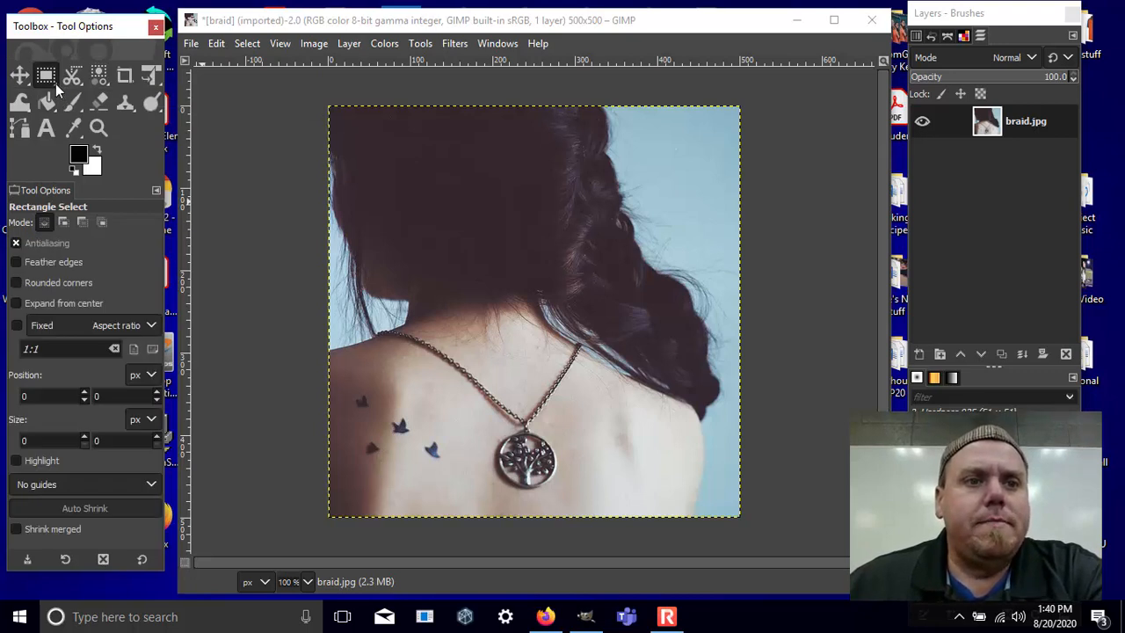
pyautogui.rightClick(55, 84)
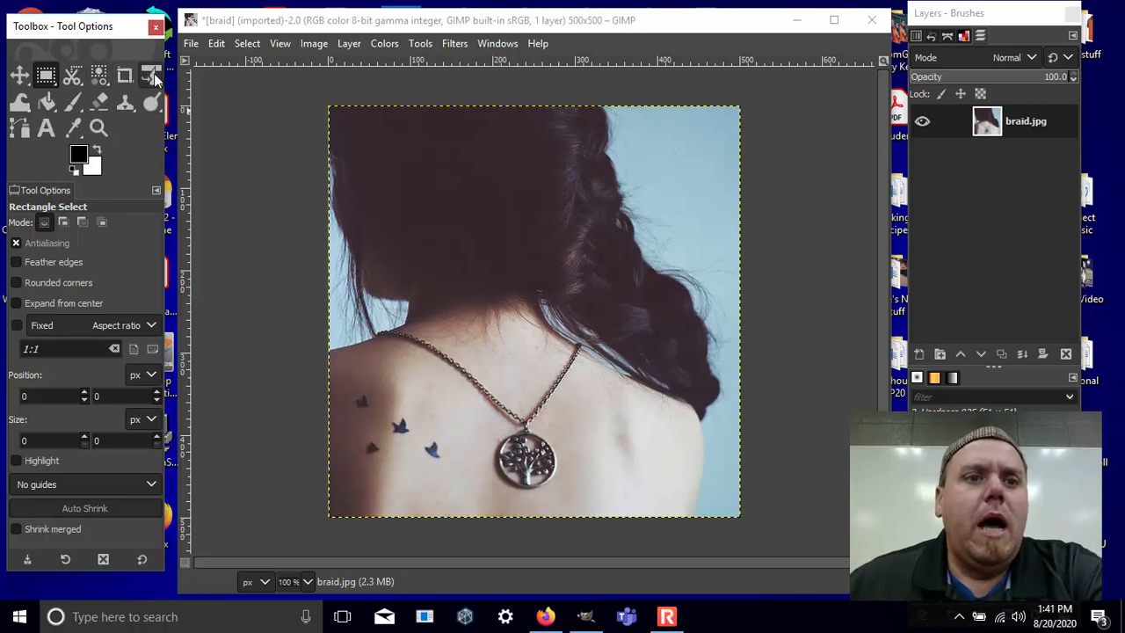
pyautogui.click(29, 83)
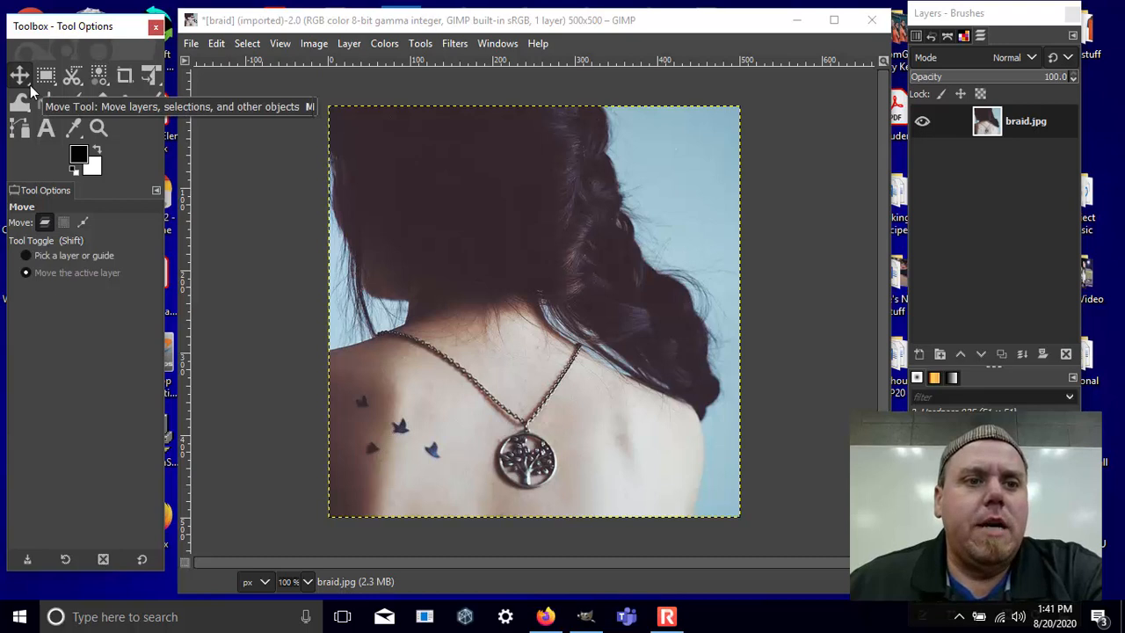
pyautogui.rightClick(30, 85)
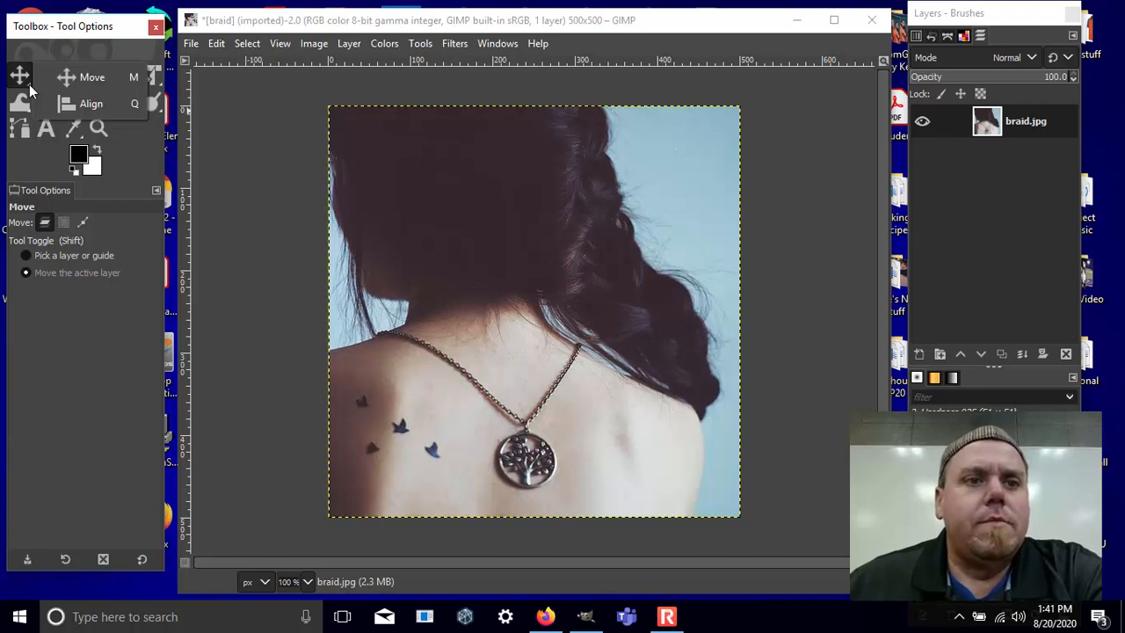
pyautogui.click(30, 86)
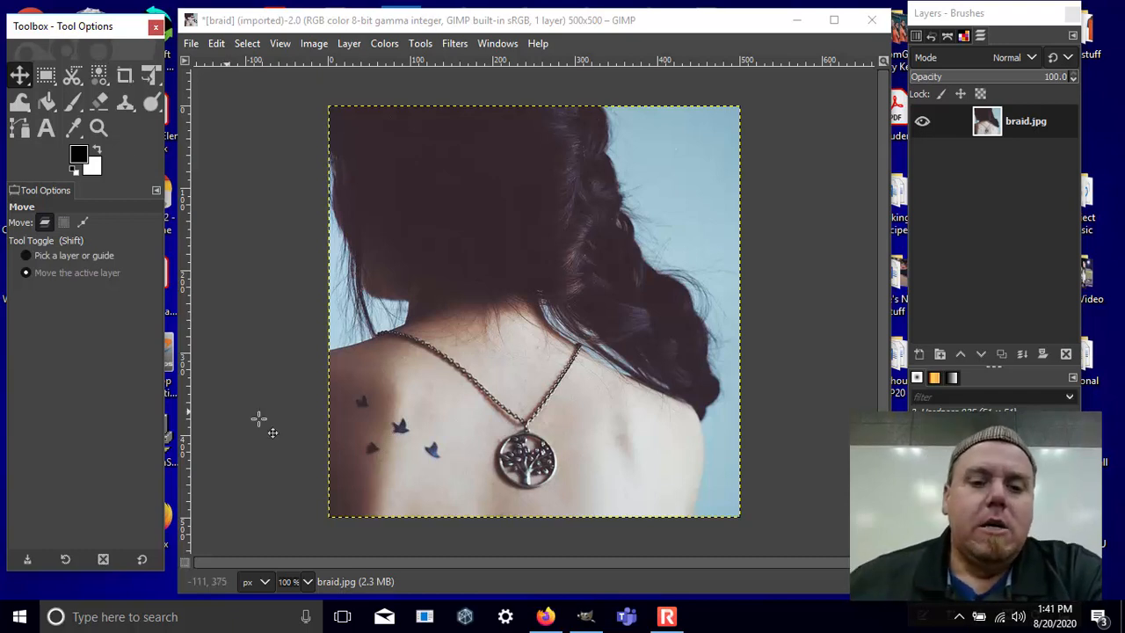
# Step: Set the image zoom to 100 %
pyautogui.click(307, 582)
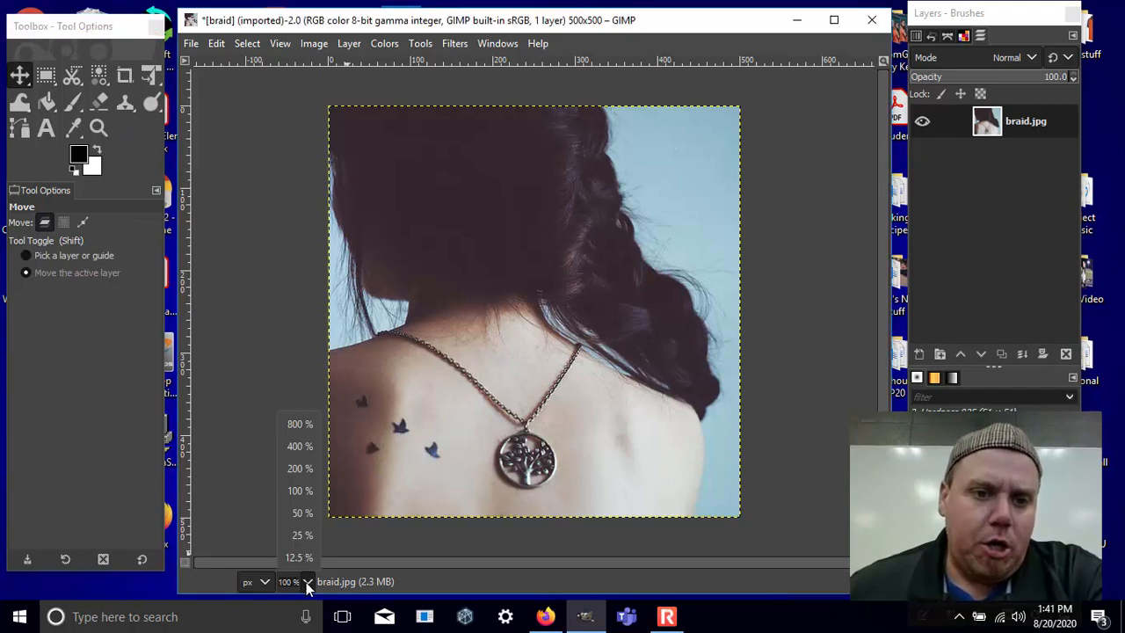
pyautogui.click(308, 489)
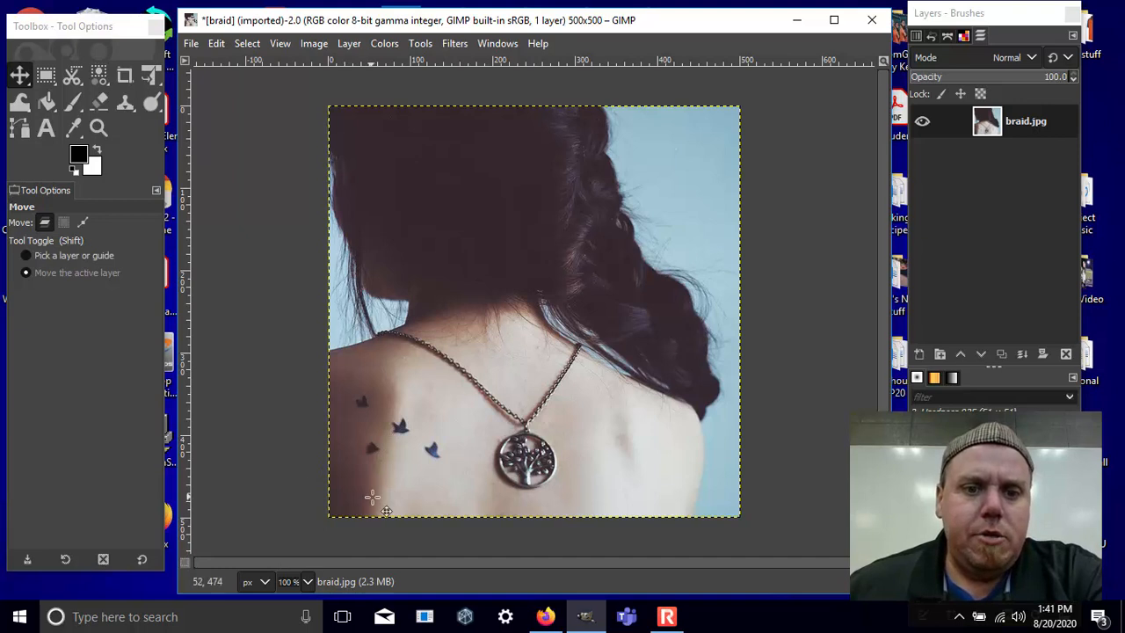
# Step: Draw an elliptical selection about 35 by 34 px around the blue bird tattoo nearest the tree pendant
pyautogui.click(306, 582)
pyautogui.click(299, 447)
pyautogui.scroll(-5, 402, 401)
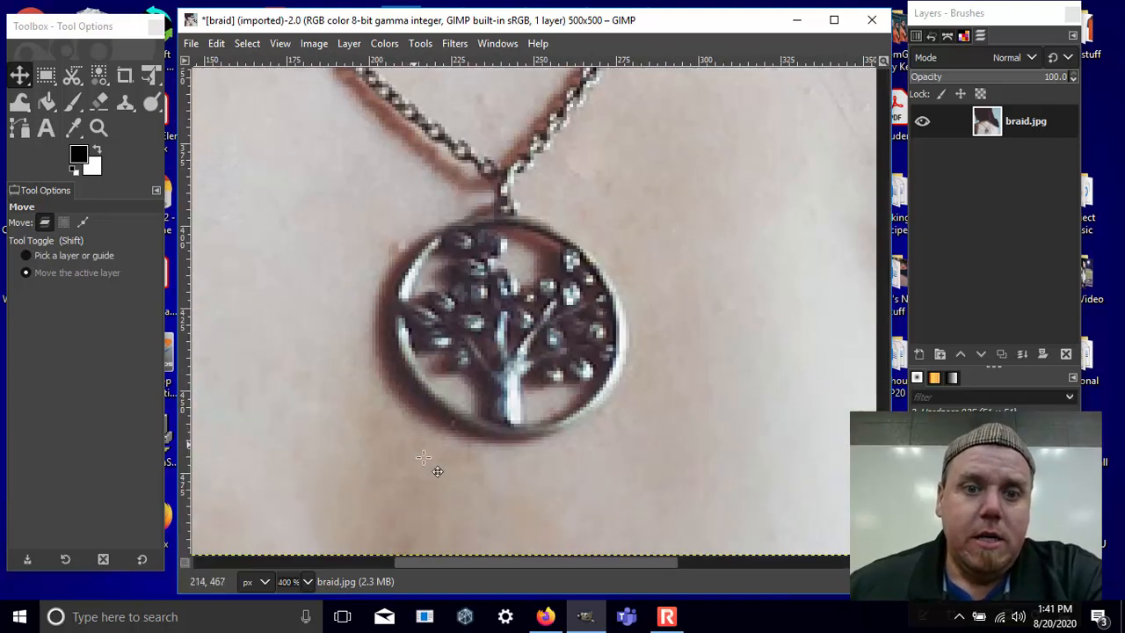
pyautogui.moveTo(551, 563); pyautogui.dragTo(421, 531)
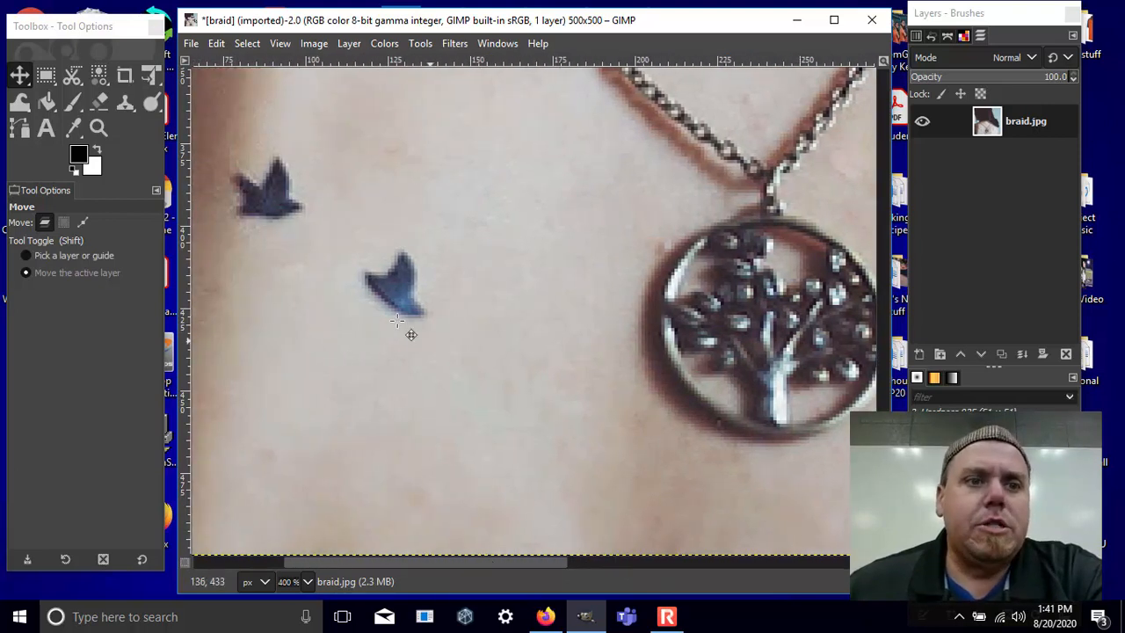
pyautogui.click(53, 79)
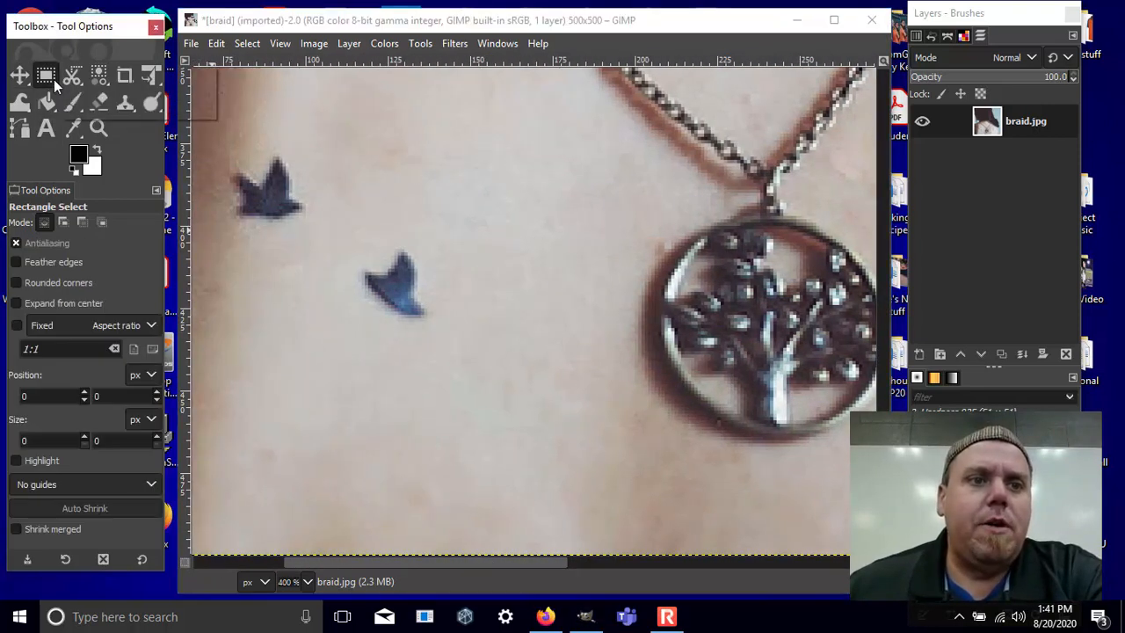
pyautogui.rightClick(53, 80)
pyautogui.click(123, 105)
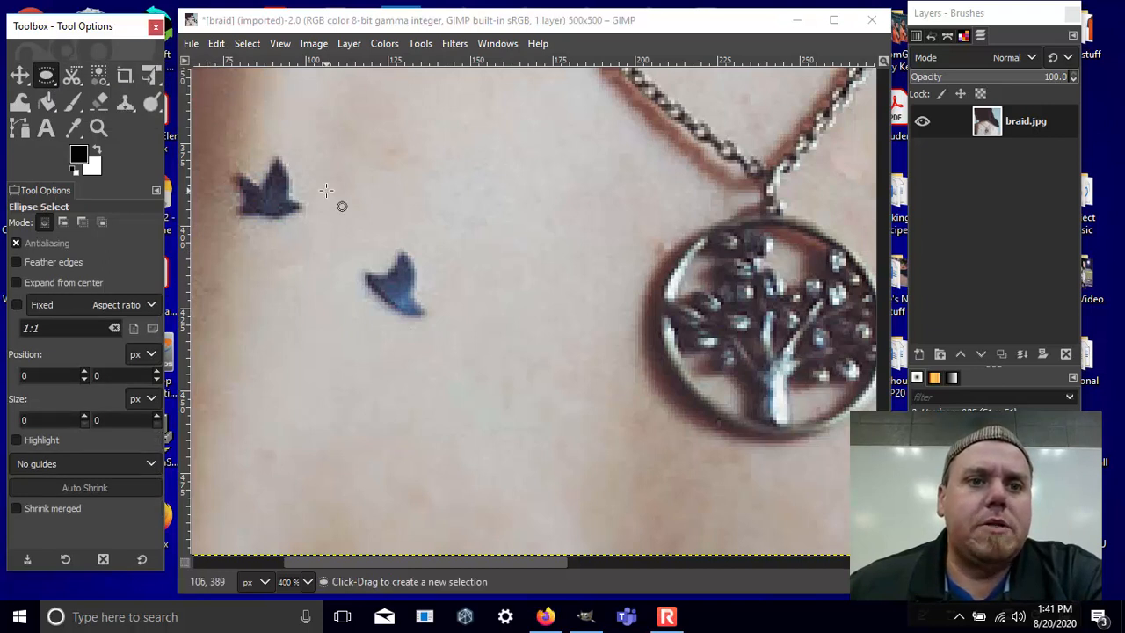
pyautogui.moveTo(338, 231); pyautogui.dragTo(469, 354)
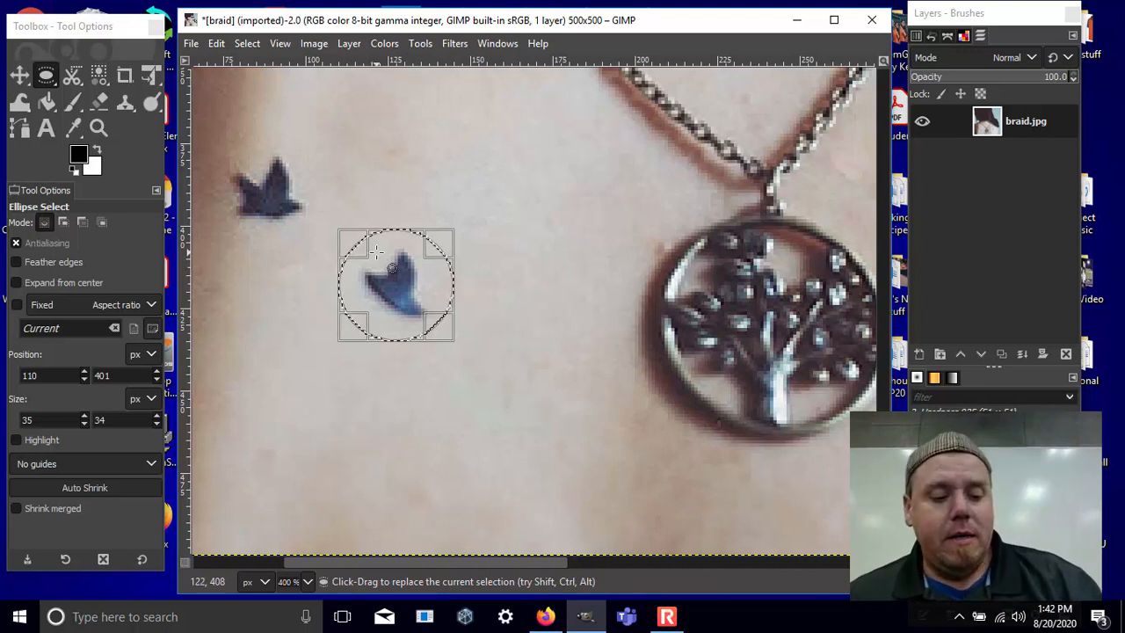
# Step: Copy the selected bird tattoo and clear the selection
pyautogui.click(249, 45)
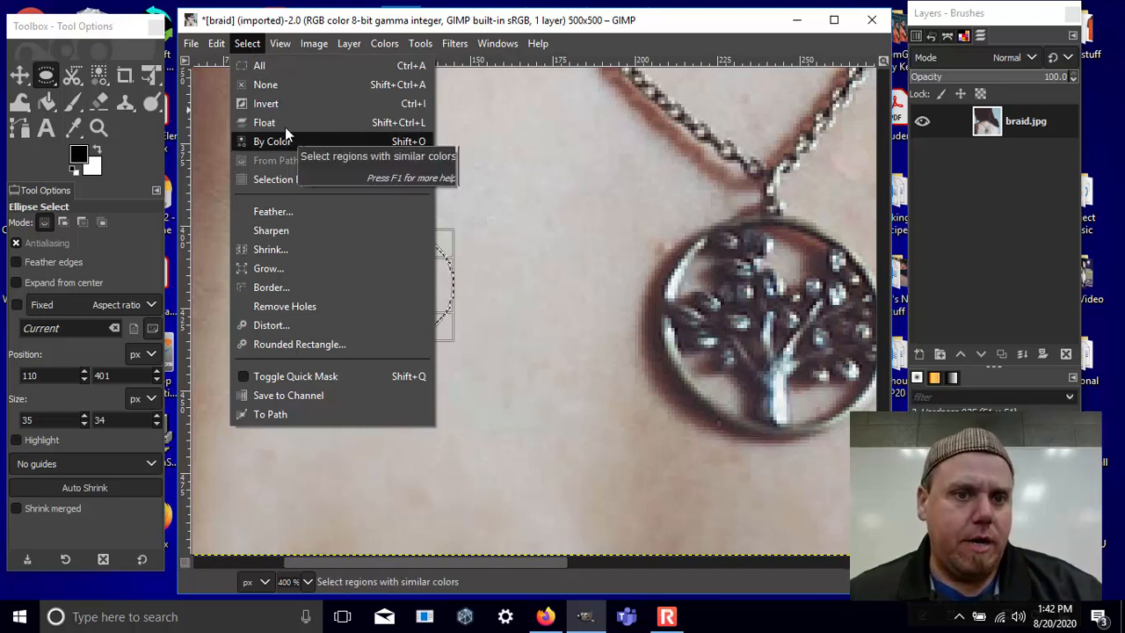
pyautogui.click(216, 45)
pyautogui.click(217, 45)
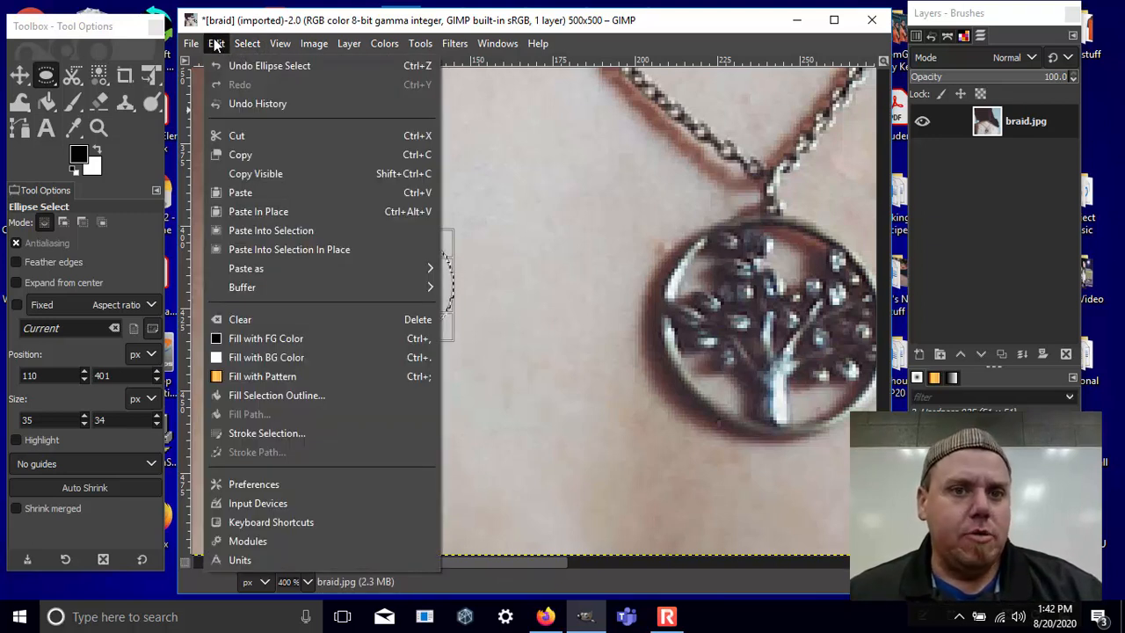
pyautogui.click(274, 154)
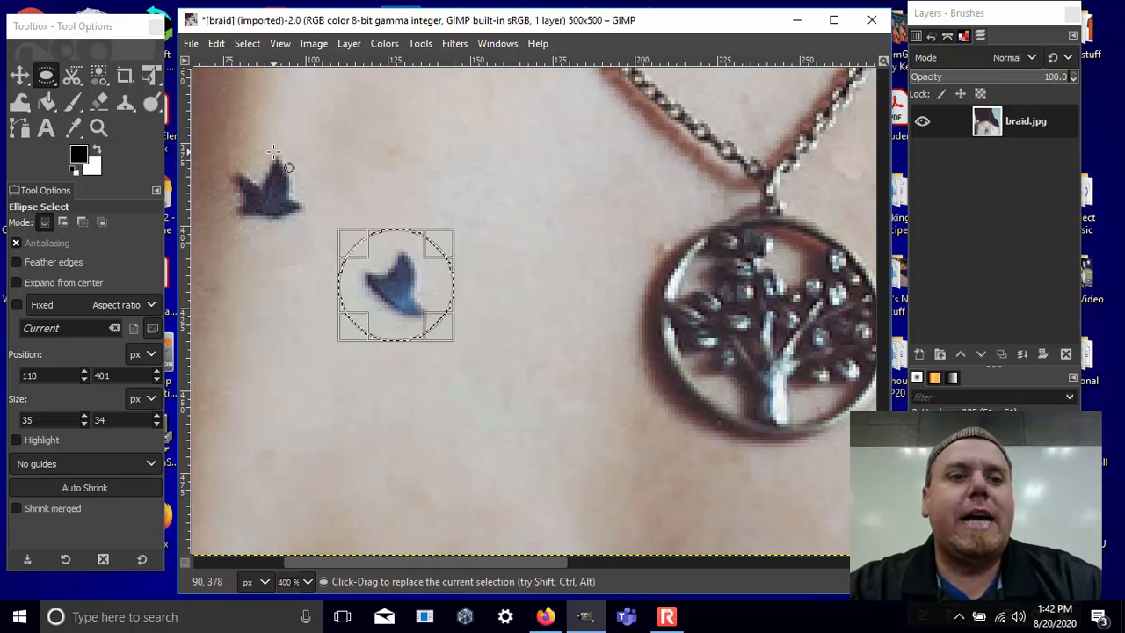
pyautogui.press('ctrl')
pyautogui.press('shift')
pyautogui.hotkey('ctrl', 'shift', 'a')
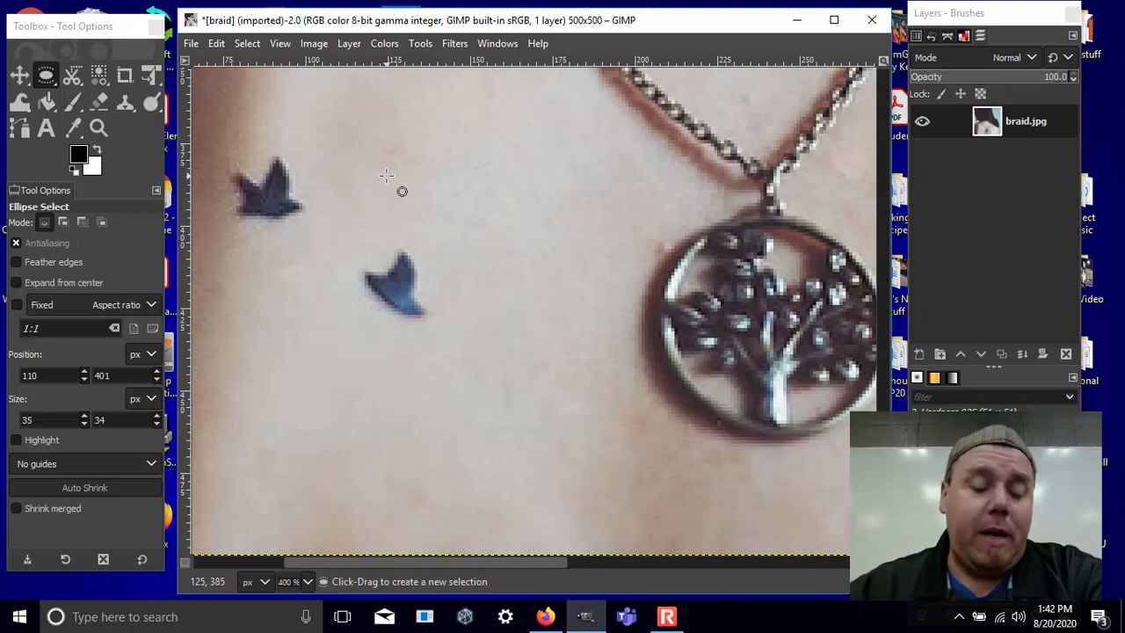
# Step: Paste the copied bird and anchor it on the skin between the original blue bird and the necklace chain
pyautogui.click(216, 44)
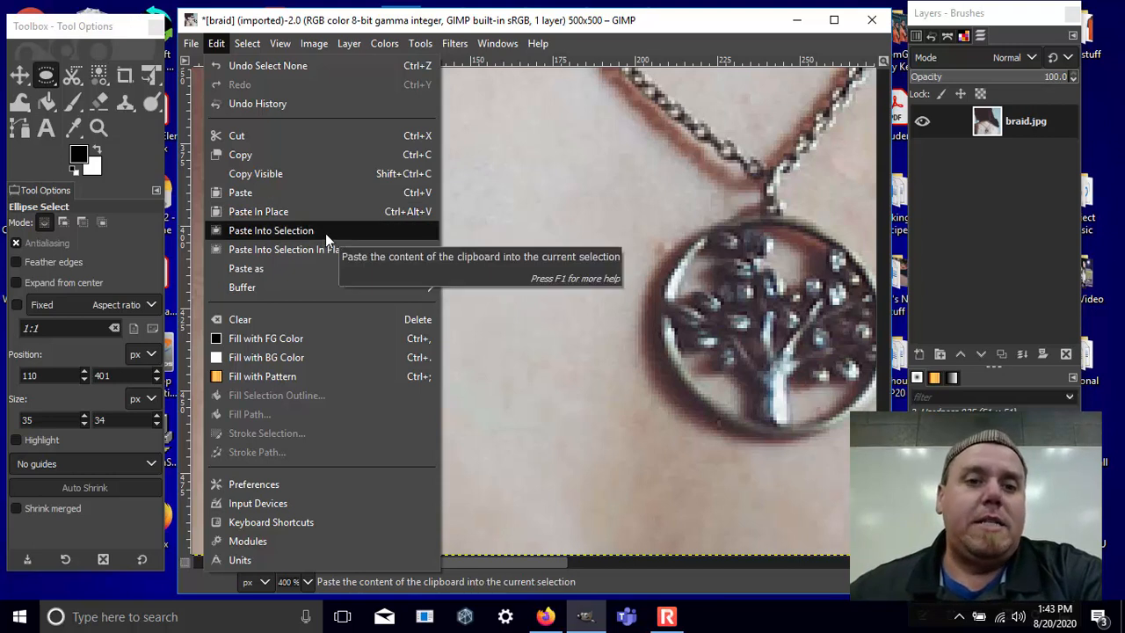
pyautogui.click(233, 211)
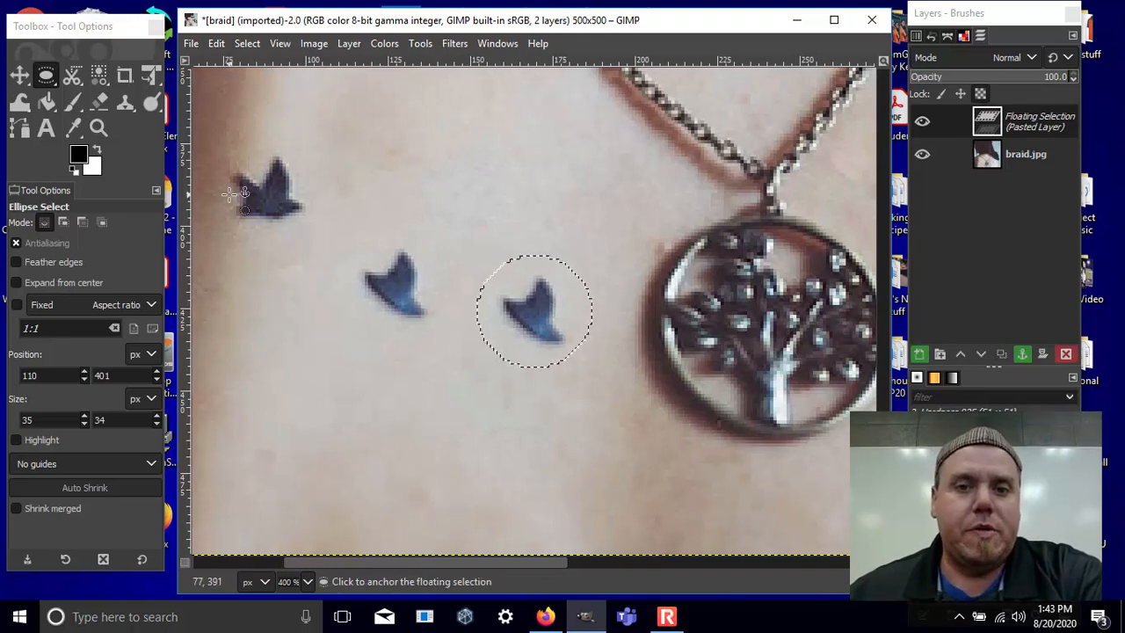
pyautogui.click(21, 76)
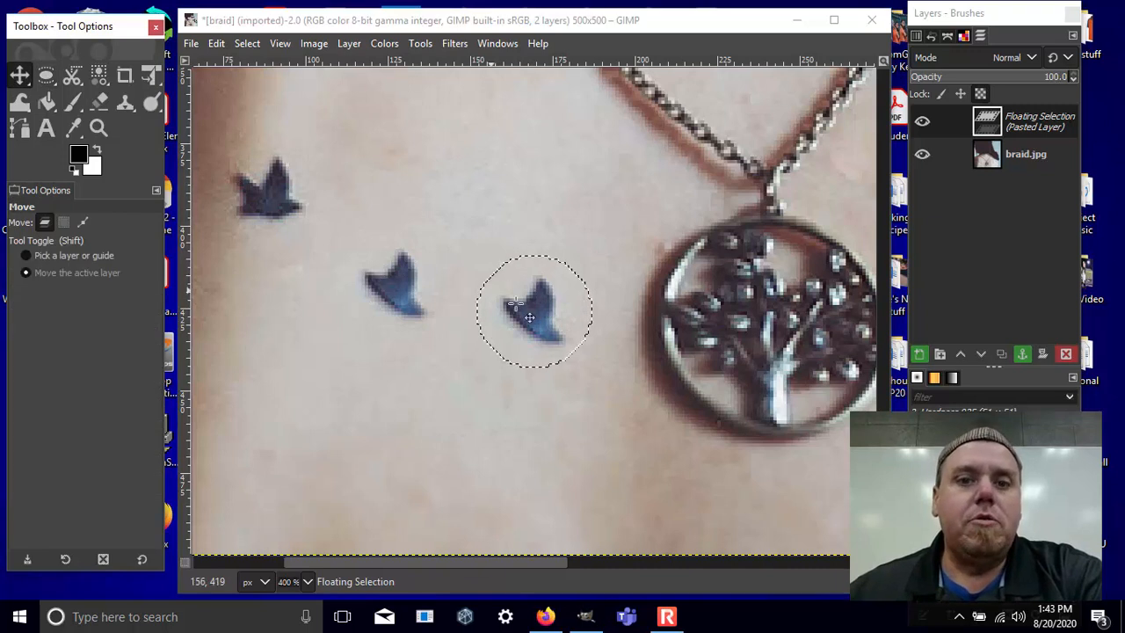
pyautogui.moveTo(556, 327); pyautogui.dragTo(581, 173)
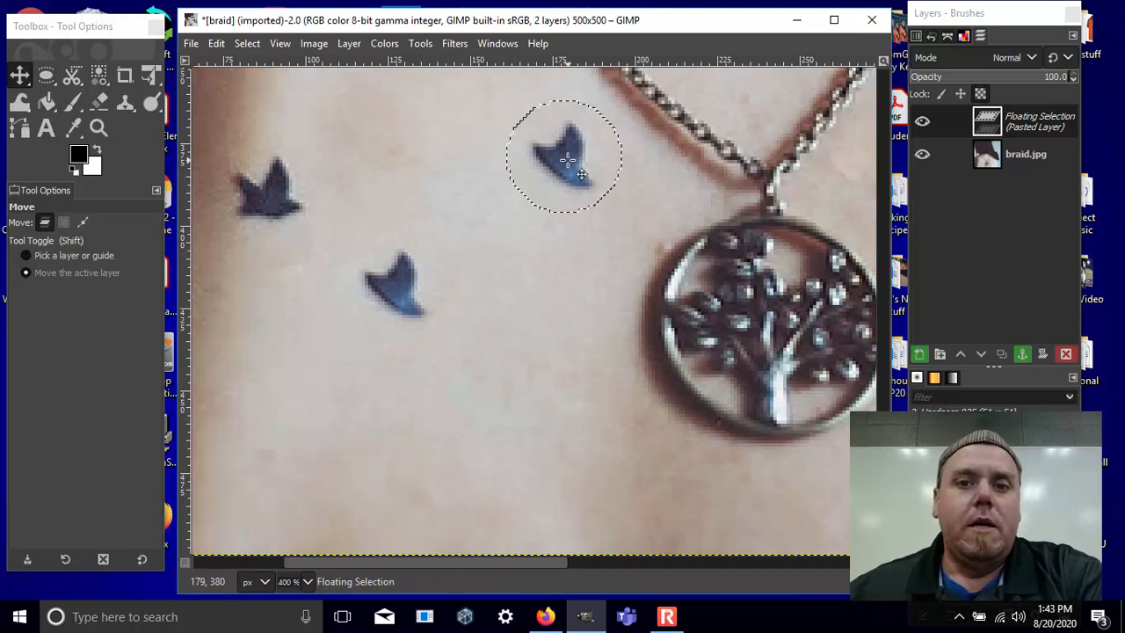
pyautogui.scroll(5, 551, 263)
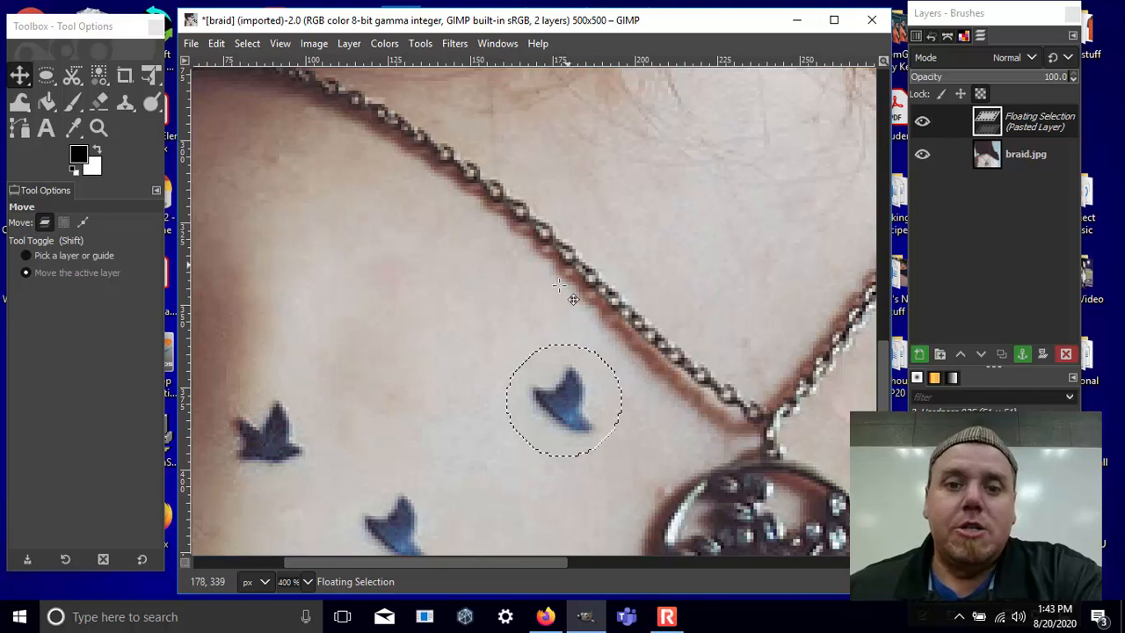
pyautogui.moveTo(568, 400); pyautogui.dragTo(544, 393)
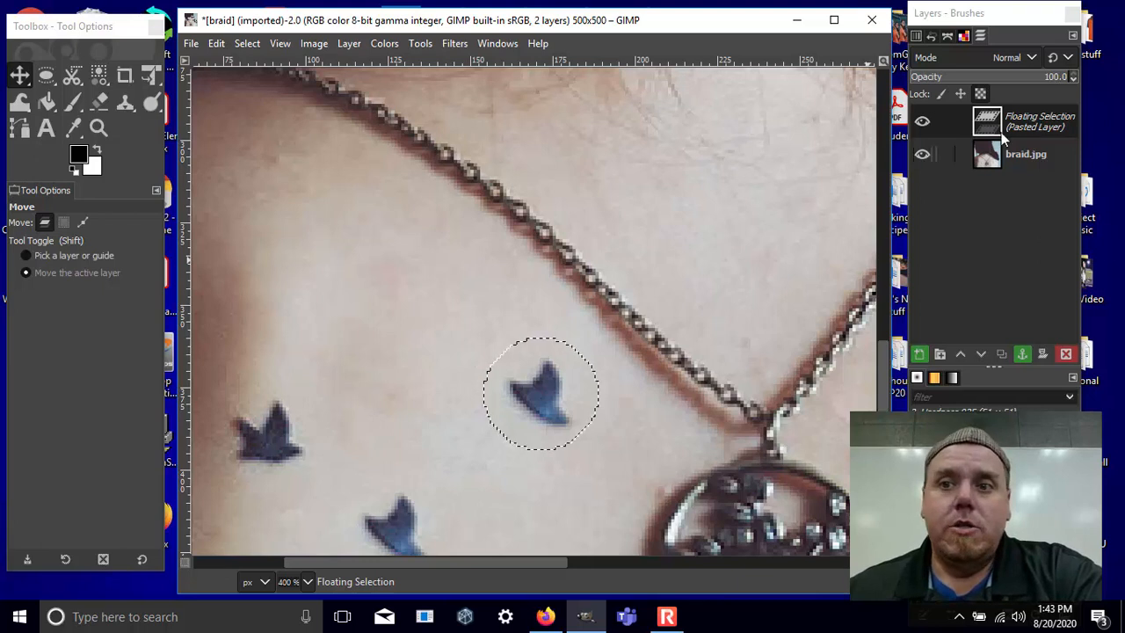
pyautogui.rightClick(1050, 123)
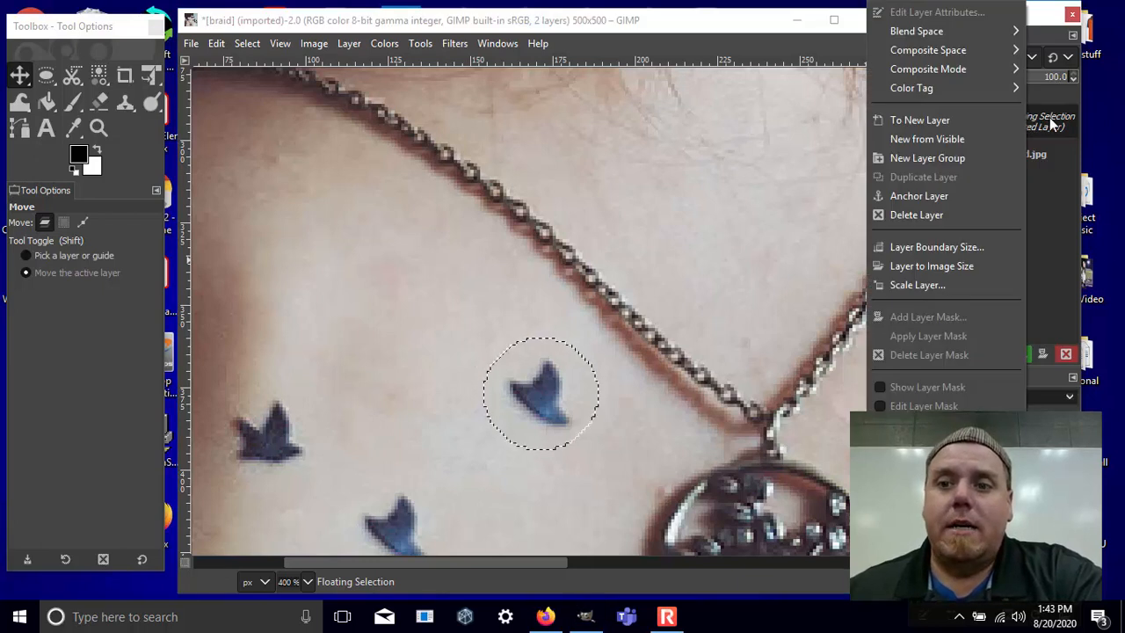
pyautogui.click(963, 194)
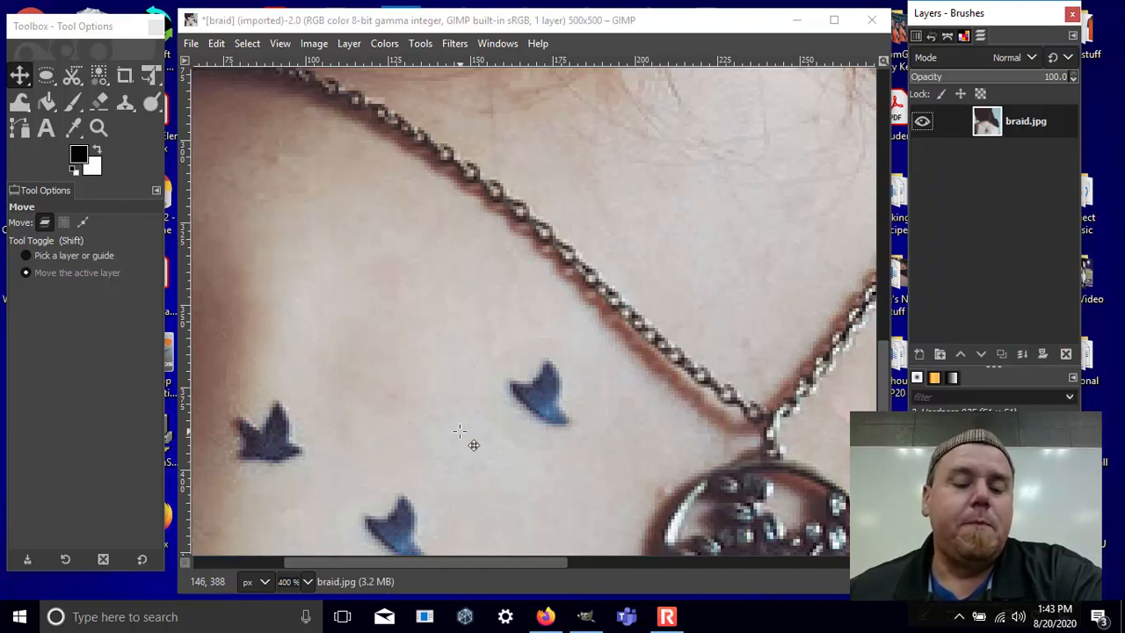
# Step: Paste another copy of the bird and anchor it above and to the left of the first copy
pyautogui.hotkey('ctrl', 'v')
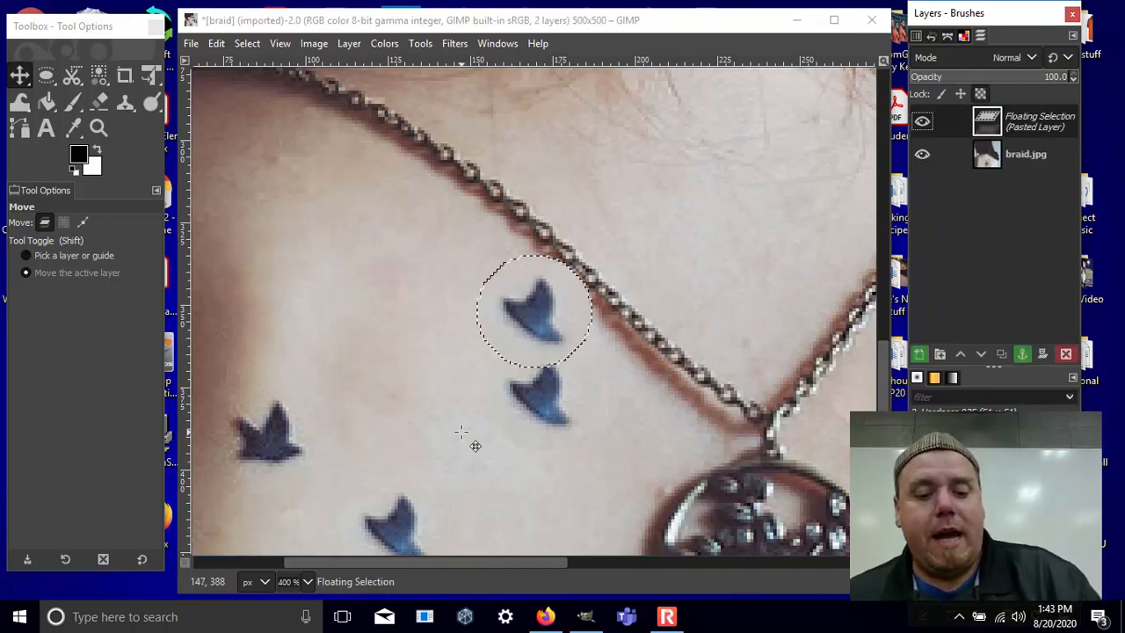
pyautogui.moveTo(539, 313); pyautogui.dragTo(454, 313)
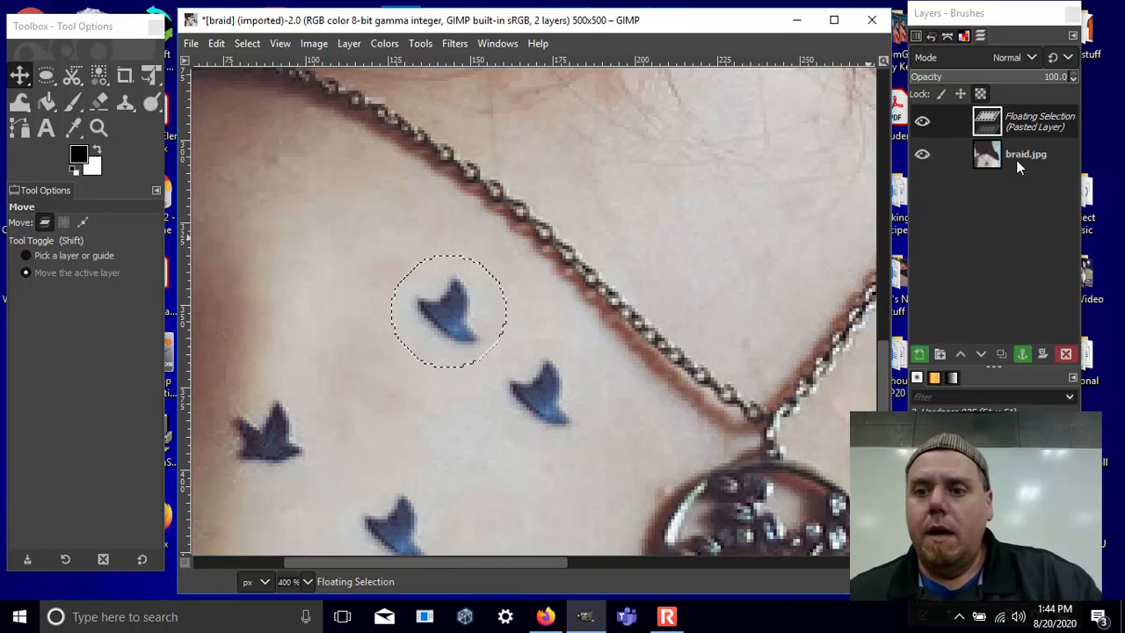
pyautogui.click(1028, 118)
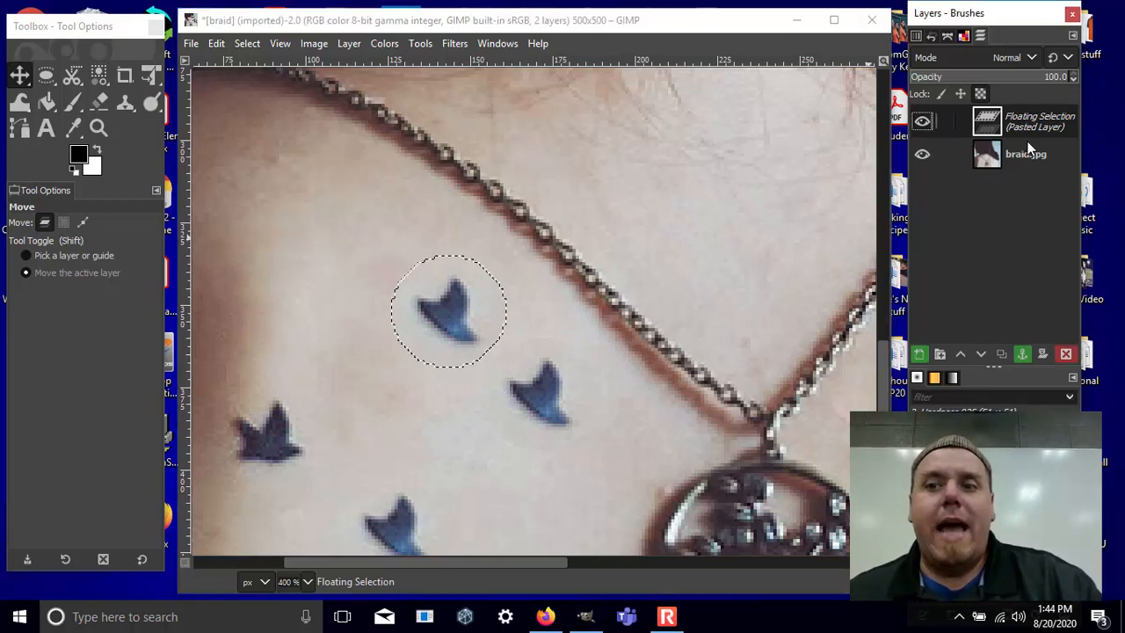
pyautogui.click(1023, 354)
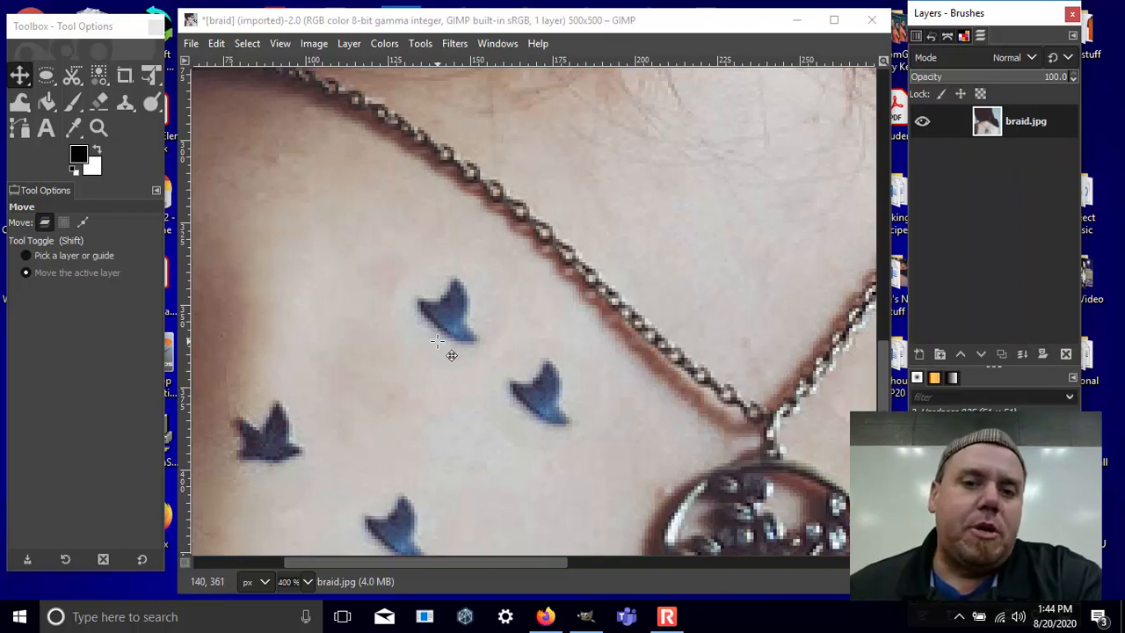
# Step: Revert the image to the first Move Floating Selection after the latest paste in the undo history, and anchor the bird again
pyautogui.scroll(-3, 448, 353)
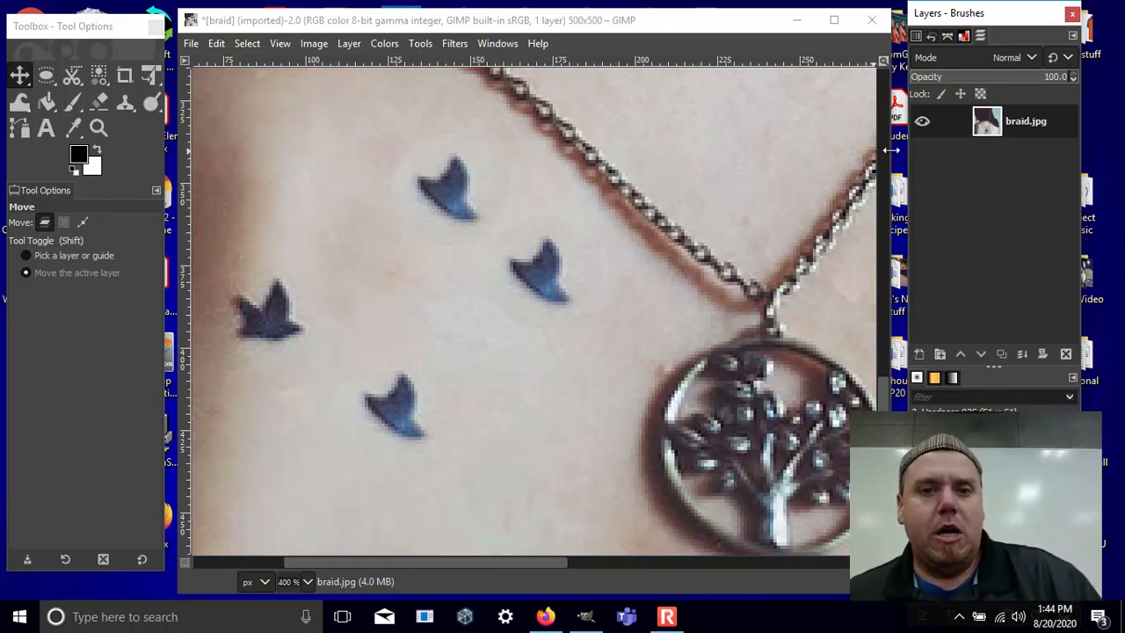
pyautogui.click(931, 37)
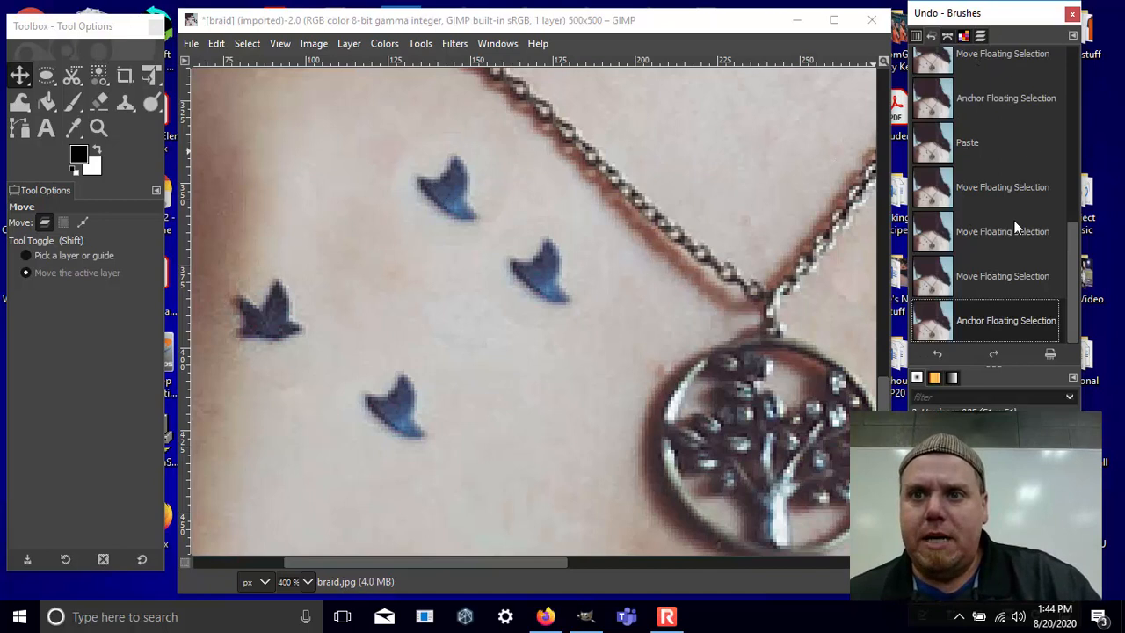
pyautogui.click(1017, 189)
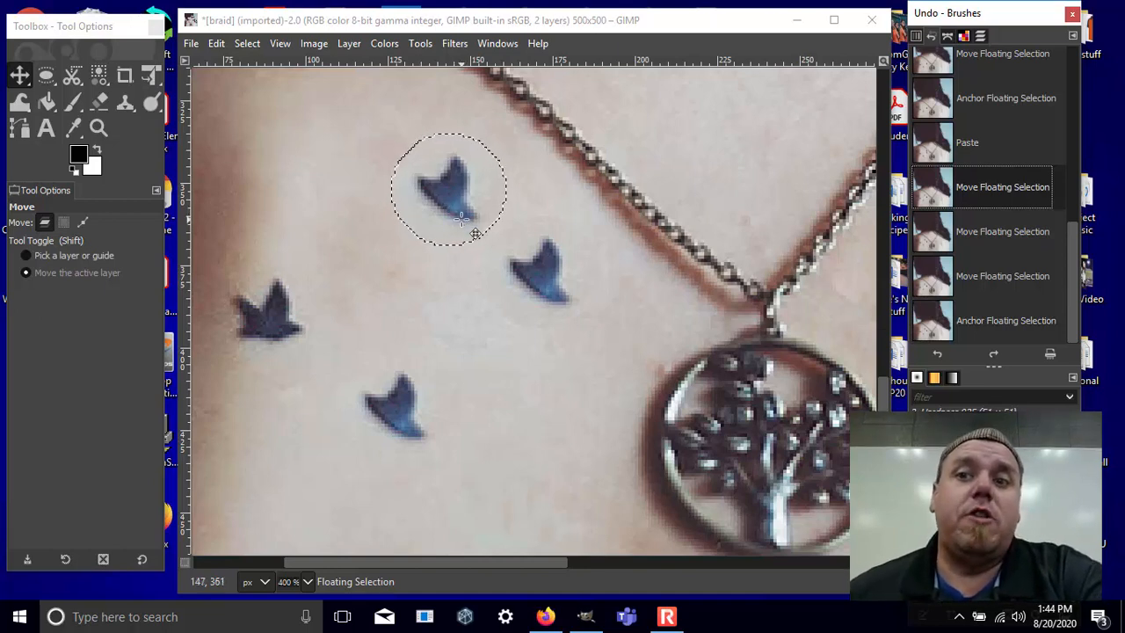
pyautogui.click(931, 37)
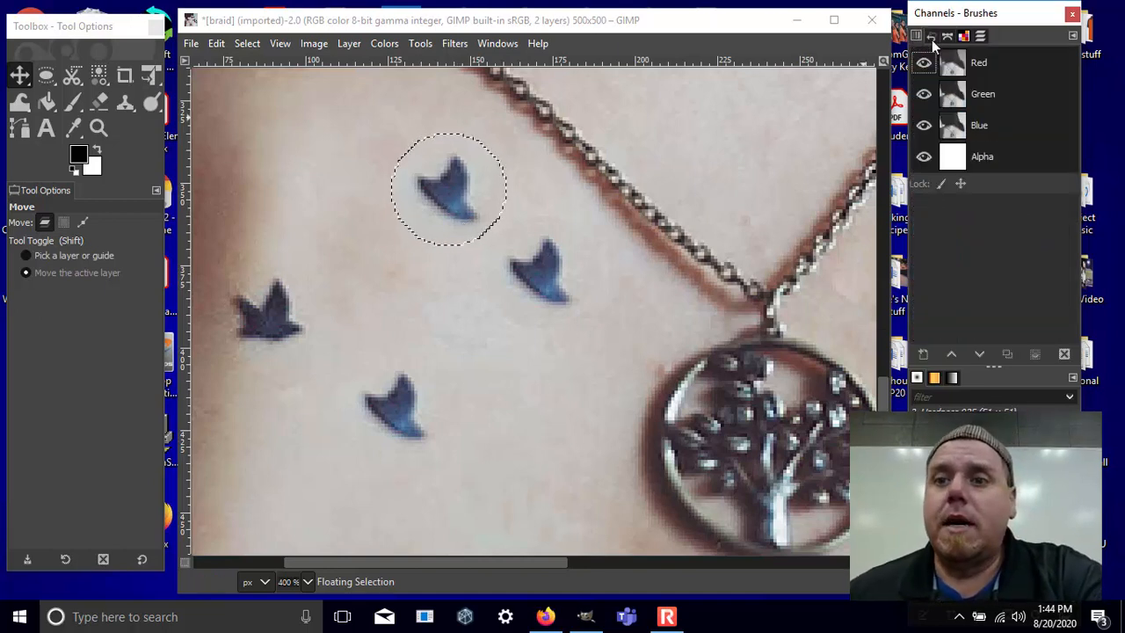
pyautogui.click(932, 39)
pyautogui.click(981, 37)
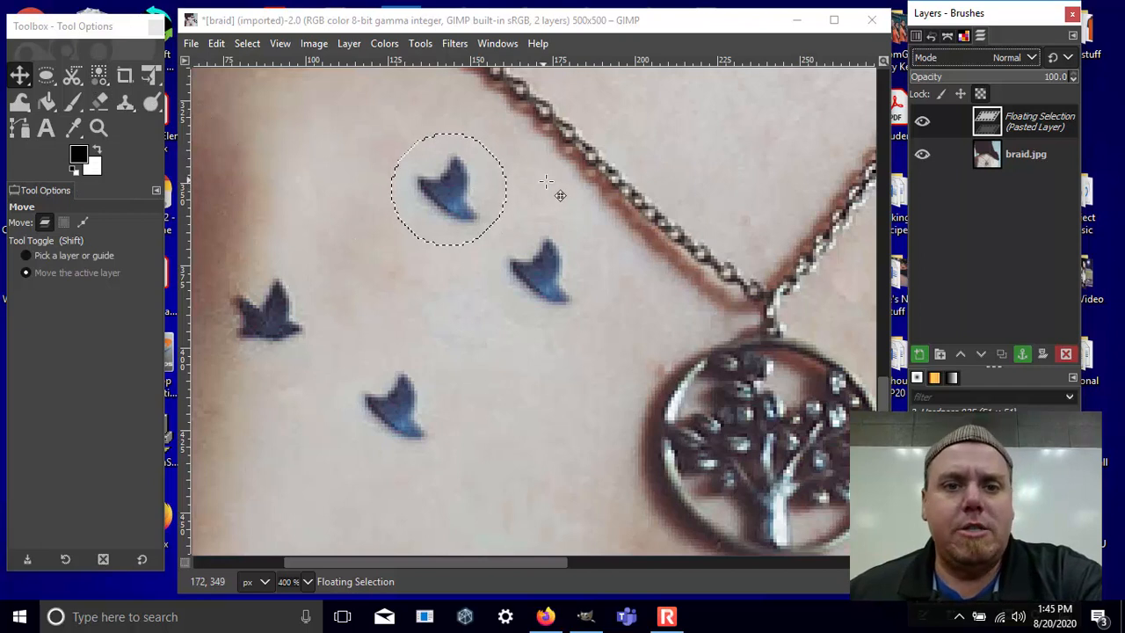
pyautogui.click(1023, 353)
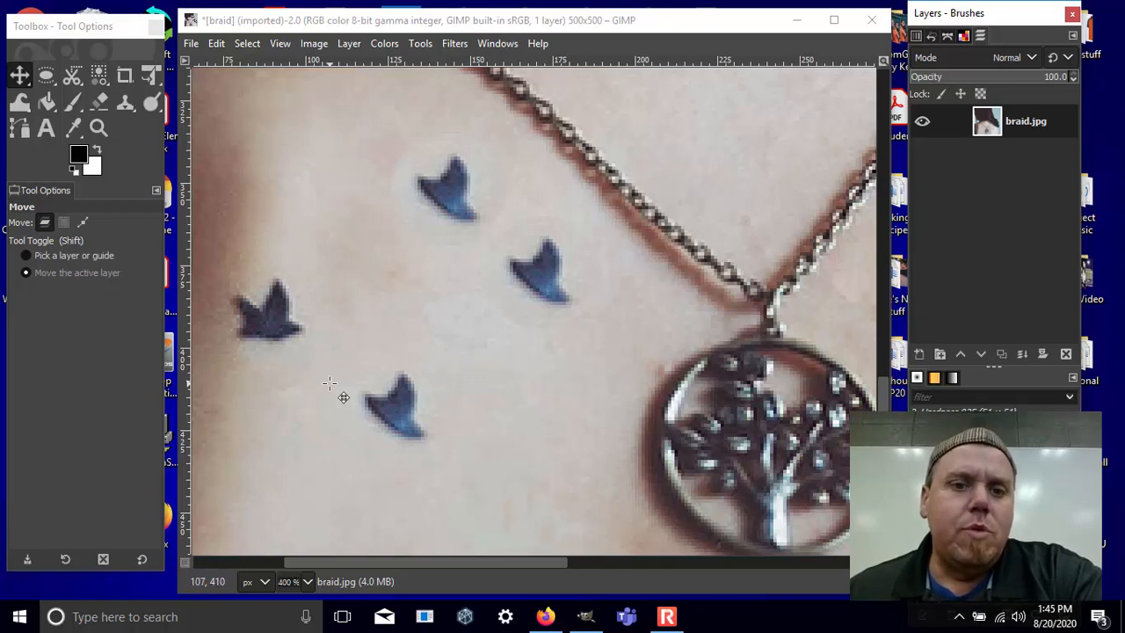
# Step: Activate the Clone tool and set its brush size to 10
pyautogui.scroll(-3, 332, 385)
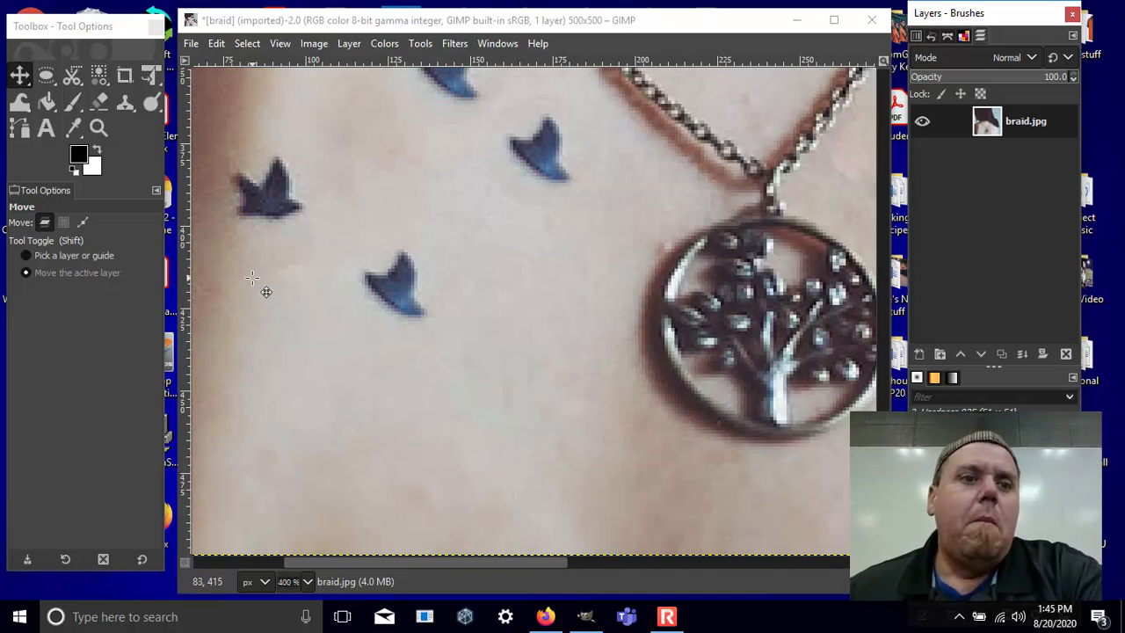
pyautogui.click(127, 108)
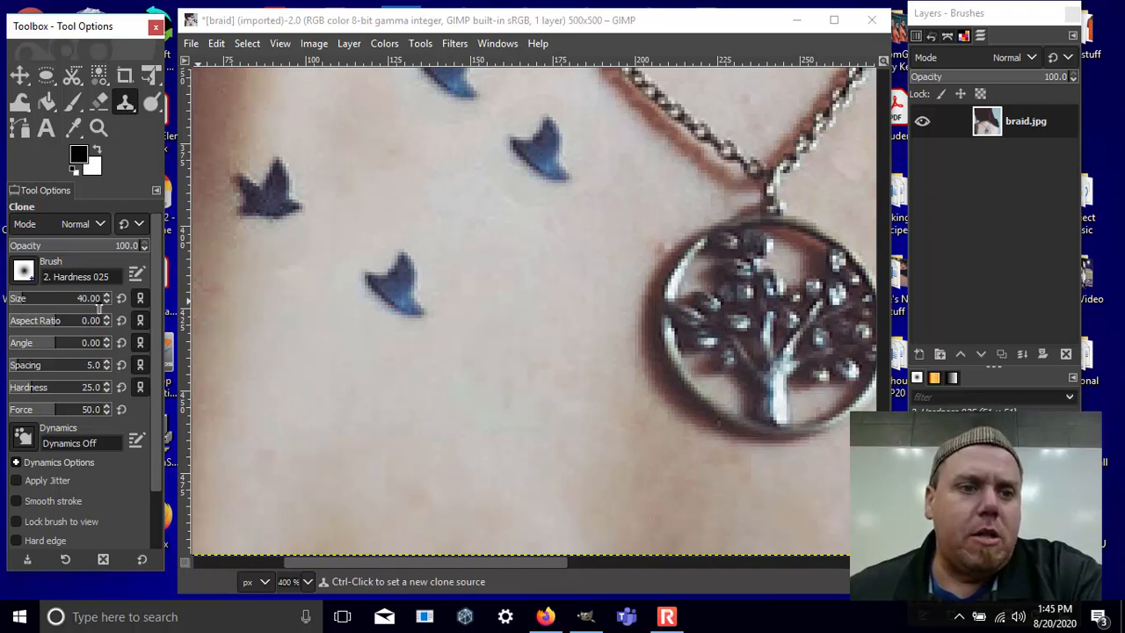
pyautogui.scroll(-20, 108, 301)
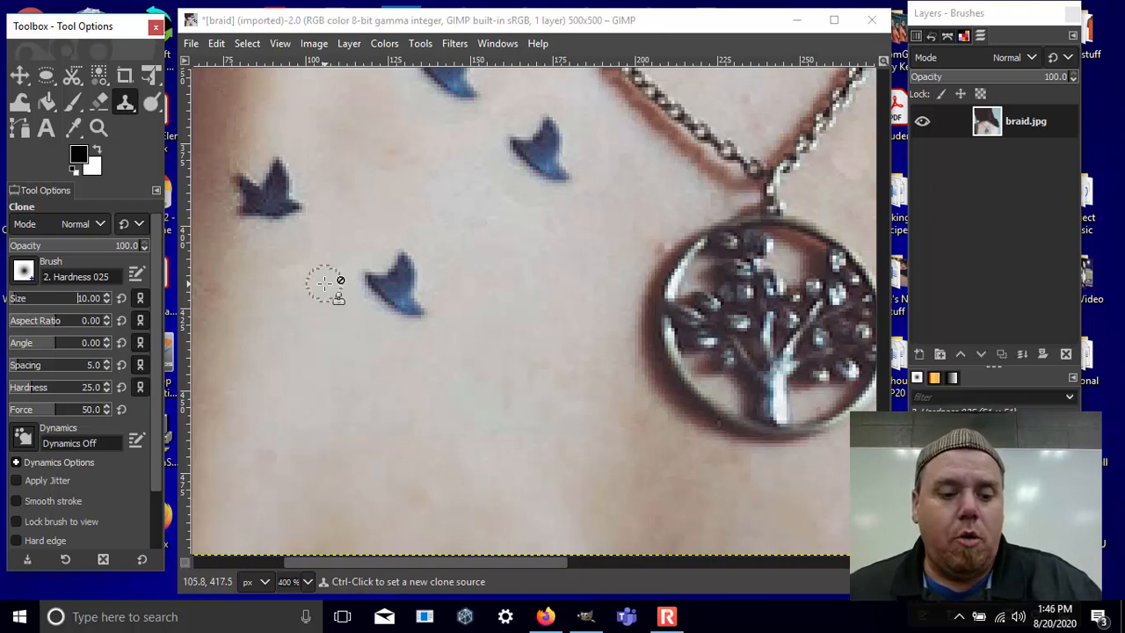
# Step: Clone nearby skin over the original blue bird tattoo until it is completely covered
pyautogui.keyDown('ctrl'); pyautogui.click(373, 249); pyautogui.keyUp('ctrl')
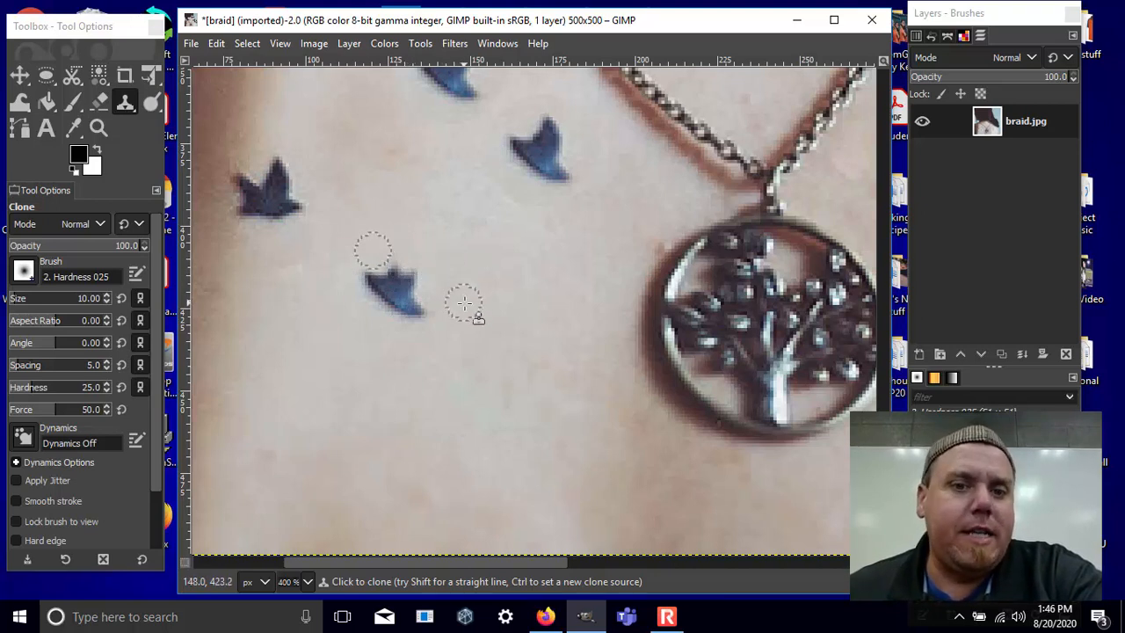
pyautogui.keyDown('ctrl'); pyautogui.click(345, 296); pyautogui.keyUp('ctrl')
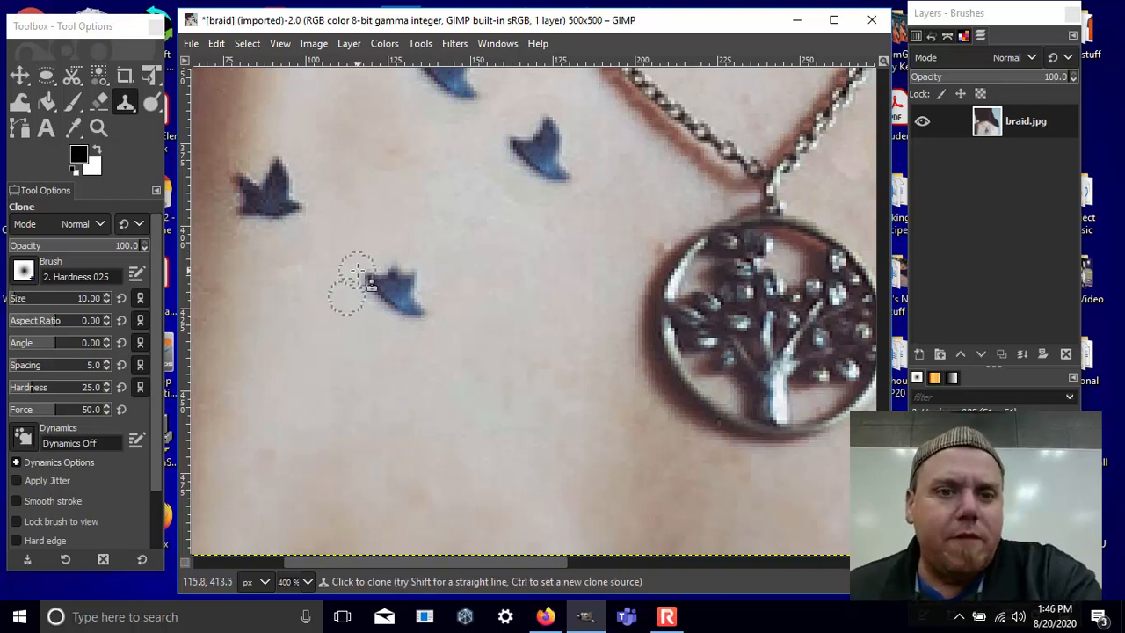
pyautogui.moveTo(357, 271)
pyautogui.mouseDown()
pyautogui.moveTo(398, 310)
pyautogui.moveTo(433, 320)
pyautogui.mouseUp()
pyautogui.moveTo(363, 291); pyautogui.dragTo(384, 309)
pyautogui.moveTo(363, 271)
pyautogui.mouseDown()
pyautogui.moveTo(411, 298)
pyautogui.moveTo(378, 269)
pyautogui.moveTo(398, 295)
pyautogui.moveTo(378, 264)
pyautogui.moveTo(422, 287)
pyautogui.moveTo(395, 264)
pyautogui.moveTo(414, 272)
pyautogui.moveTo(421, 313)
pyautogui.mouseUp()
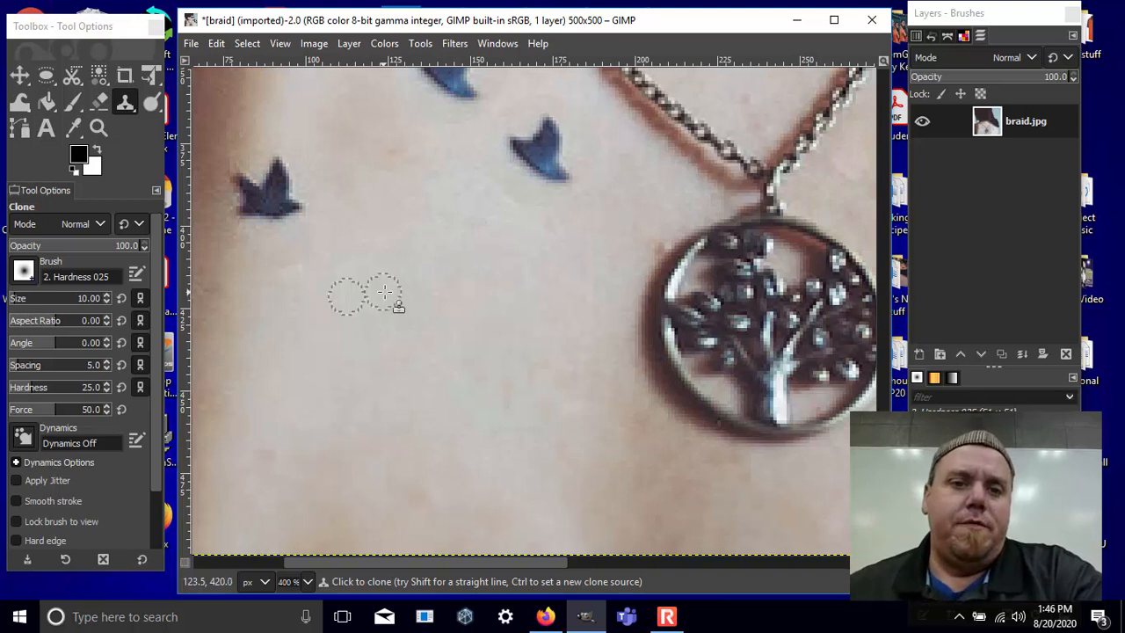
# Step: Activate the Warp Transform tool with a brush size of 38.75 and set its behavior to Smooth warping
pyautogui.scroll(3, 387, 293)
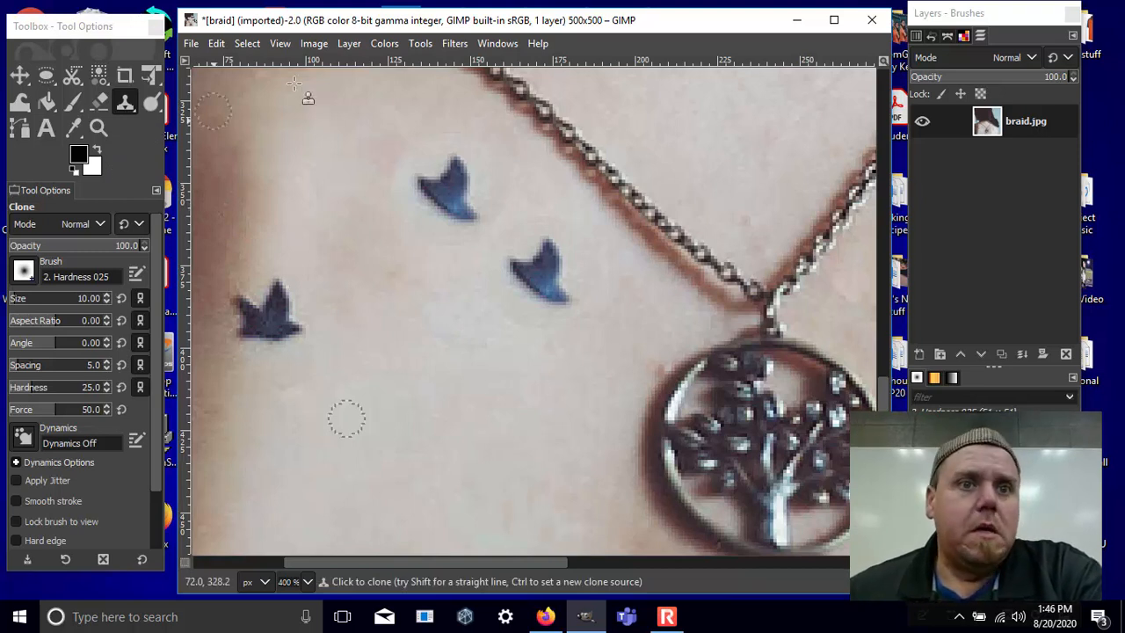
pyautogui.click(419, 44)
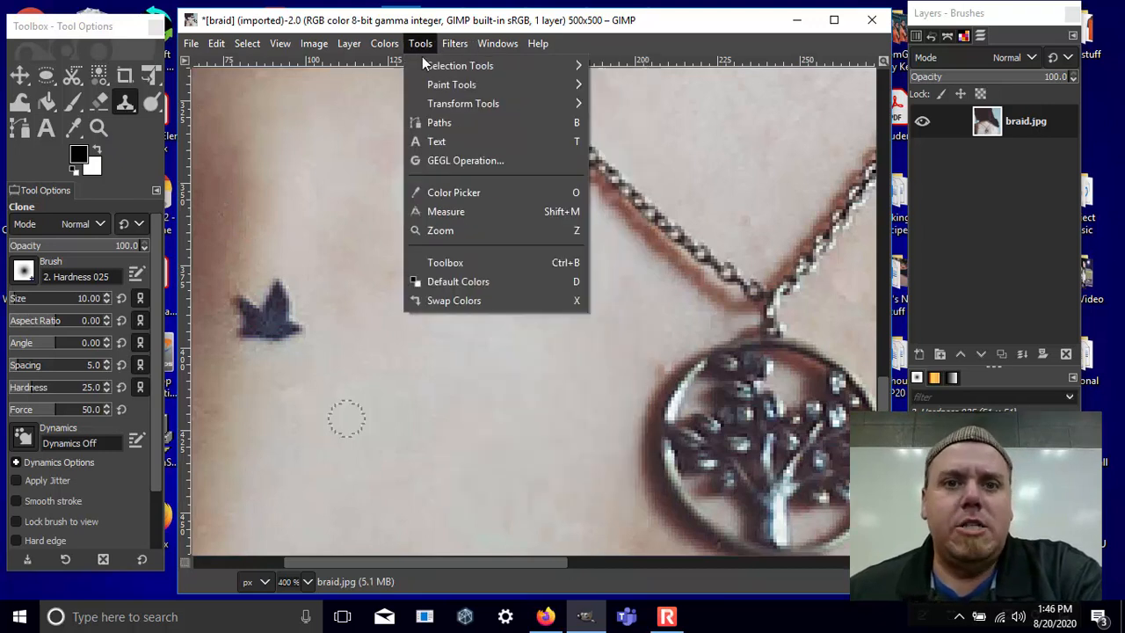
pyautogui.moveTo(429, 74)
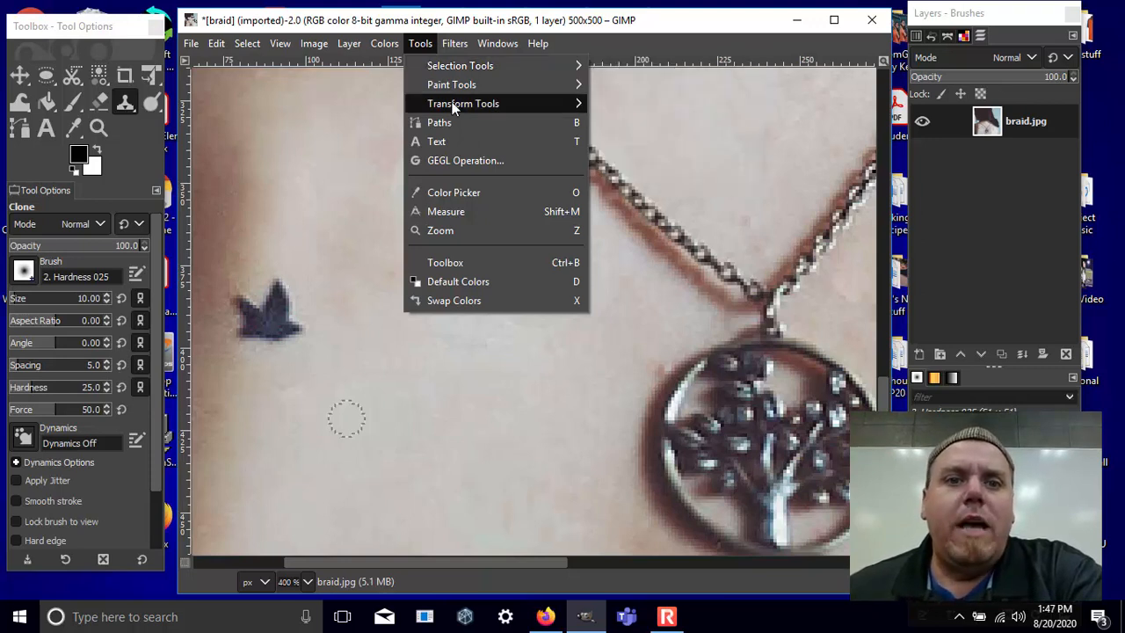
pyautogui.moveTo(454, 107)
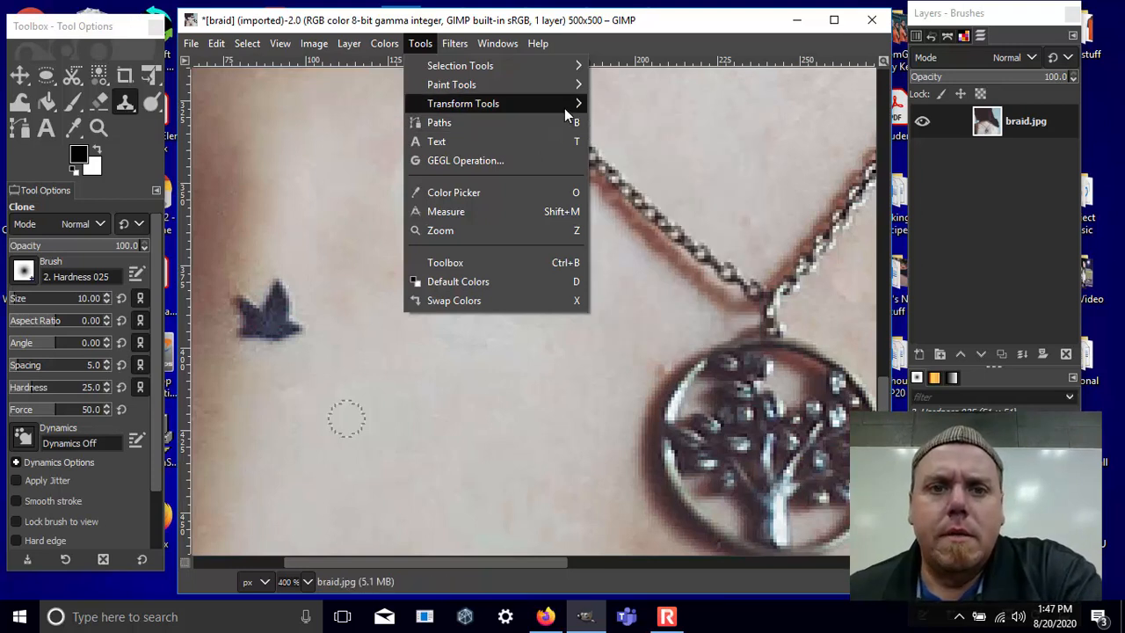
pyautogui.moveTo(564, 108)
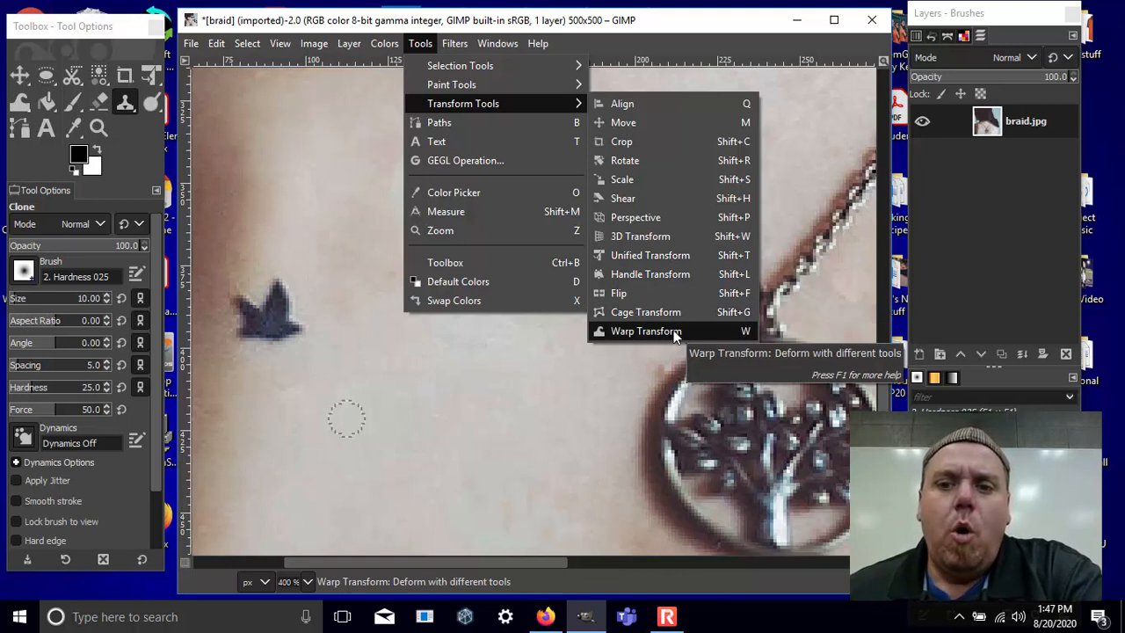
pyautogui.click(646, 331)
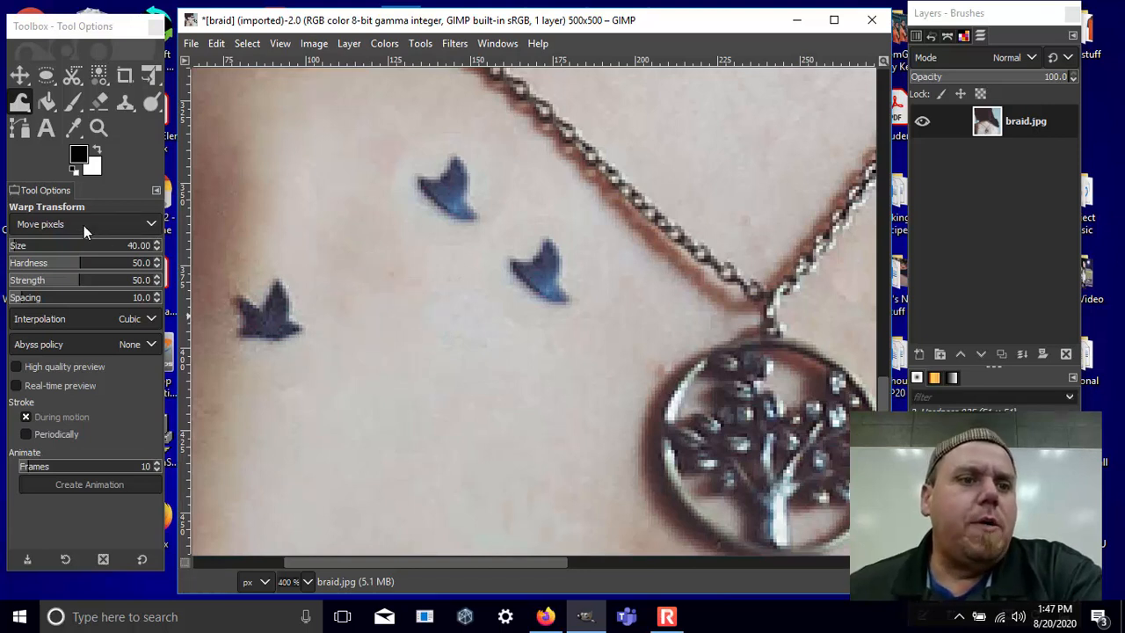
pyautogui.click(157, 249)
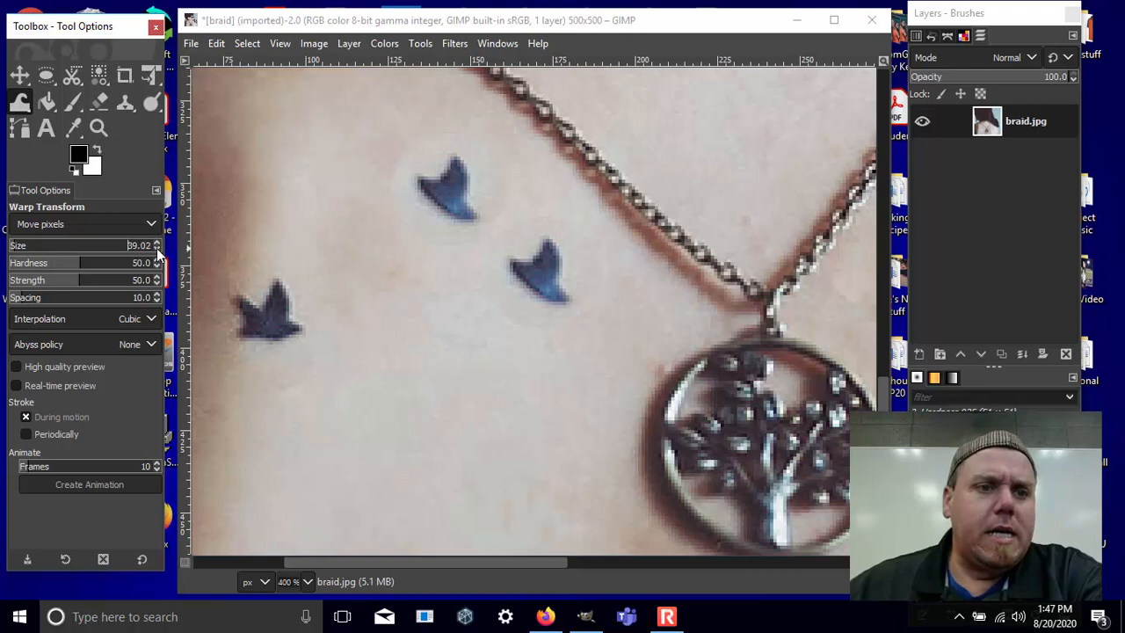
pyautogui.click(148, 252)
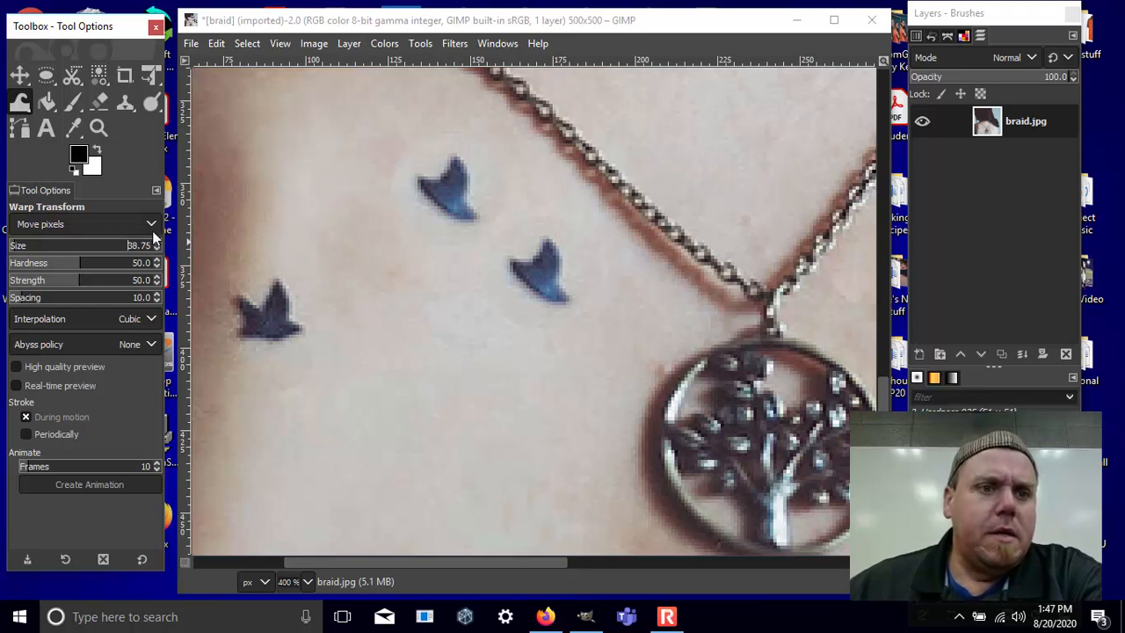
pyautogui.click(150, 225)
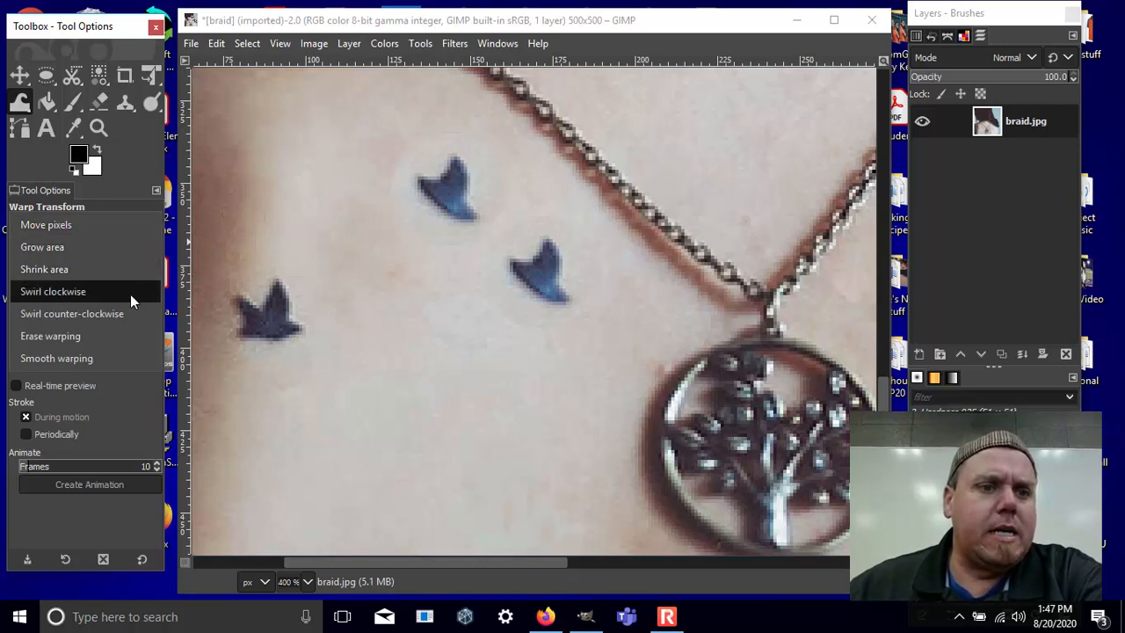
pyautogui.click(123, 359)
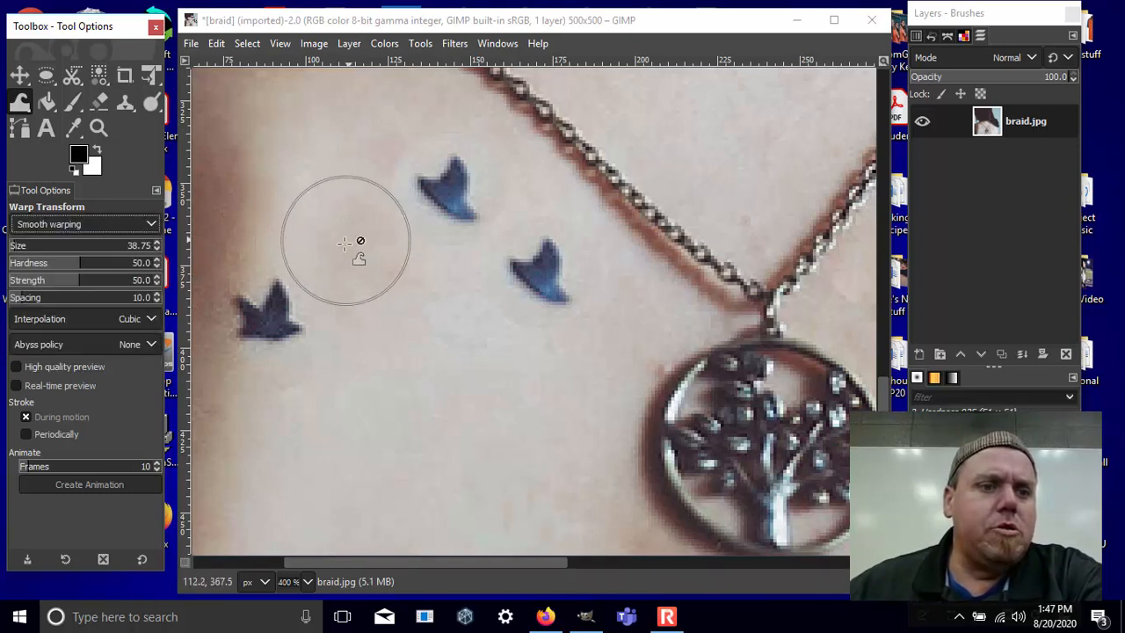
# Step: Try to smooth the skin beside the upper blue bird, reducing the warp spacing to 4
pyautogui.click(352, 233)
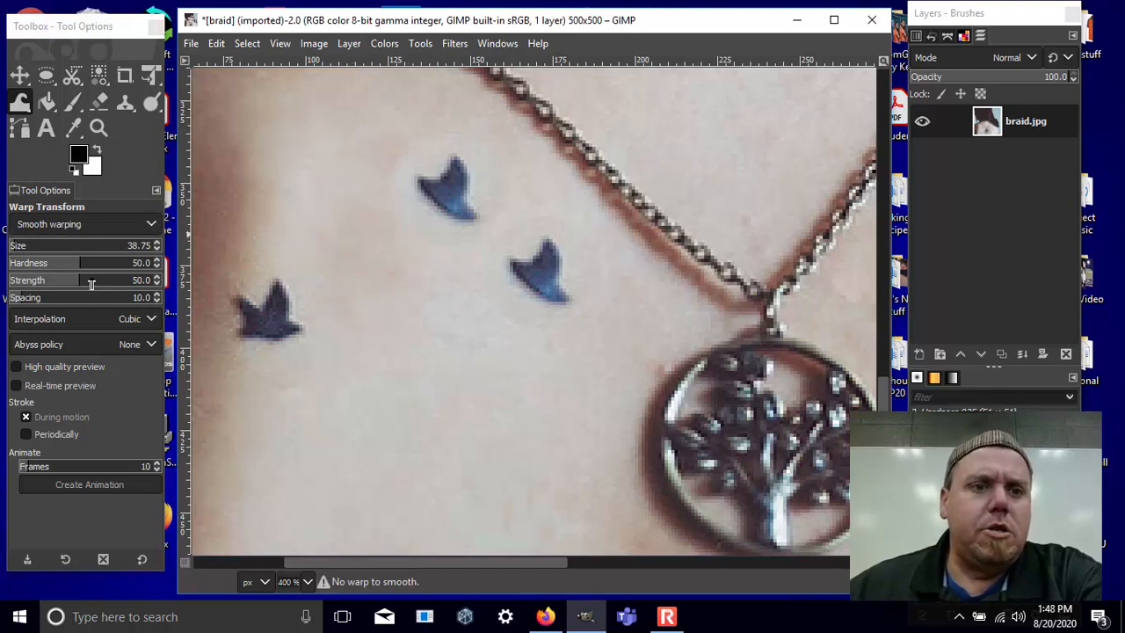
pyautogui.click(157, 300)
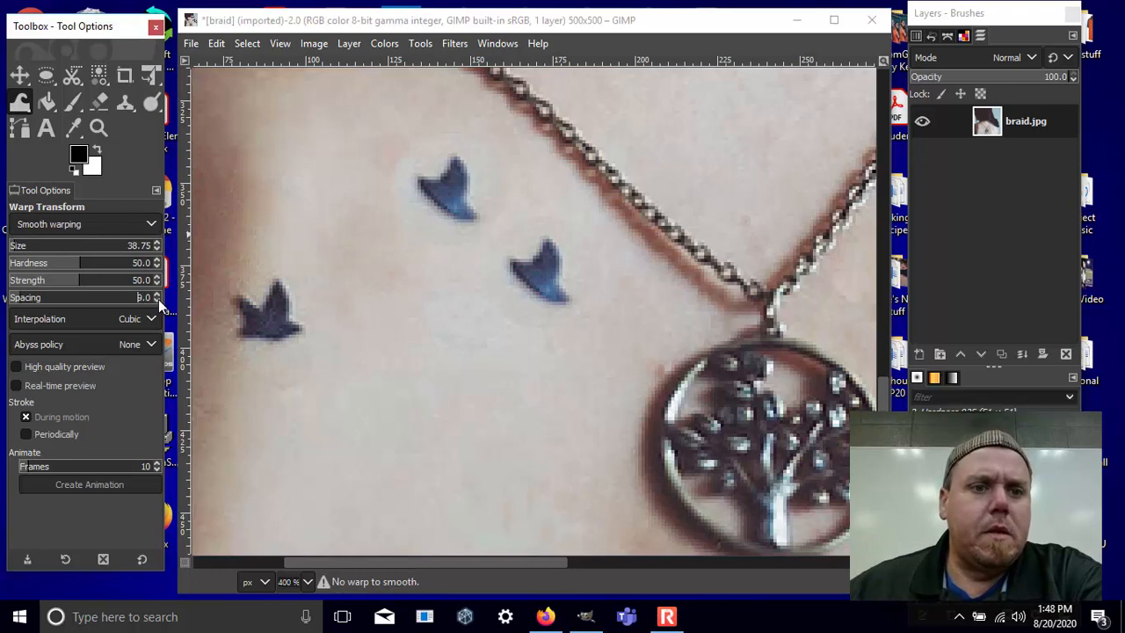
pyautogui.doubleClick(157, 294)
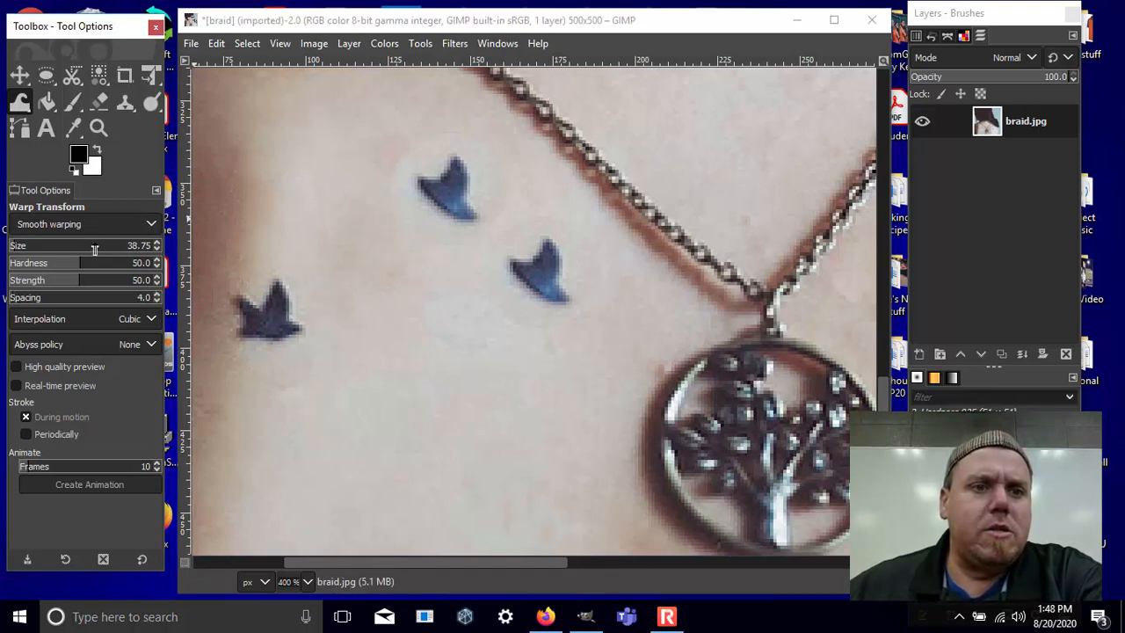
pyautogui.click(380, 165)
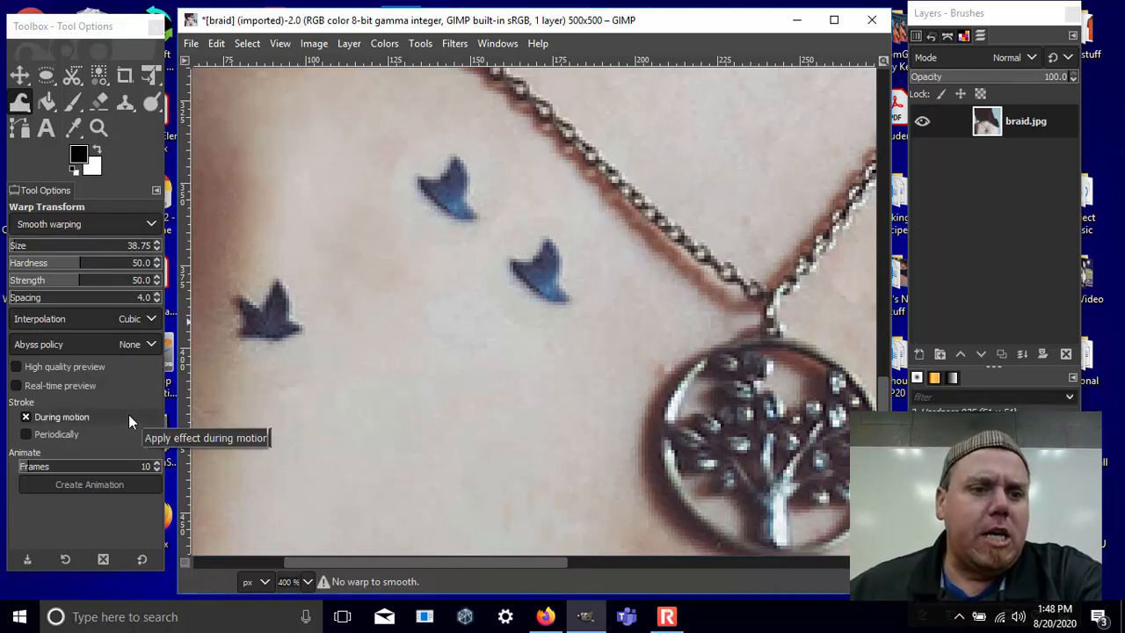
# Step: Return to the Clone tool with brush size 7 and clone nearby skin over the pale edges around the upper blue bird
pyautogui.click(126, 103)
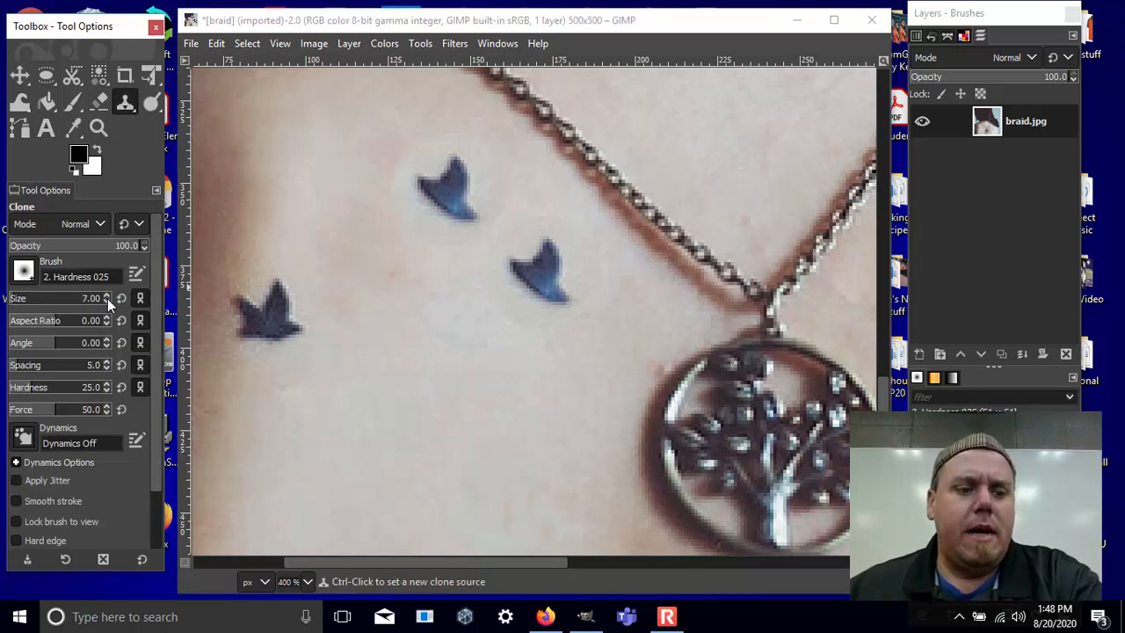
pyautogui.keyDown('ctrl'); pyautogui.click(375, 181); pyautogui.keyUp('ctrl')
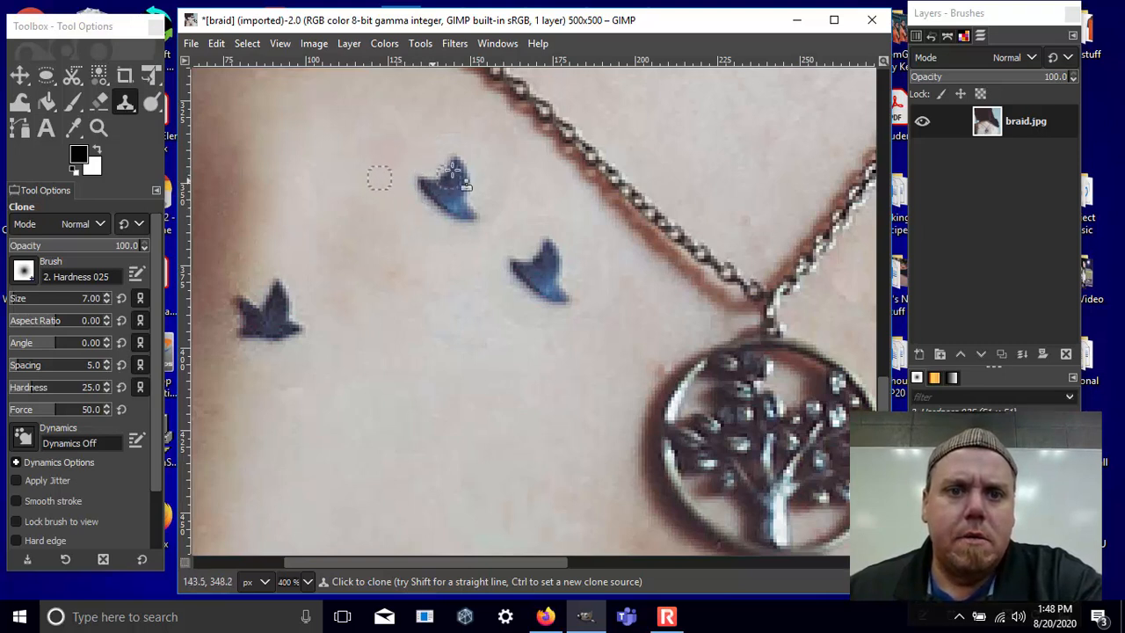
pyautogui.keyDown('ctrl'); pyautogui.click(428, 123); pyautogui.keyUp('ctrl')
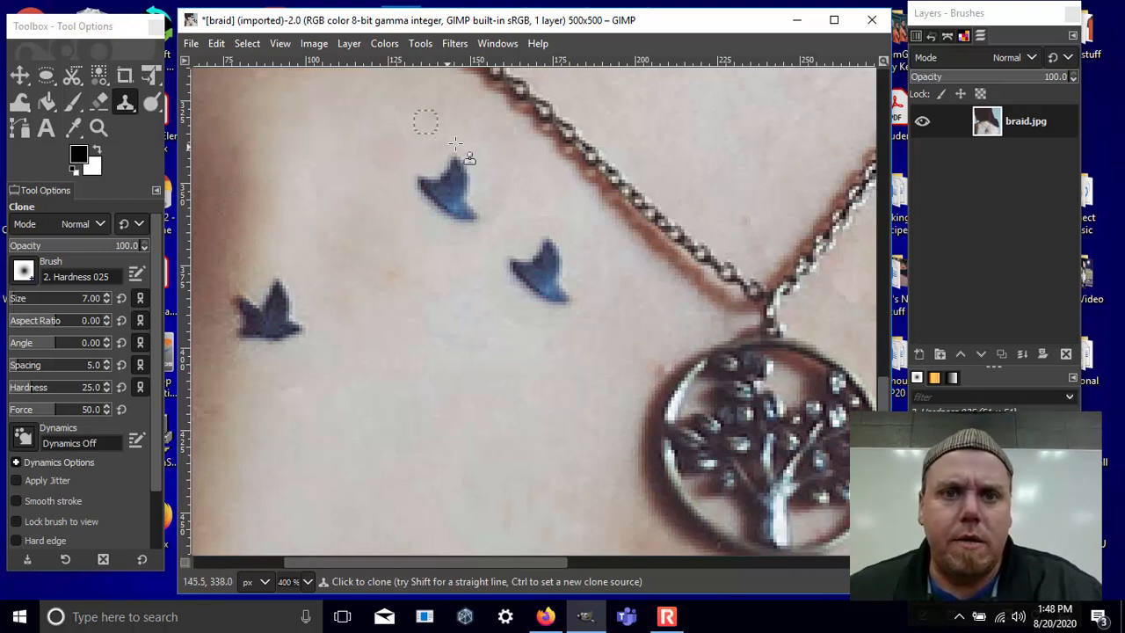
pyautogui.click(494, 206)
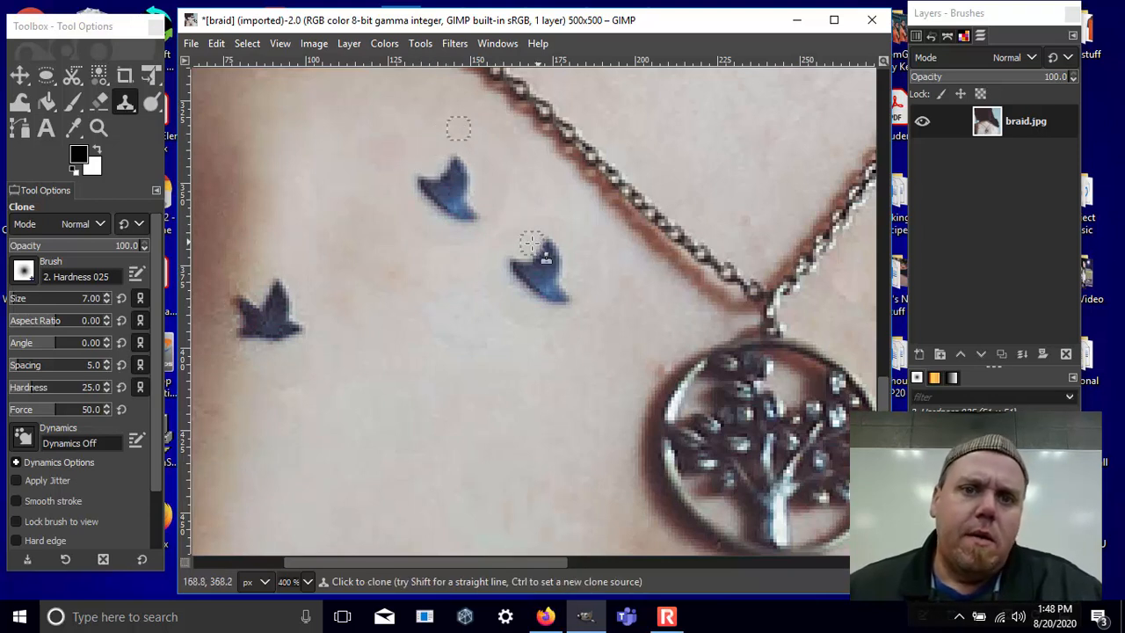
# Step: Resample nearby skin and clone it around the edges of the lower blue bird to blend its outline
pyautogui.keyDown('ctrl'); pyautogui.click(531, 197); pyautogui.keyUp('ctrl')
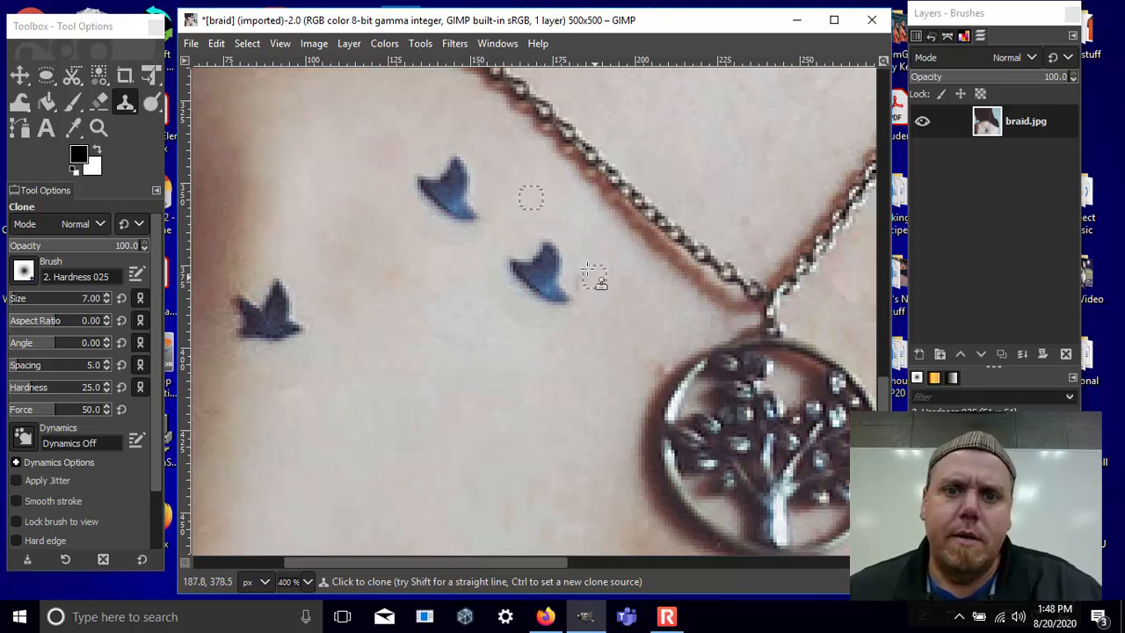
pyautogui.keyDown('ctrl'); pyautogui.click(503, 337); pyautogui.keyUp('ctrl')
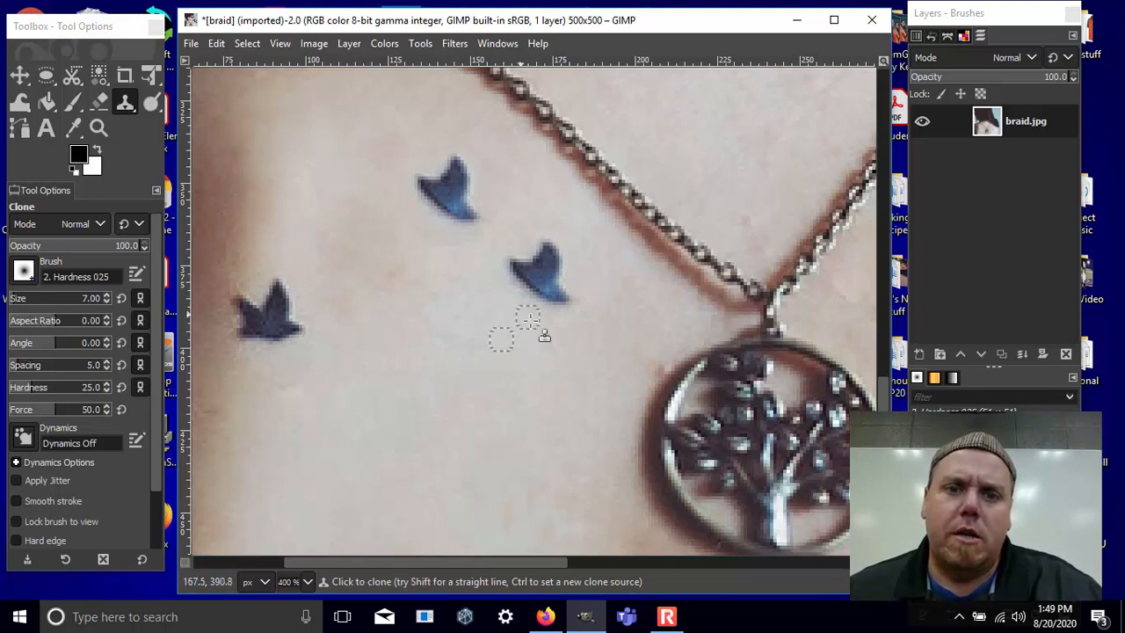
pyautogui.keyDown('ctrl'); pyautogui.click(453, 261); pyautogui.keyUp('ctrl')
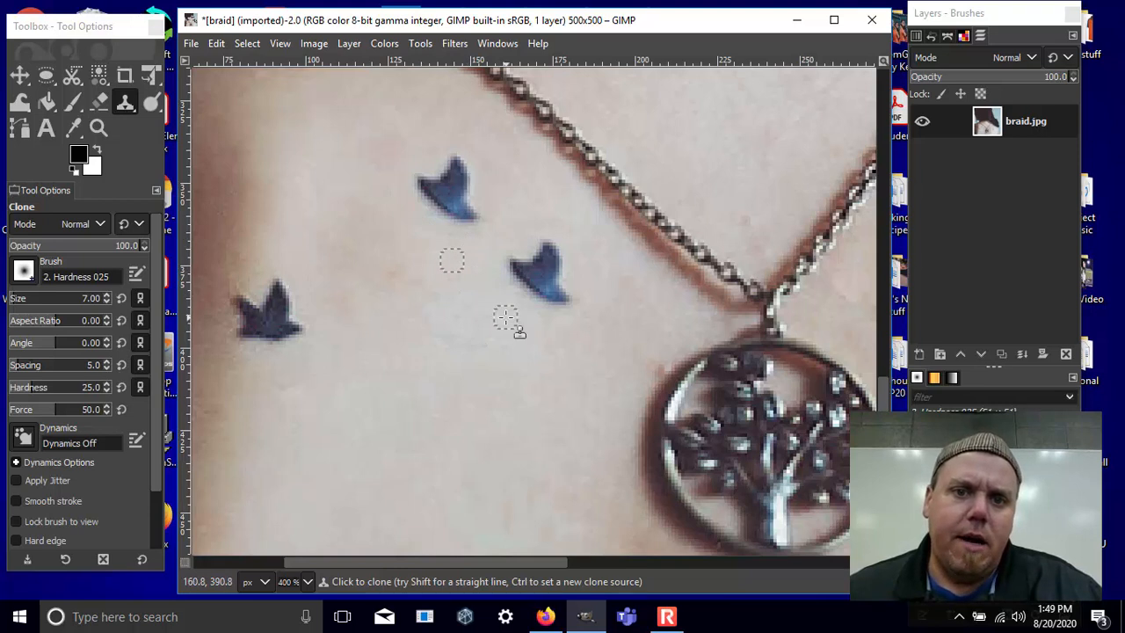
# Step: Open shield.jpg from the Photo I folder as a new layer above the braid photo
pyautogui.click(308, 582)
pyautogui.click(293, 490)
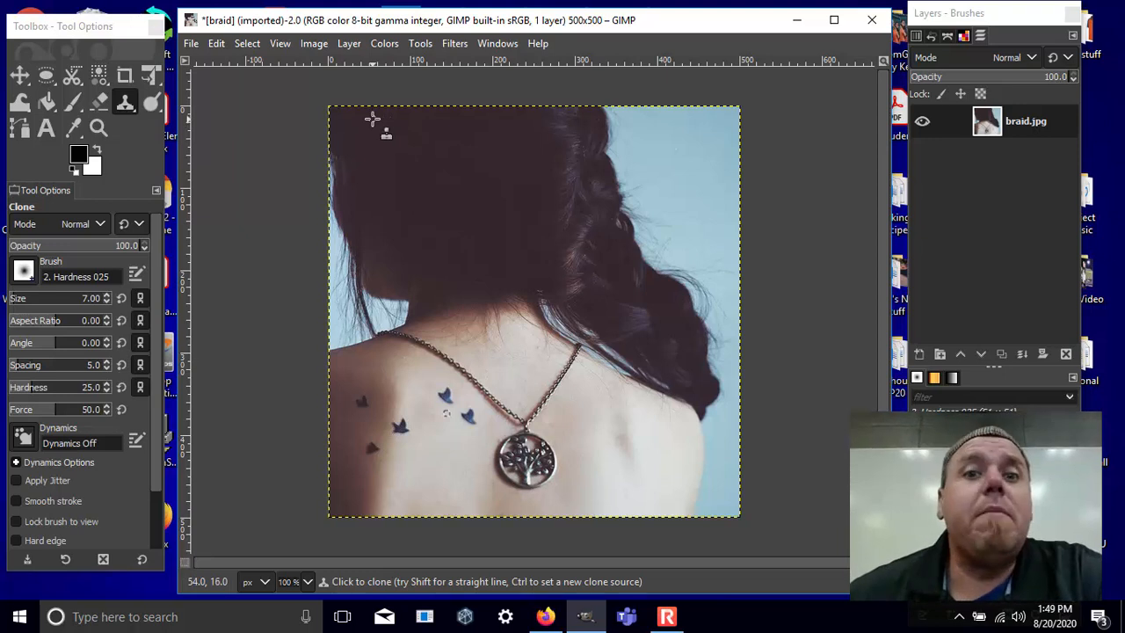
pyautogui.click(192, 44)
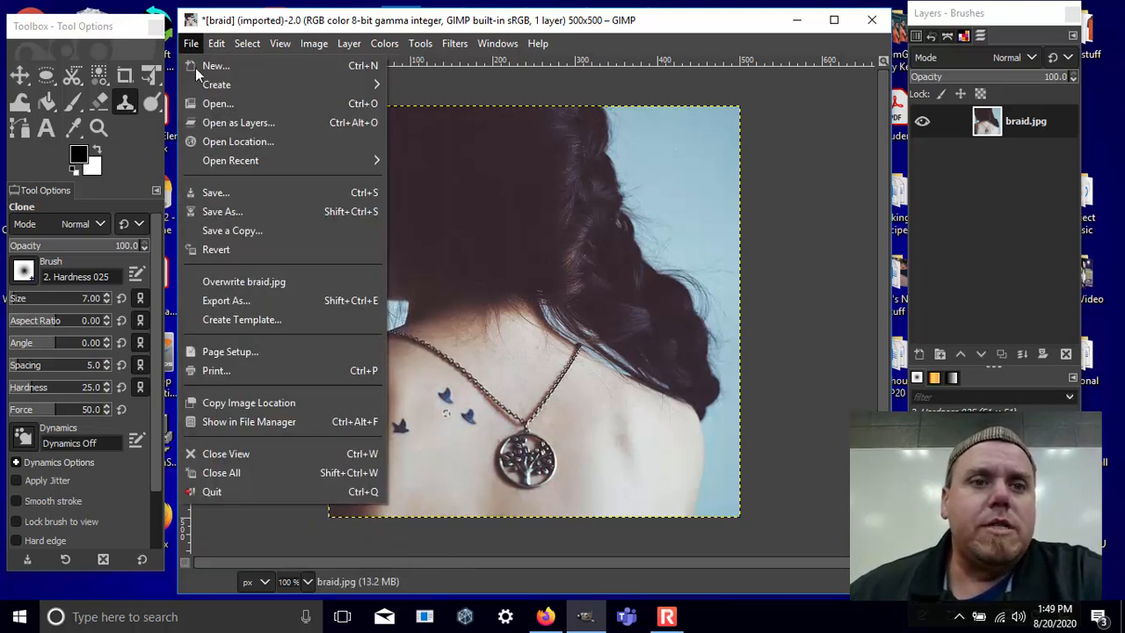
pyautogui.click(221, 125)
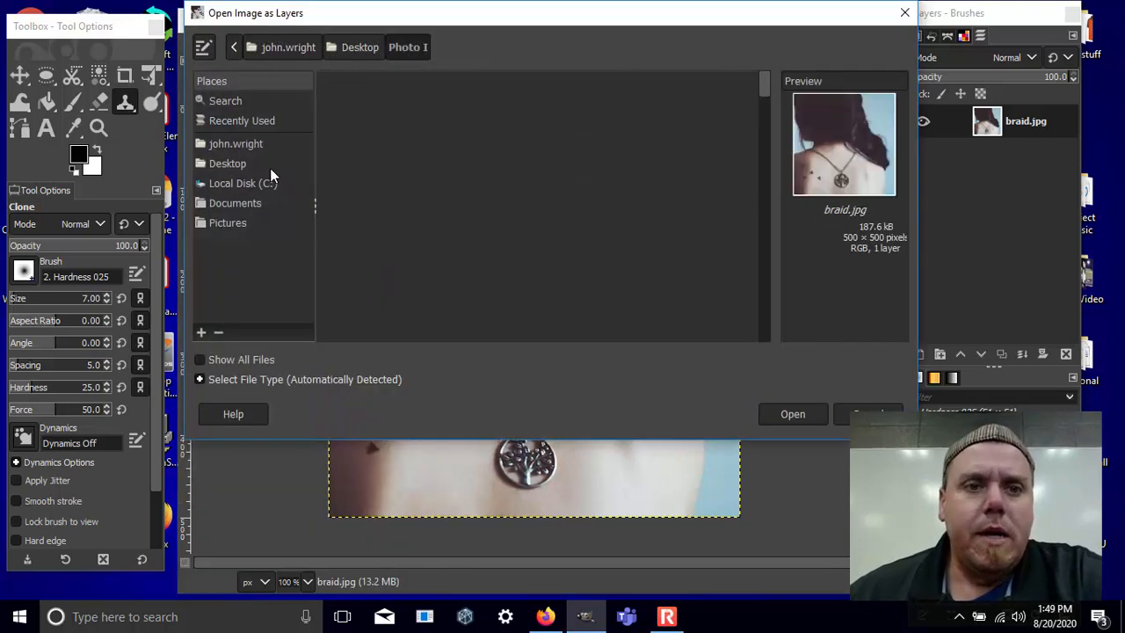
pyautogui.click(383, 234)
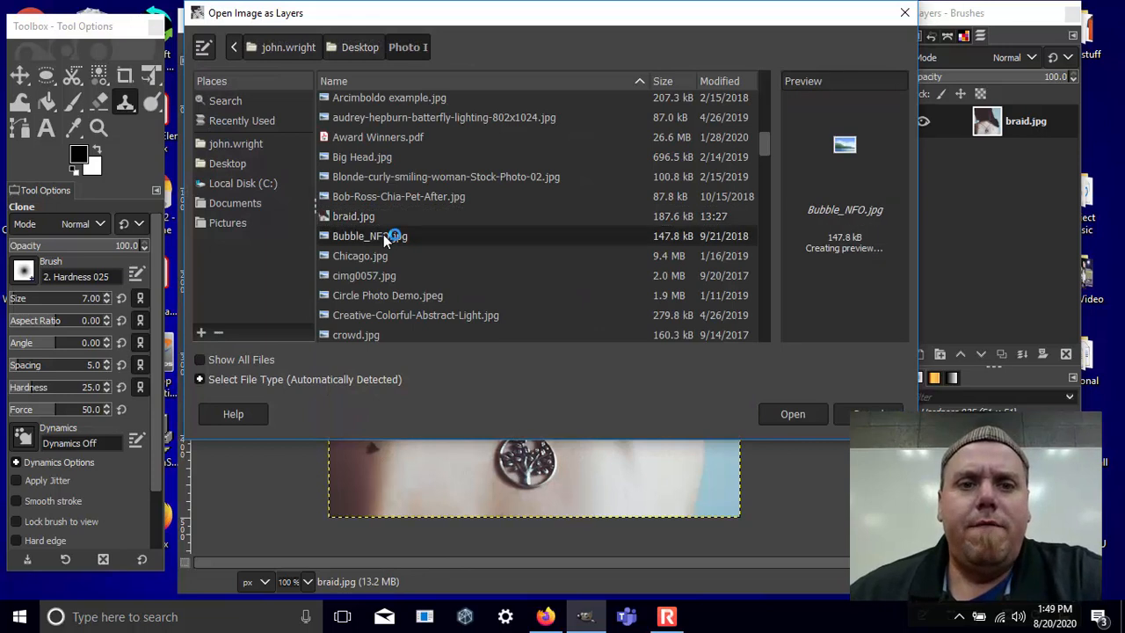
pyautogui.press('Down')
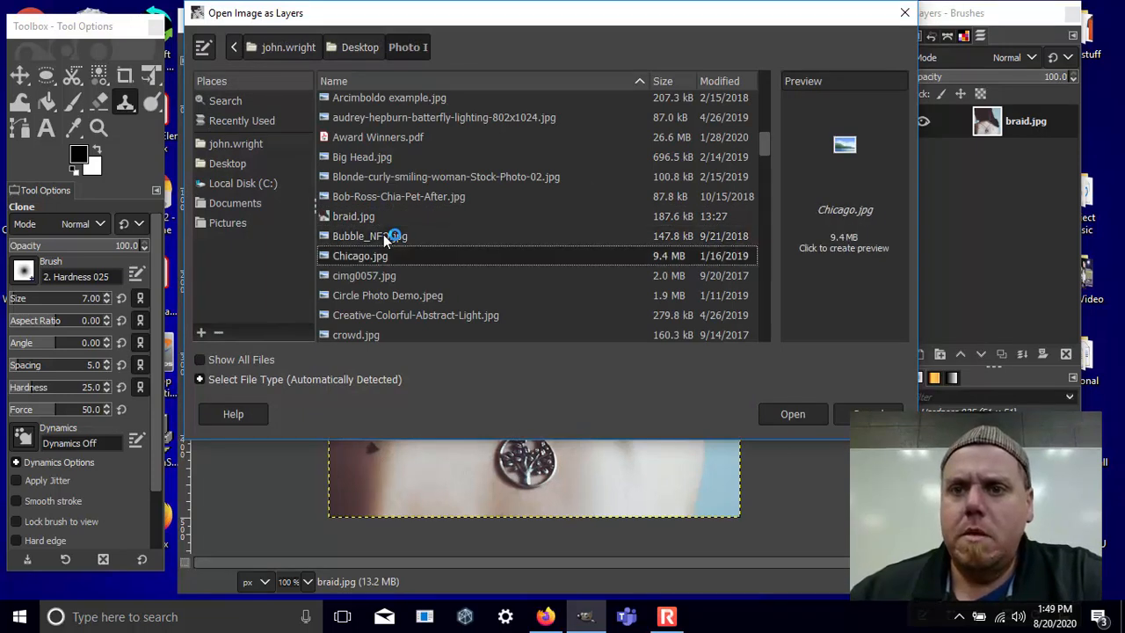
pyautogui.press('Down')
pyautogui.press('Down')
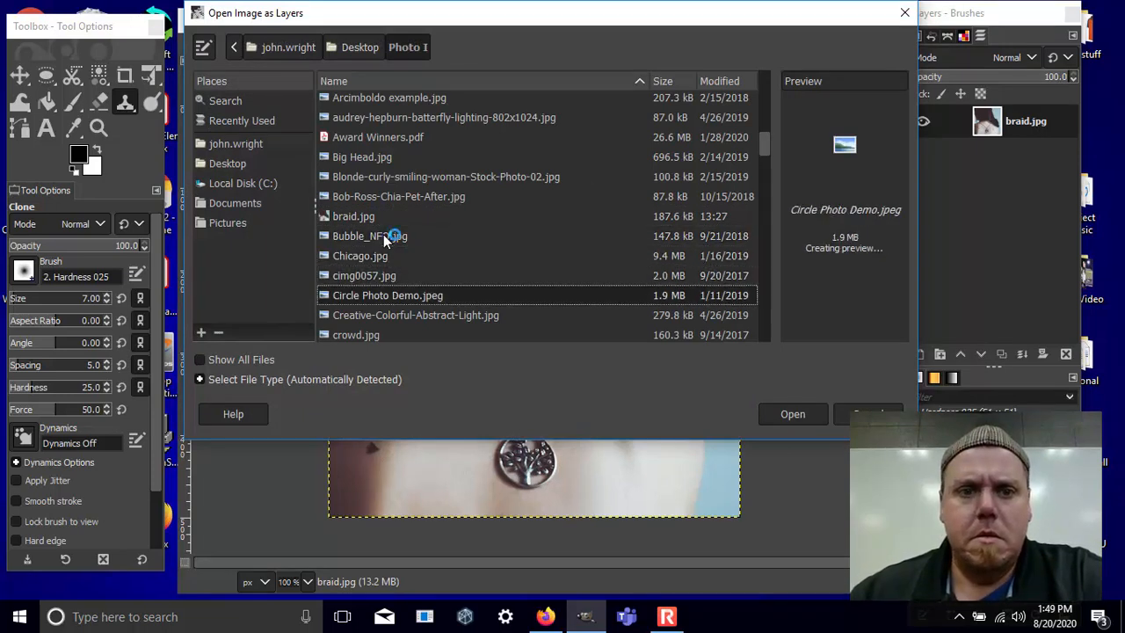
pyautogui.scroll(-2, 383, 234)
pyautogui.scroll(-8, 385, 240)
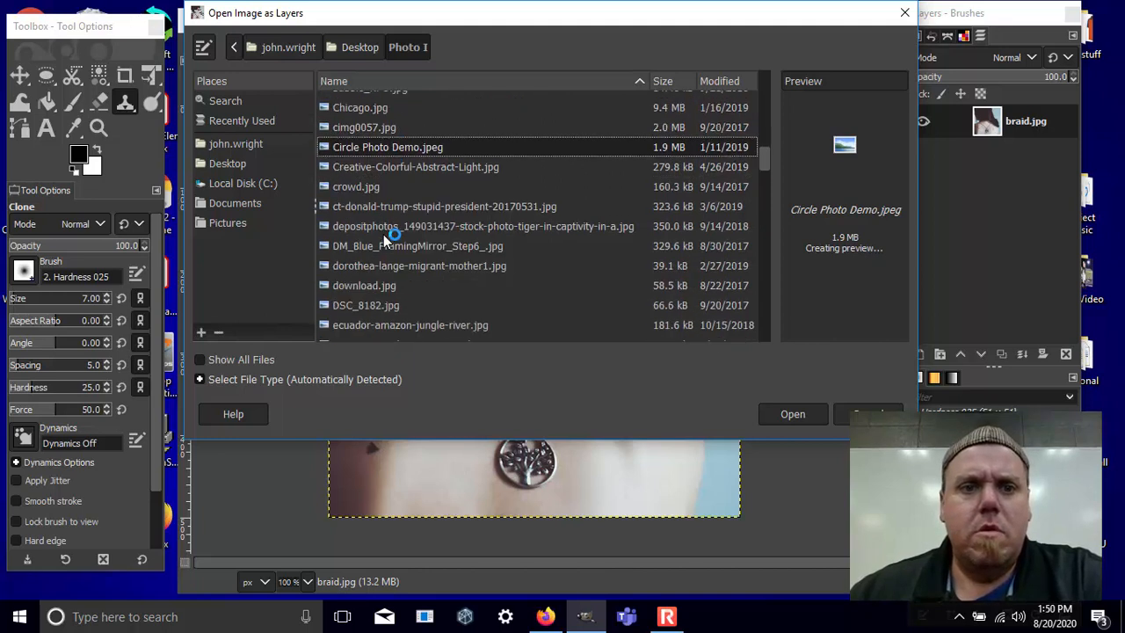
pyautogui.scroll(-4, 385, 240)
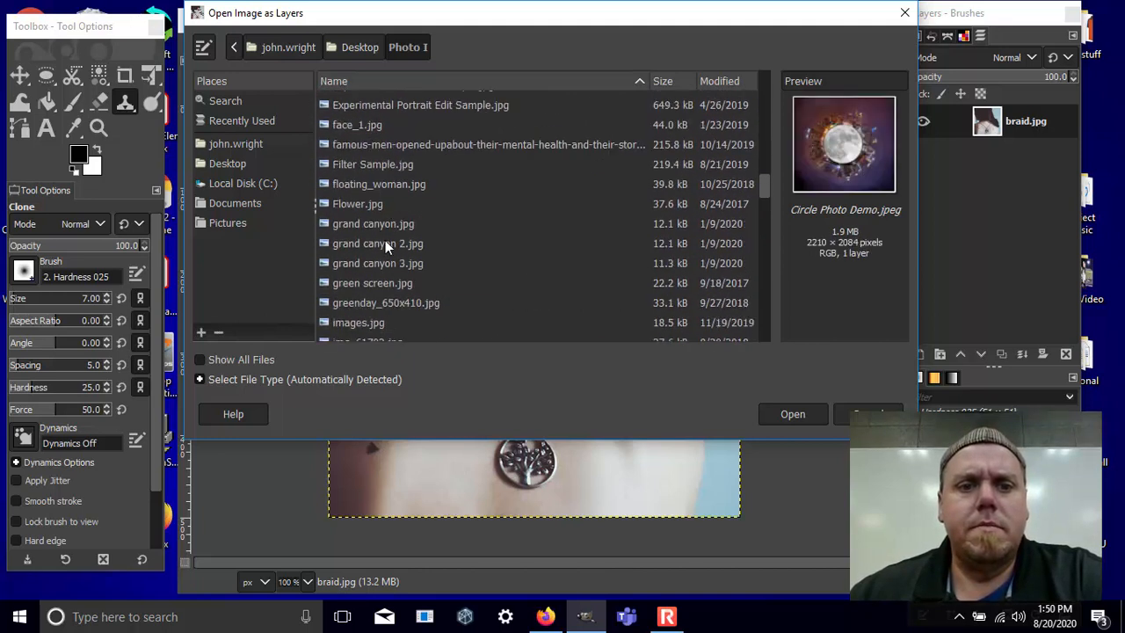
pyautogui.scroll(-5, 385, 240)
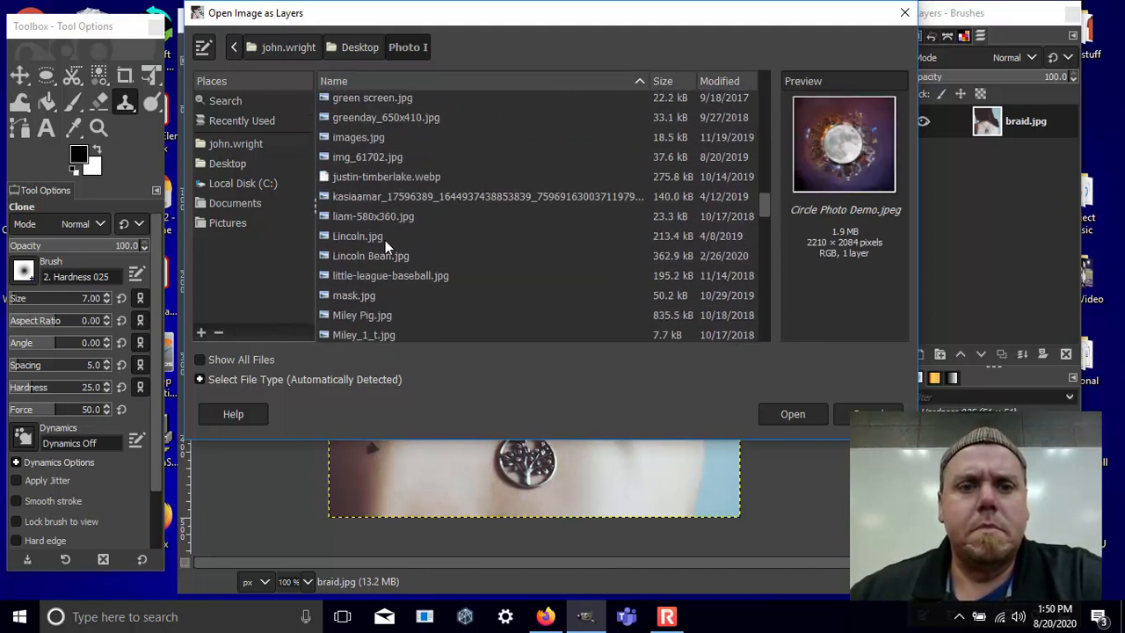
pyautogui.scroll(-10, 385, 246)
pyautogui.scroll(-9, 385, 246)
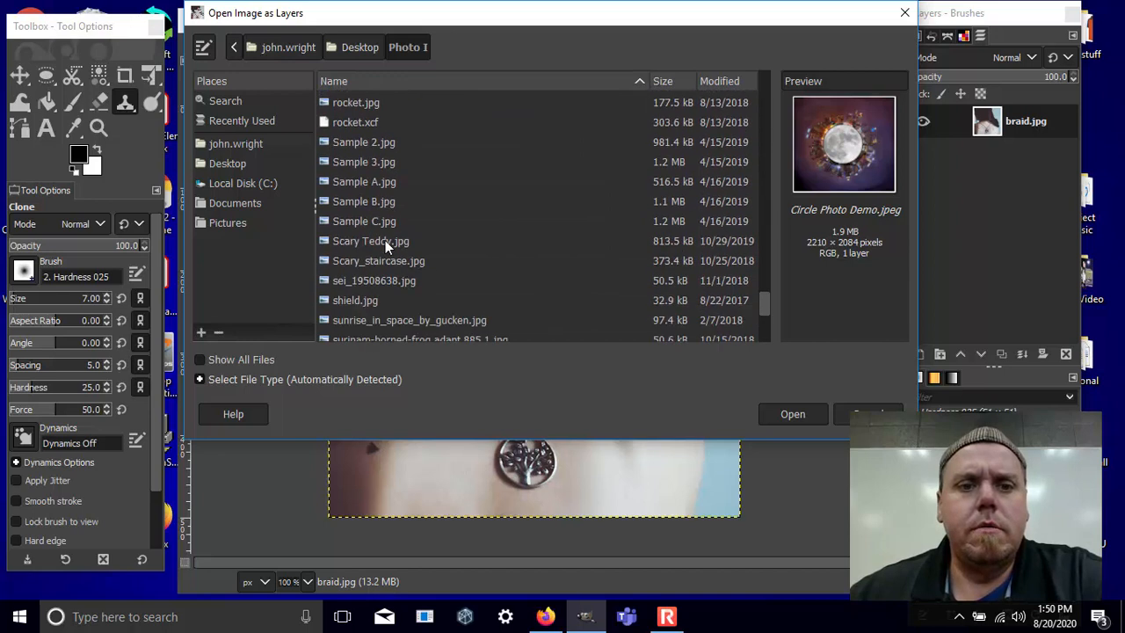
pyautogui.click(397, 301)
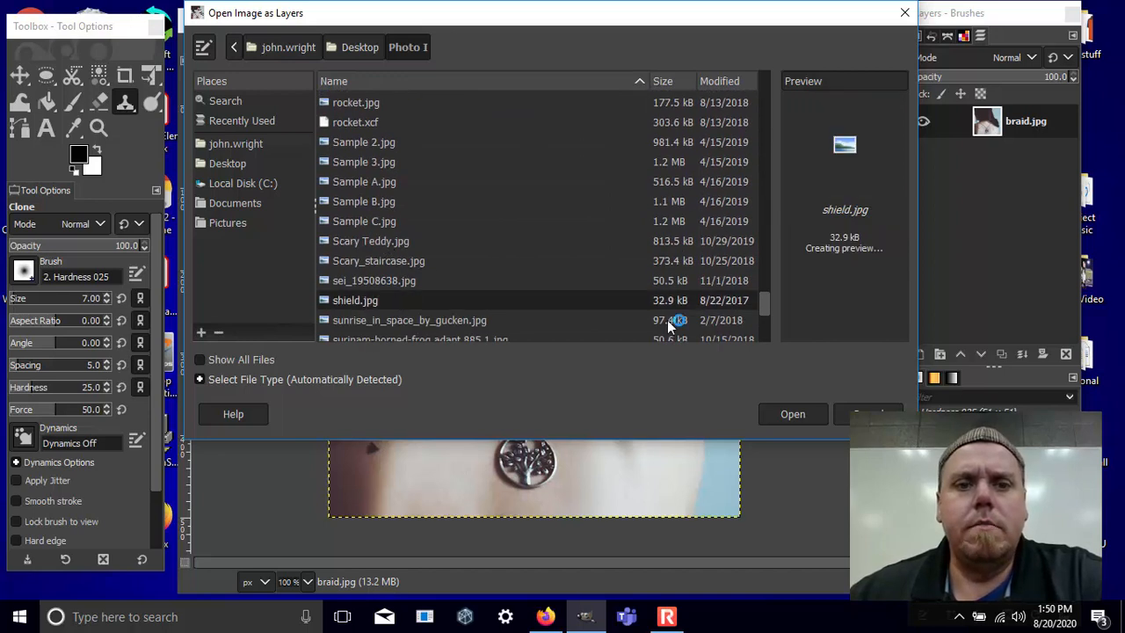
pyautogui.click(797, 414)
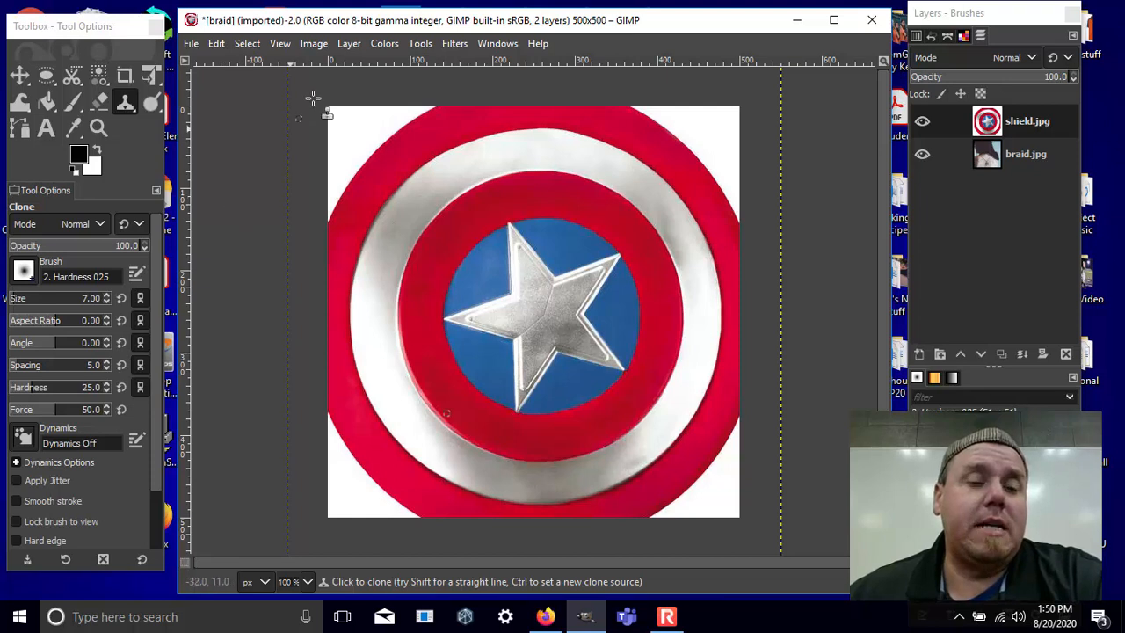
# Step: Scale the shield layer down to 54 × 54 pixels and move it onto the necklace pendant
pyautogui.click(350, 44)
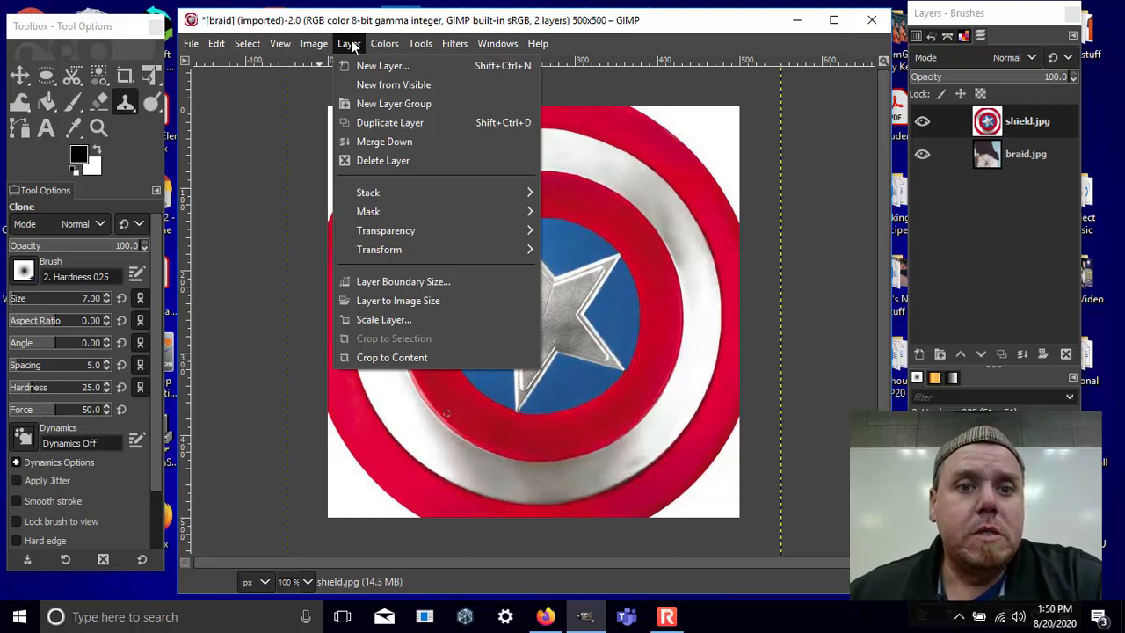
pyautogui.moveTo(451, 252)
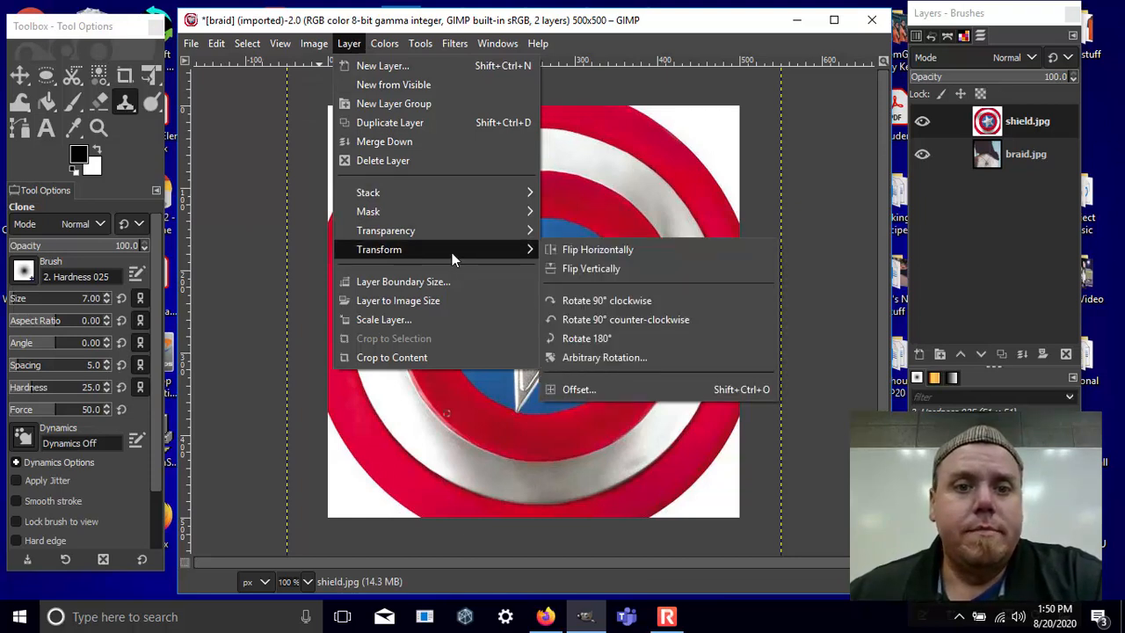
pyautogui.click(398, 319)
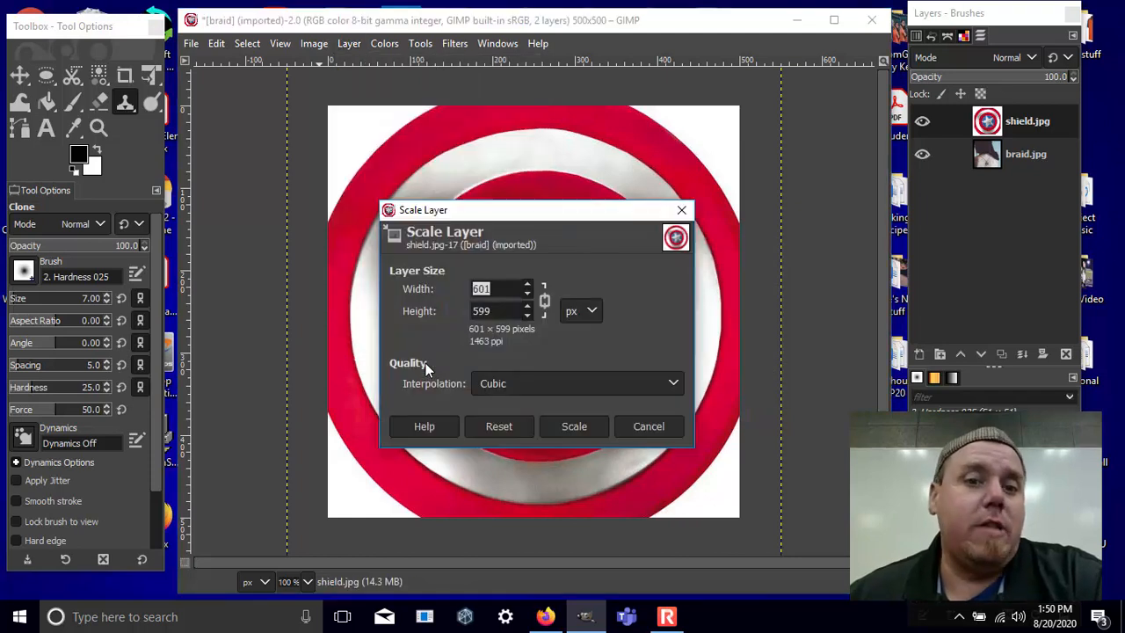
pyautogui.moveTo(575, 216); pyautogui.dragTo(967, 141)
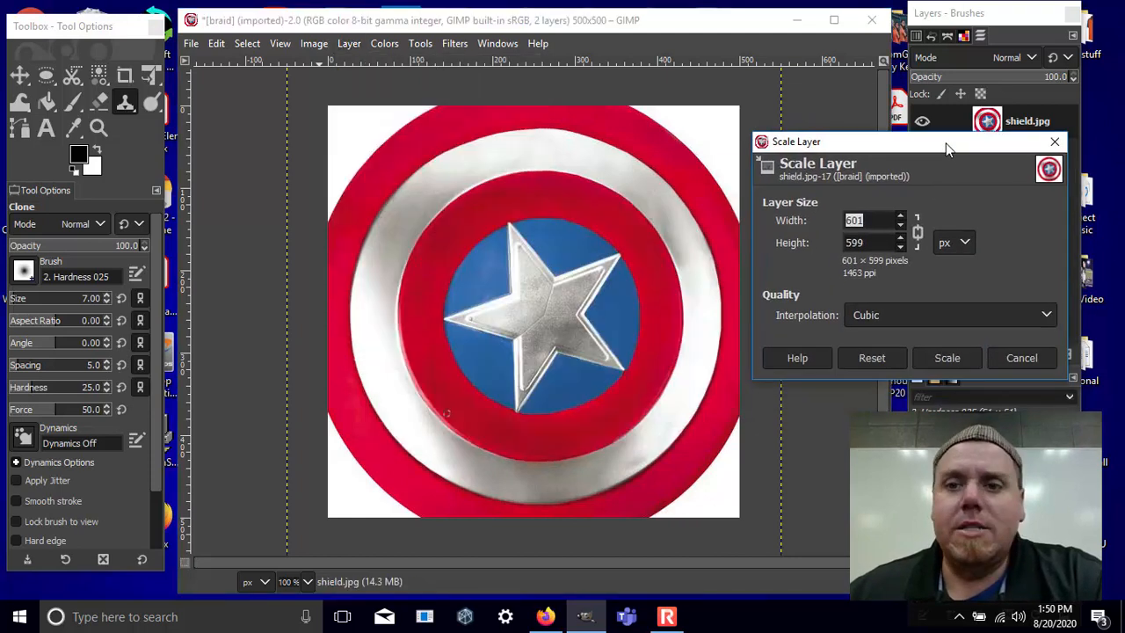
pyautogui.click(901, 225)
pyautogui.moveTo(902, 225); pyautogui.dragTo(901, 216)
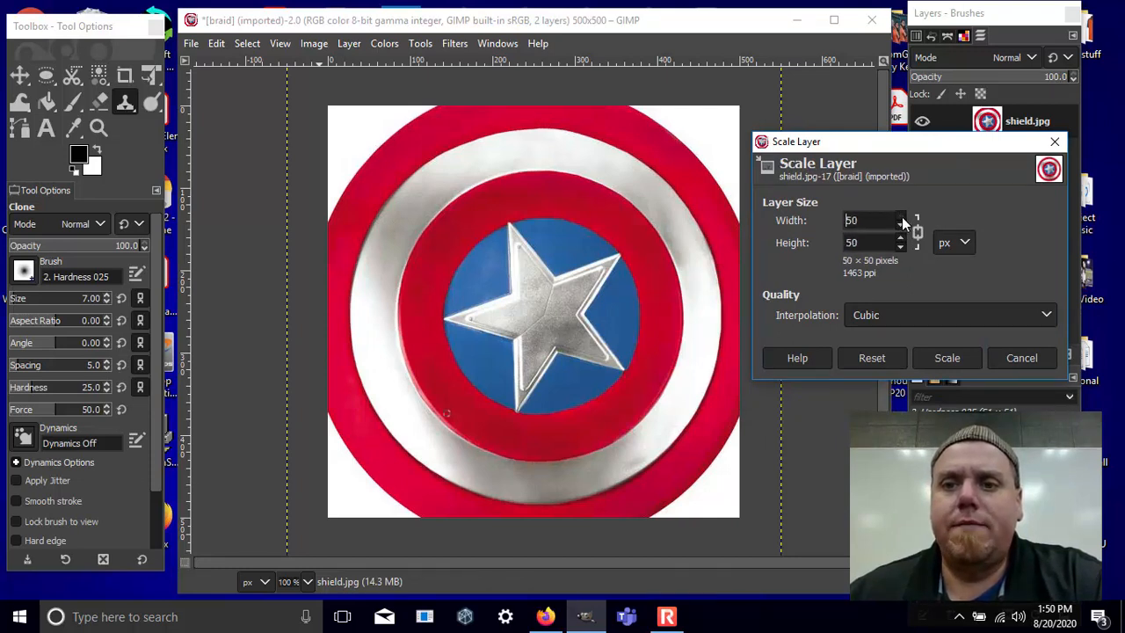
pyautogui.click(949, 359)
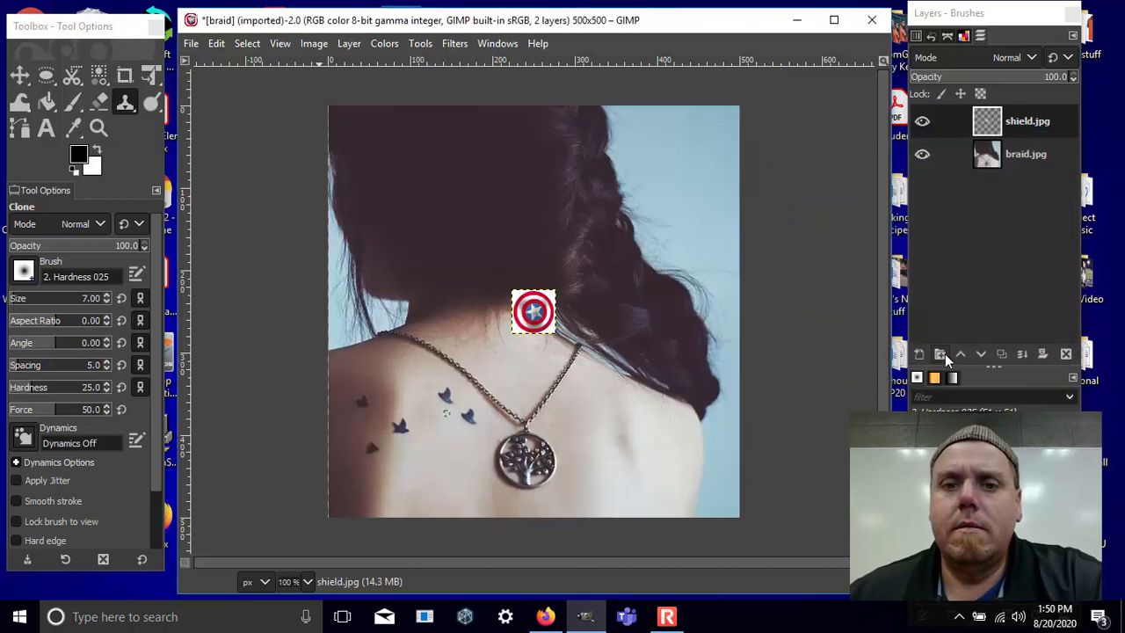
pyautogui.click(19, 76)
pyautogui.moveTo(534, 312); pyautogui.dragTo(526, 461)
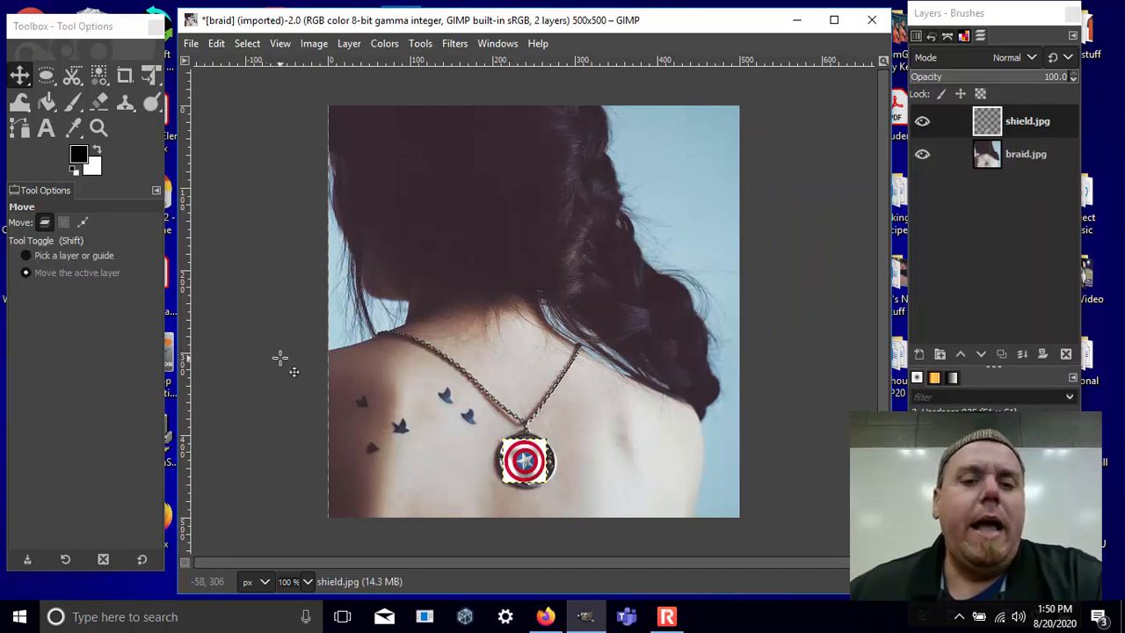
# Step: Enlarge the shield layer to 74 × 74 pixels with the Scale tool and reposition it to cover the pendant
pyautogui.click(307, 581)
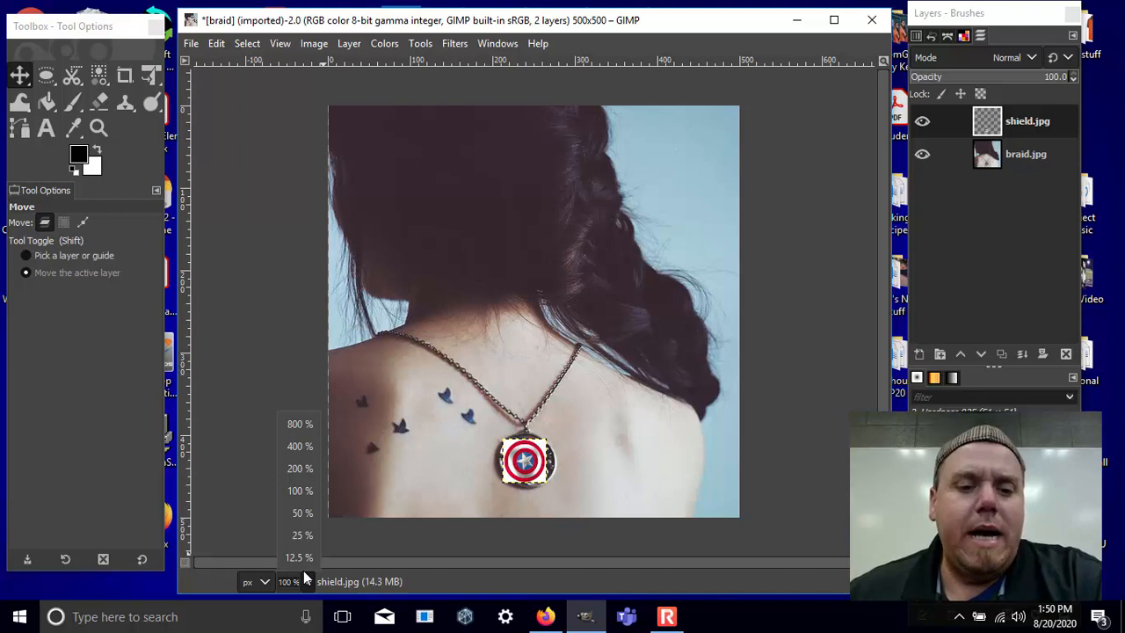
pyautogui.click(297, 447)
pyautogui.scroll(-5, 373, 378)
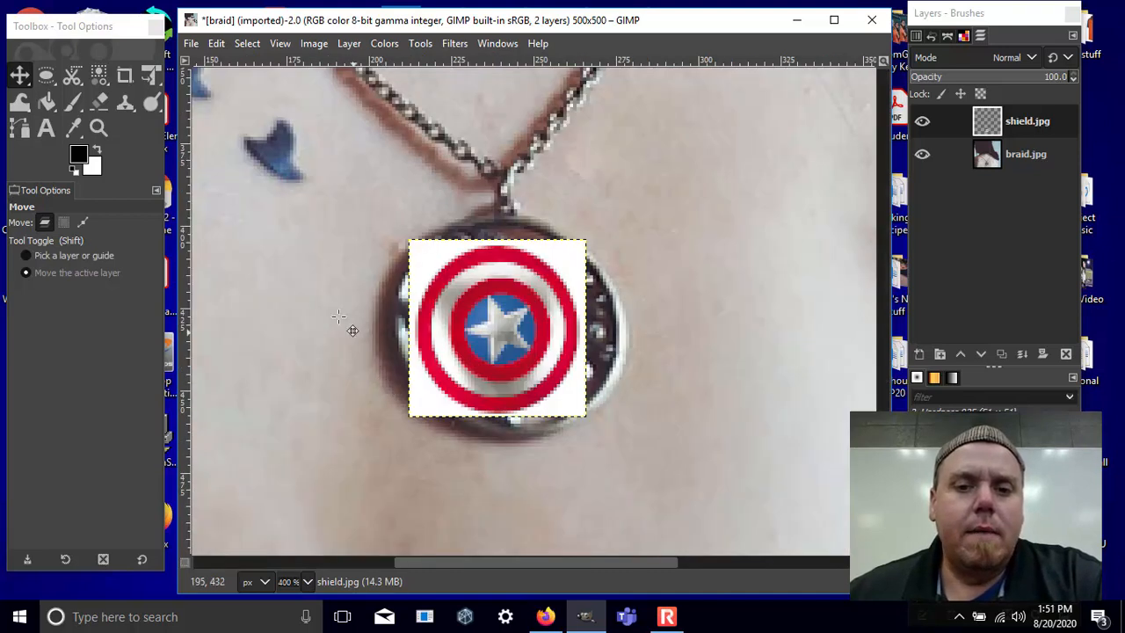
pyautogui.click(420, 43)
pyautogui.moveTo(466, 105)
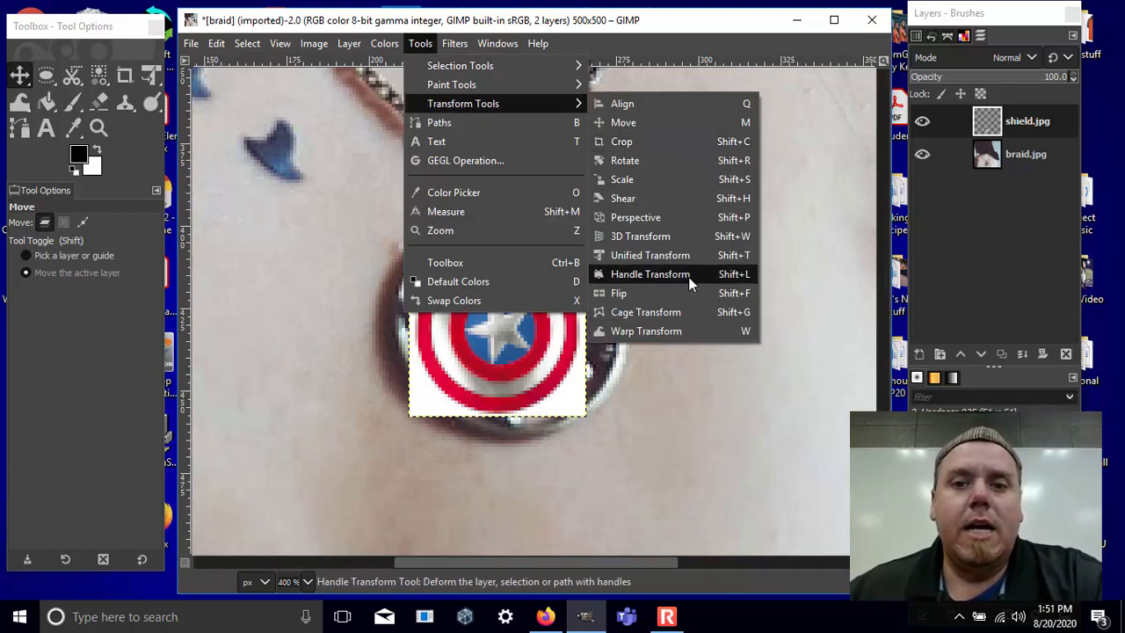
pyautogui.click(690, 179)
pyautogui.click(497, 290)
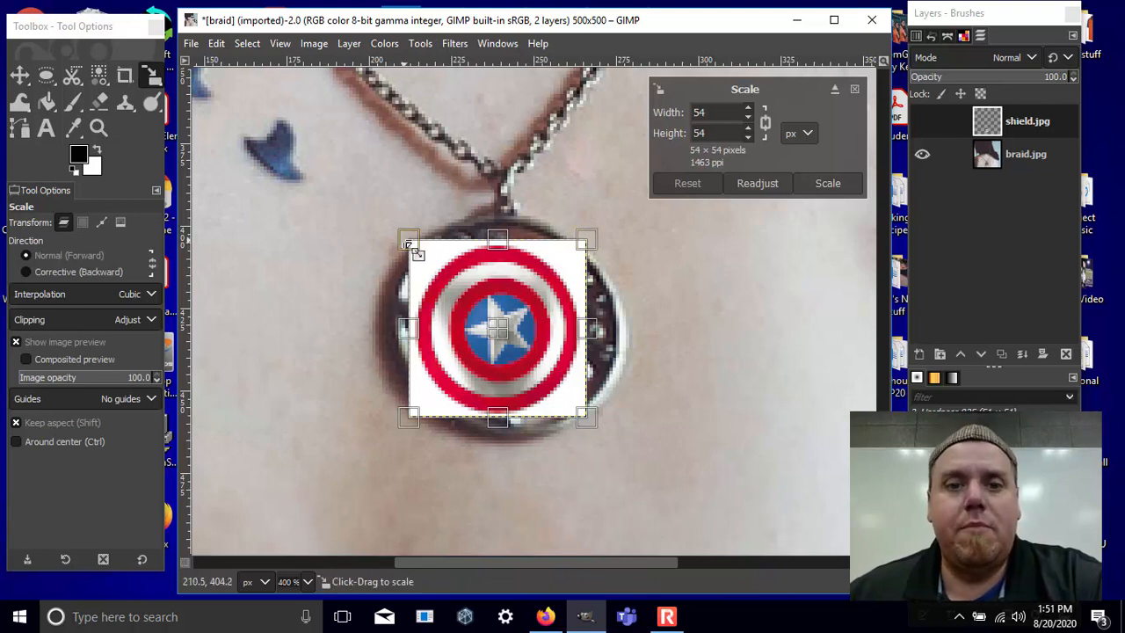
pyautogui.moveTo(410, 243); pyautogui.dragTo(387, 217)
pyautogui.moveTo(603, 434); pyautogui.dragTo(658, 454)
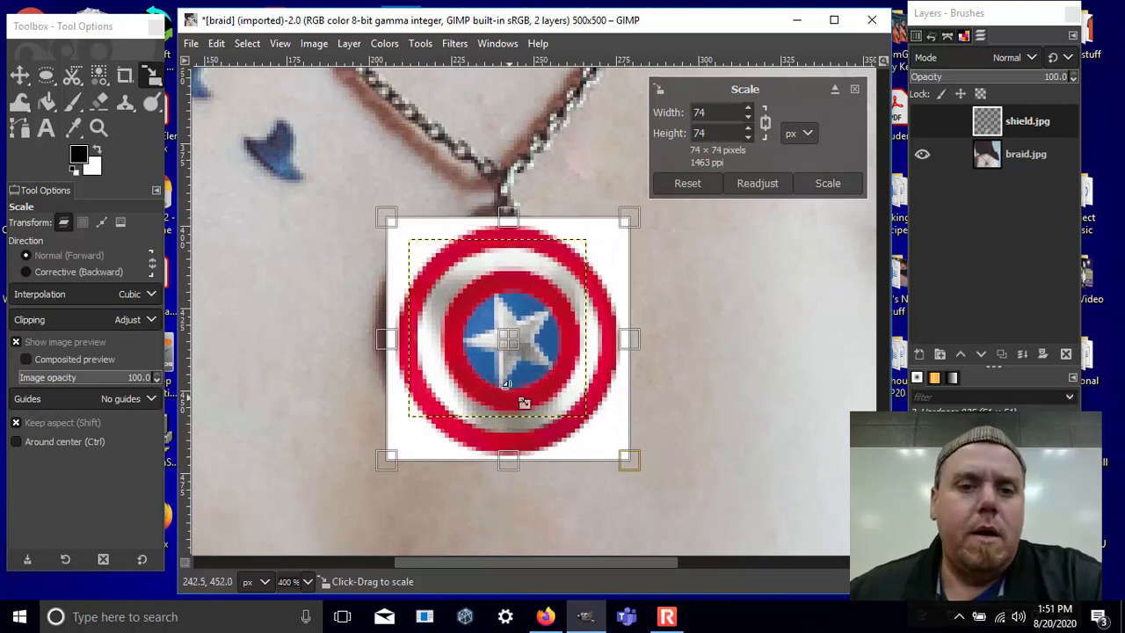
pyautogui.click(830, 183)
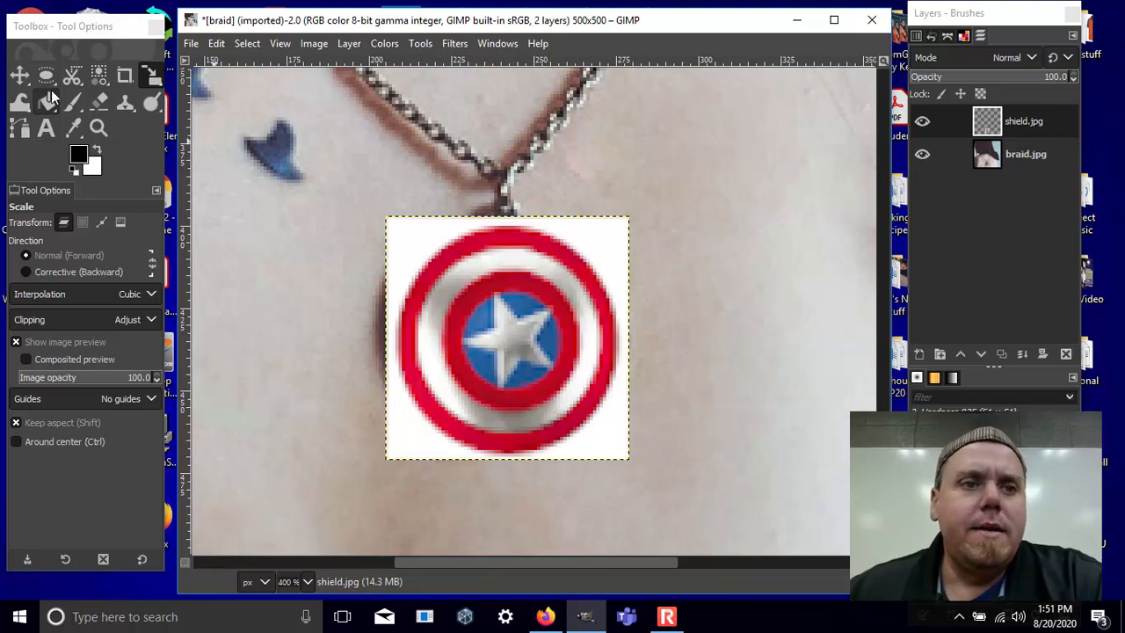
pyautogui.click(19, 76)
pyautogui.moveTo(565, 372); pyautogui.dragTo(576, 381)
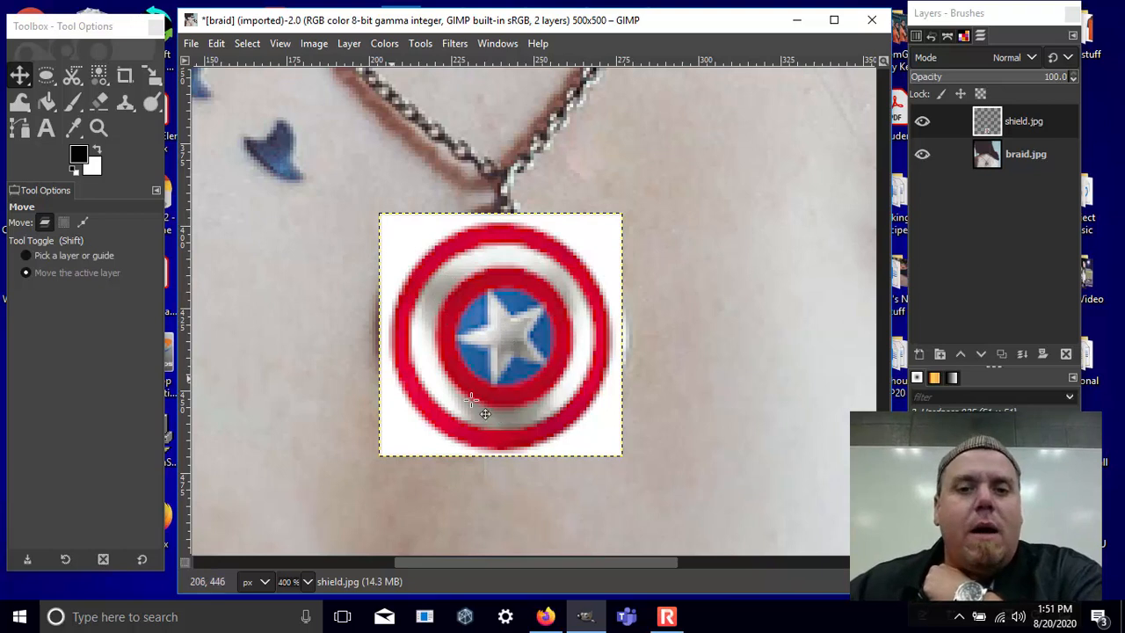
# Step: Fit an elliptical selection of about 66 × 68 pixels around the shield's outer red ring
pyautogui.click(47, 75)
pyautogui.moveTo(398, 230); pyautogui.dragTo(593, 383)
pyautogui.moveTo(507, 257); pyautogui.dragTo(507, 249)
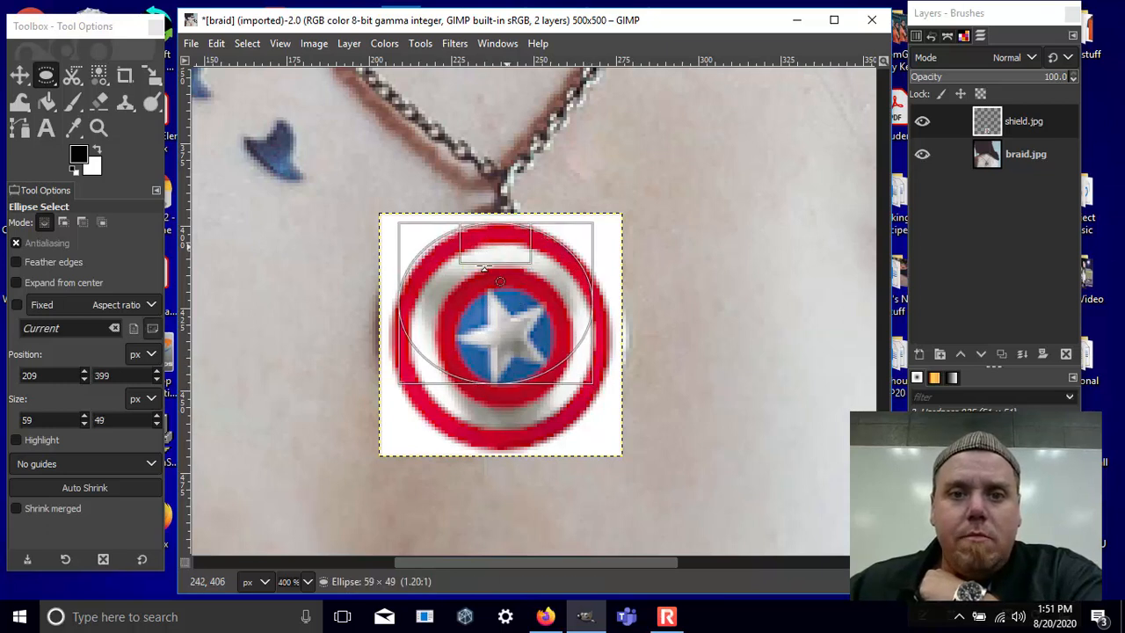
pyautogui.moveTo(401, 313); pyautogui.dragTo(405, 350)
pyautogui.moveTo(523, 381); pyautogui.dragTo(524, 437)
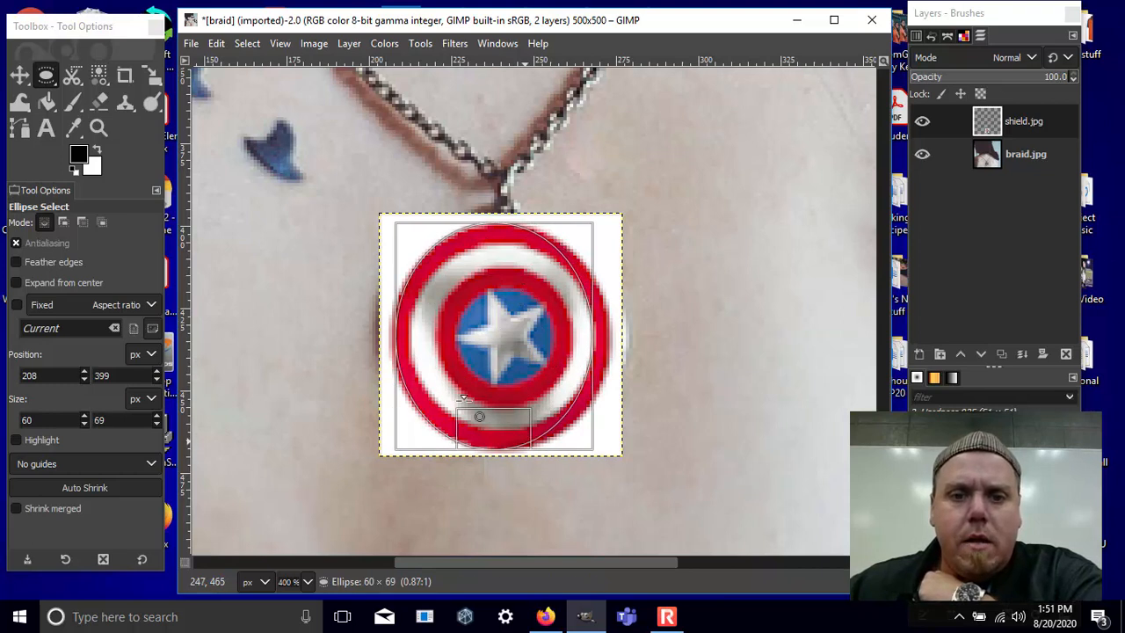
pyautogui.moveTo(404, 344); pyautogui.dragTo(403, 344)
pyautogui.moveTo(577, 346); pyautogui.dragTo(593, 345)
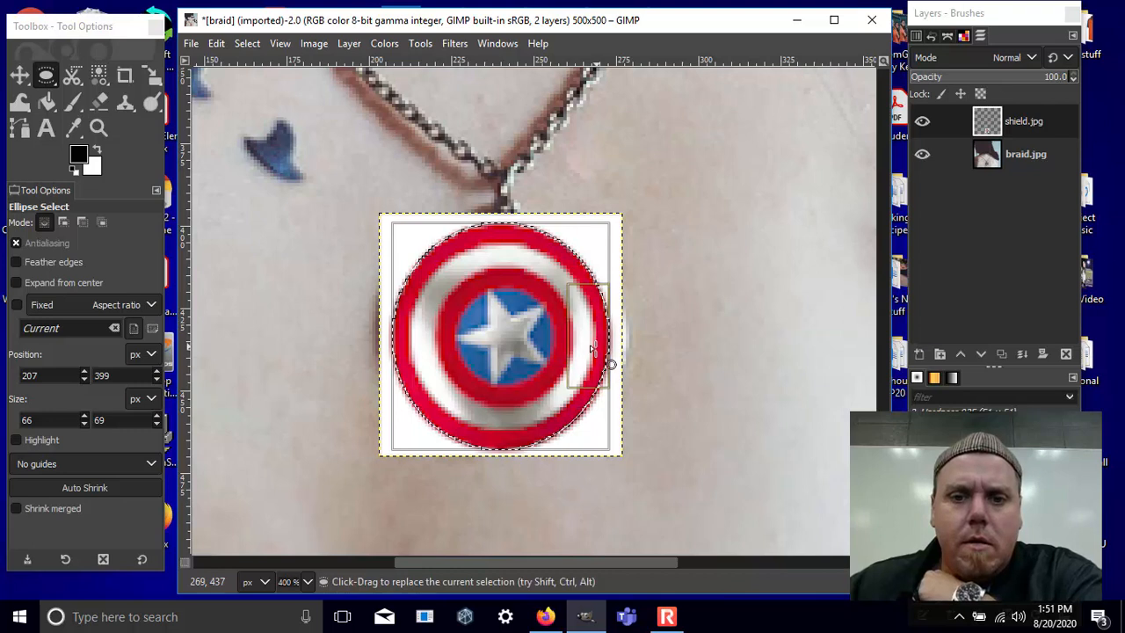
pyautogui.moveTo(511, 431); pyautogui.dragTo(511, 428)
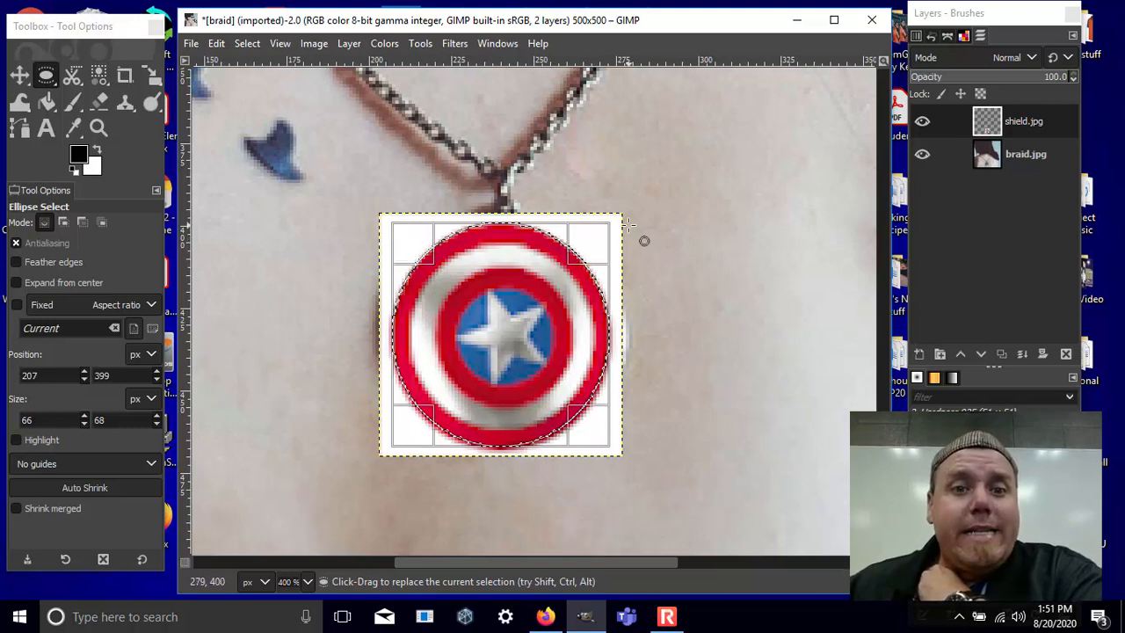
# Step: Invert the selection, delete the white background around the shield and clear the selection
pyautogui.click(247, 44)
pyautogui.click(296, 107)
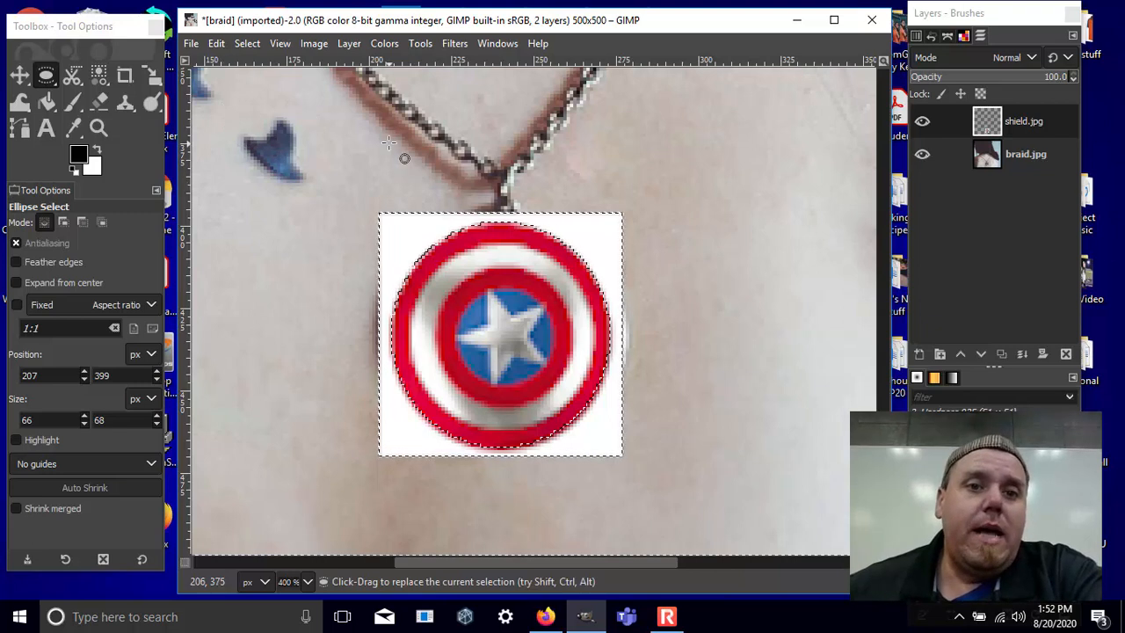
pyautogui.press('Delete')
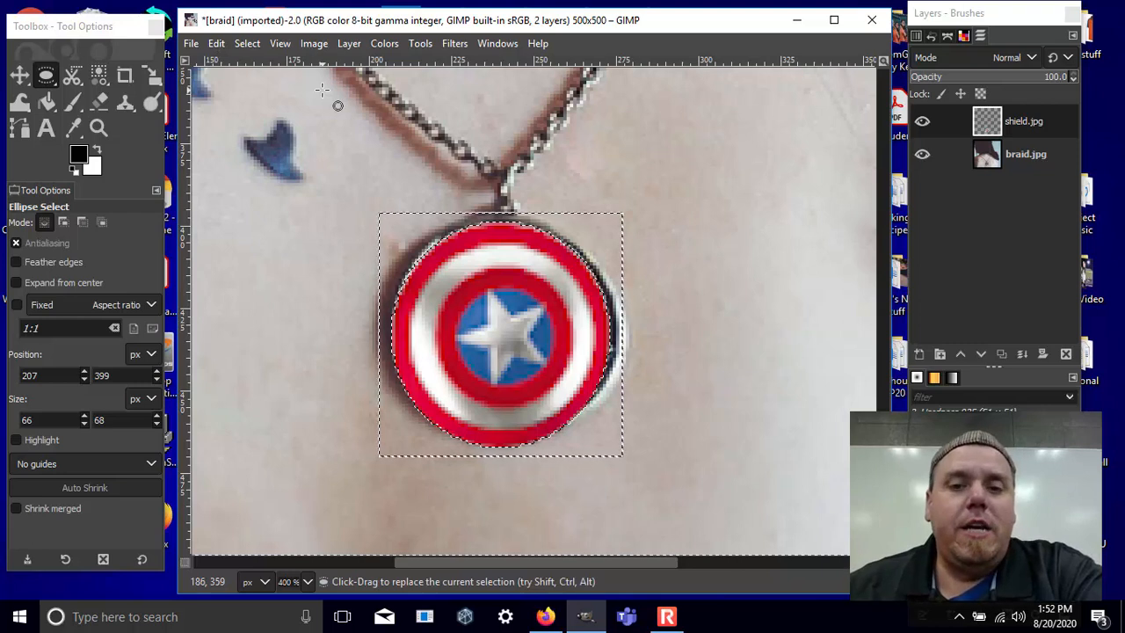
pyautogui.click(351, 44)
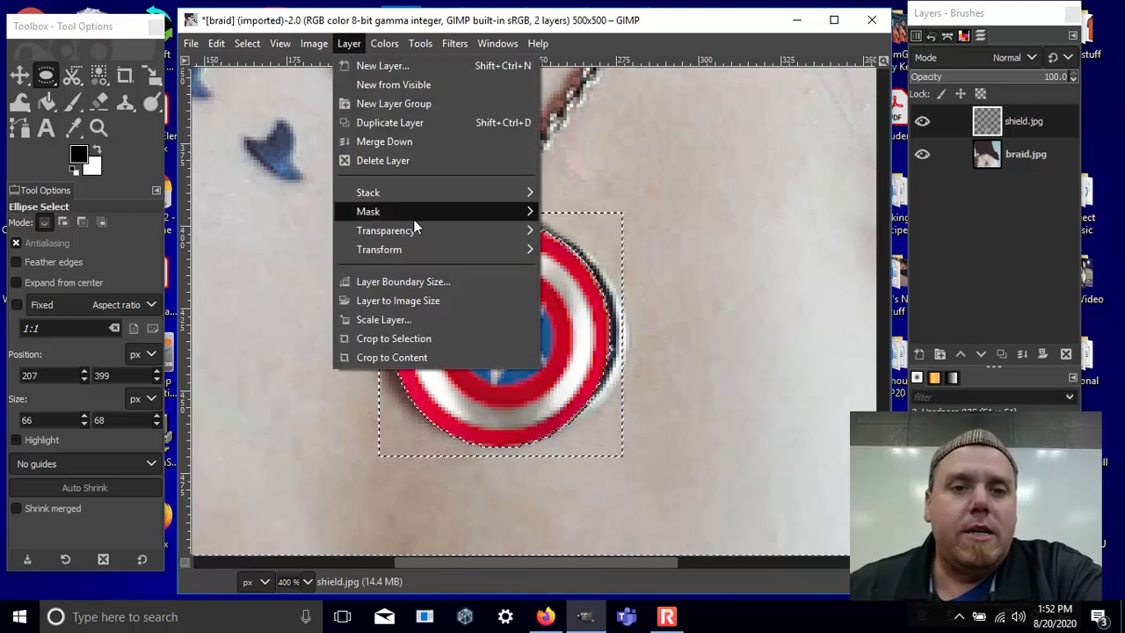
pyautogui.moveTo(474, 239)
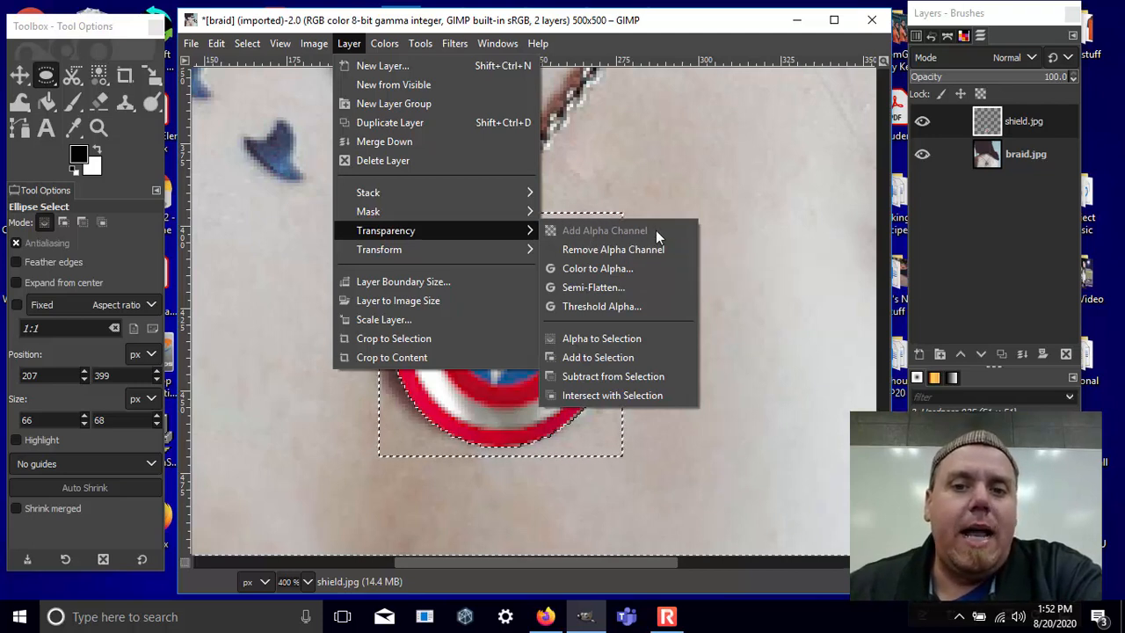
pyautogui.click(240, 241)
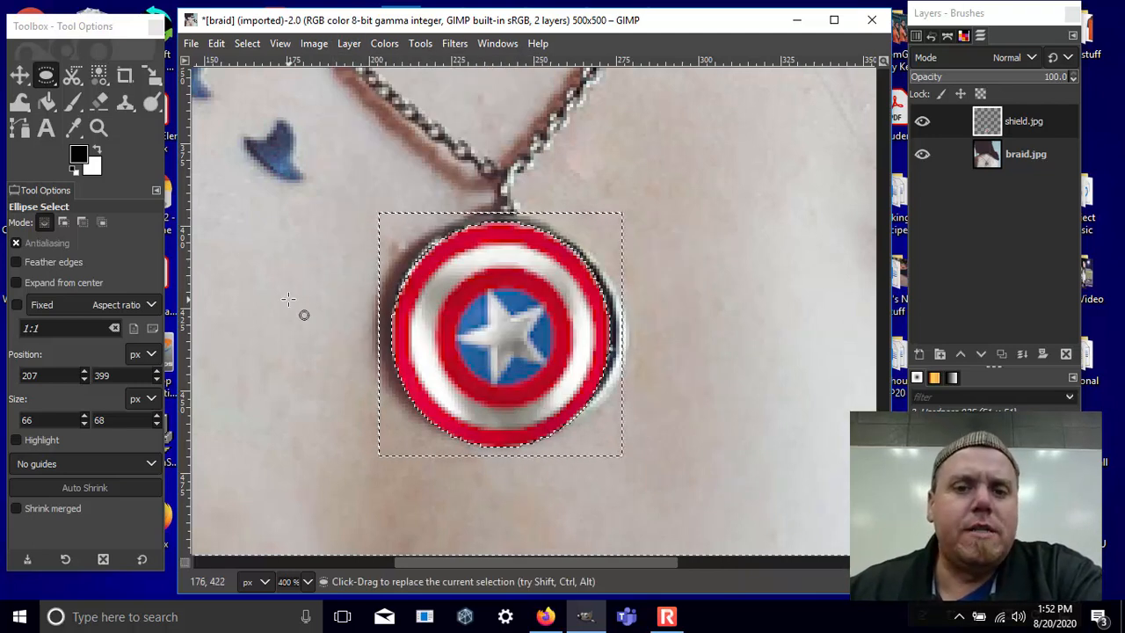
pyautogui.hotkey('ctrl', 'shift', 'a')
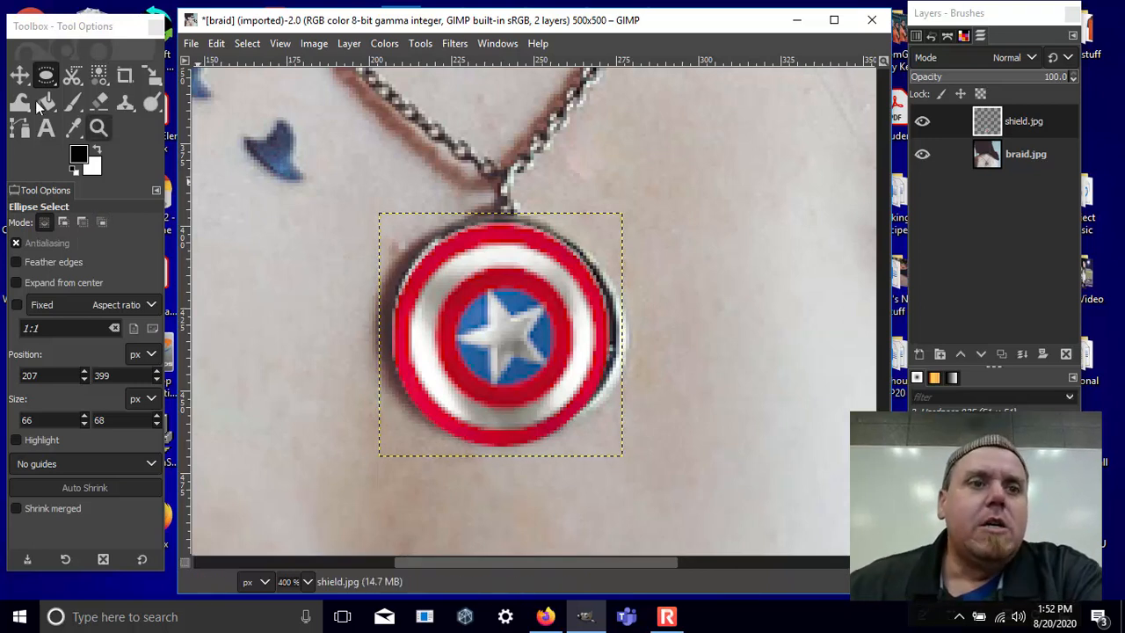
# Step: Nudge the shield over the pendant and stretch its corners with a Perspective transform to match the pendant's outline
pyautogui.click(19, 75)
pyautogui.moveTo(527, 310); pyautogui.dragTo(533, 304)
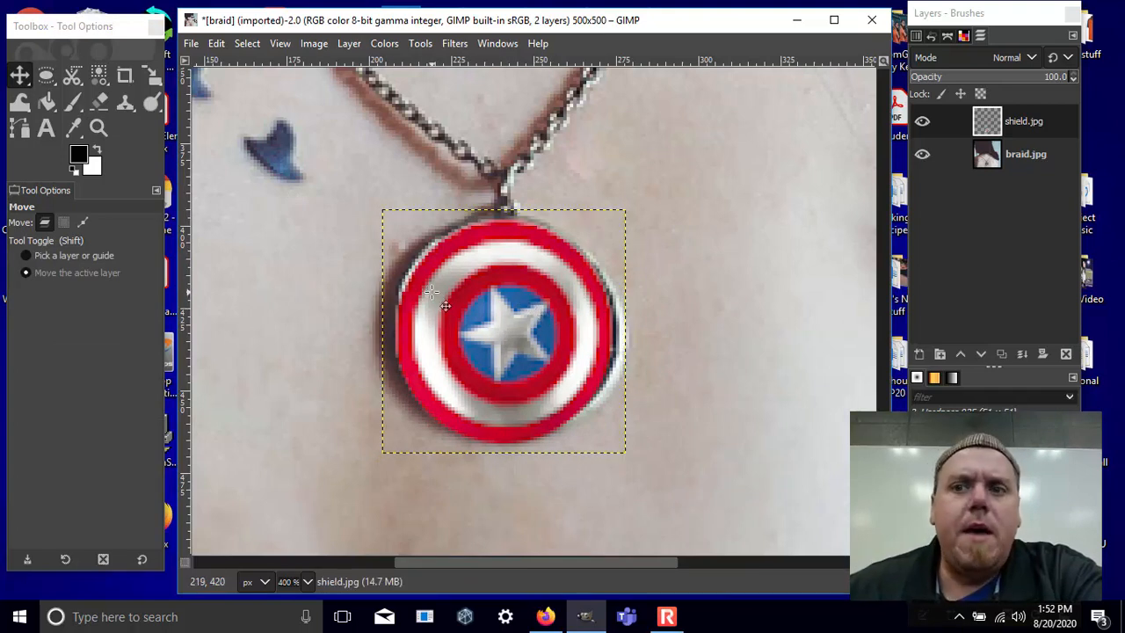
pyautogui.click(349, 44)
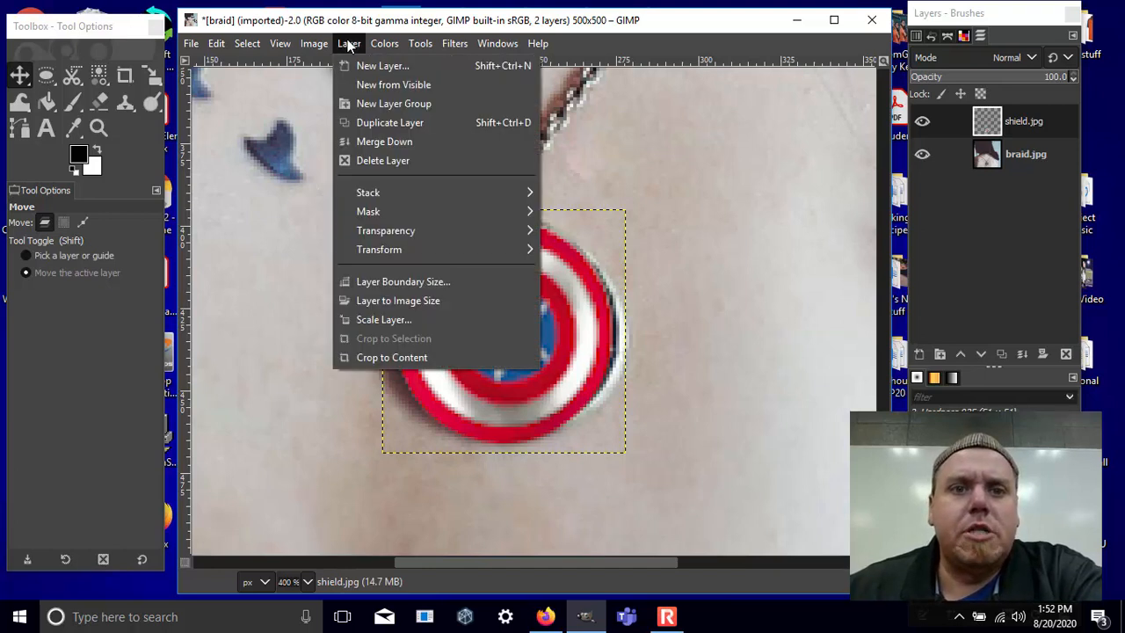
pyautogui.moveTo(431, 46)
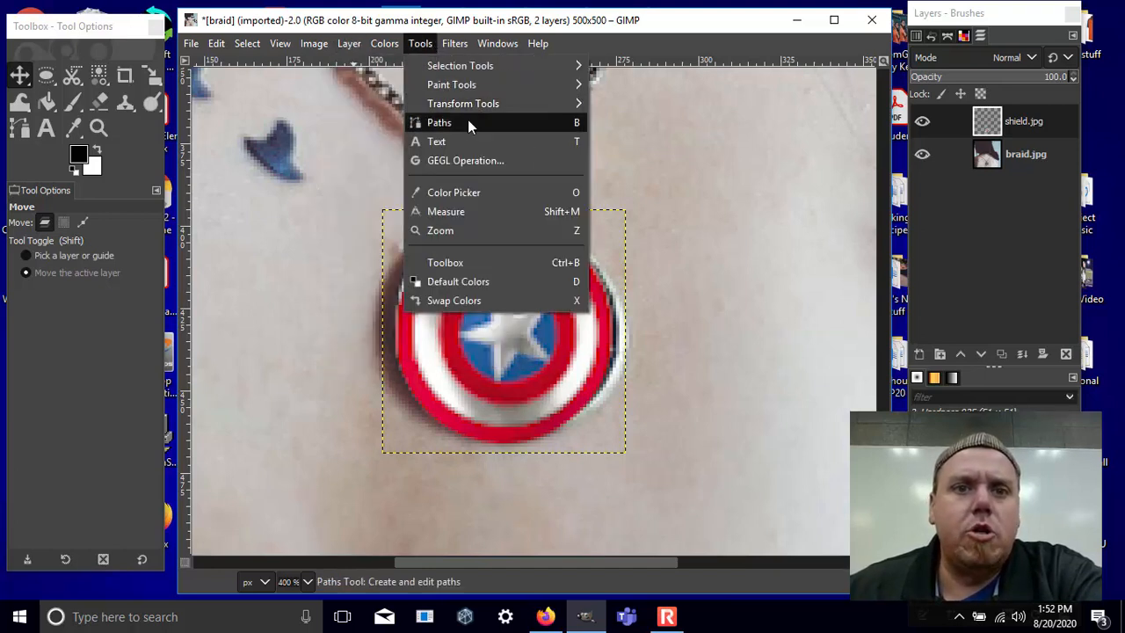
pyautogui.moveTo(466, 109)
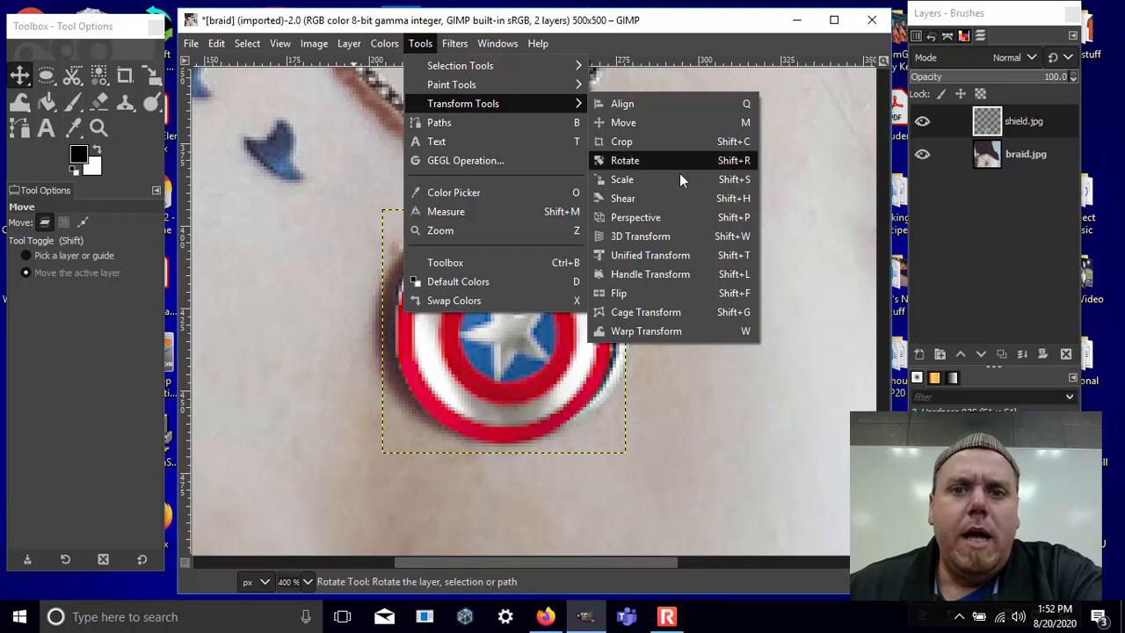
pyautogui.click(682, 218)
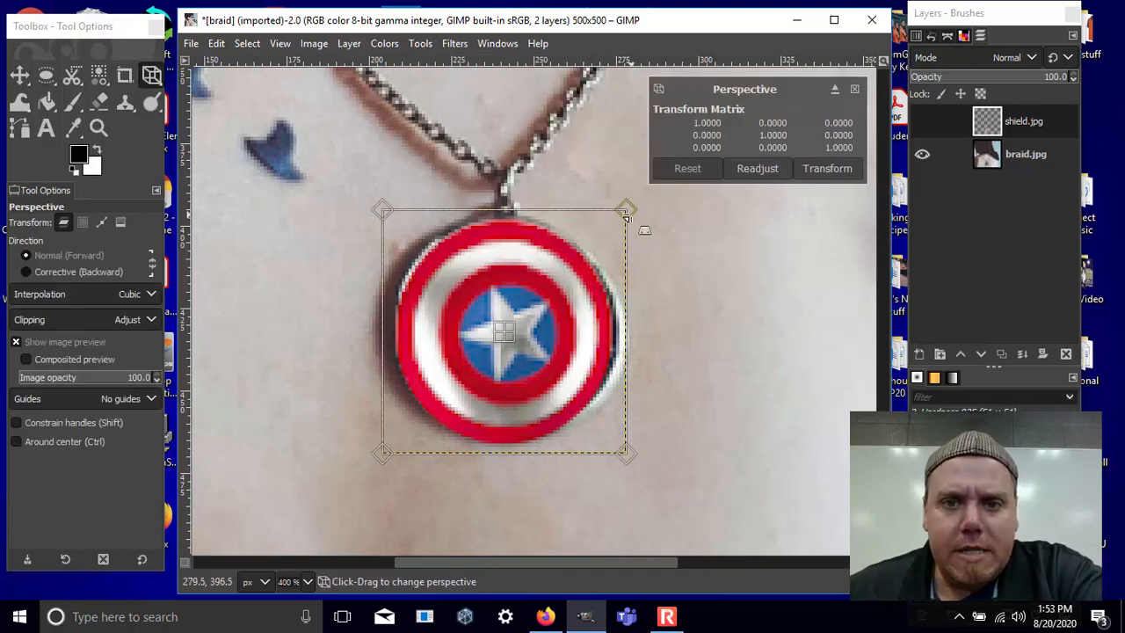
pyautogui.moveTo(628, 218); pyautogui.dragTo(635, 211)
pyautogui.moveTo(627, 453); pyautogui.dragTo(637, 445)
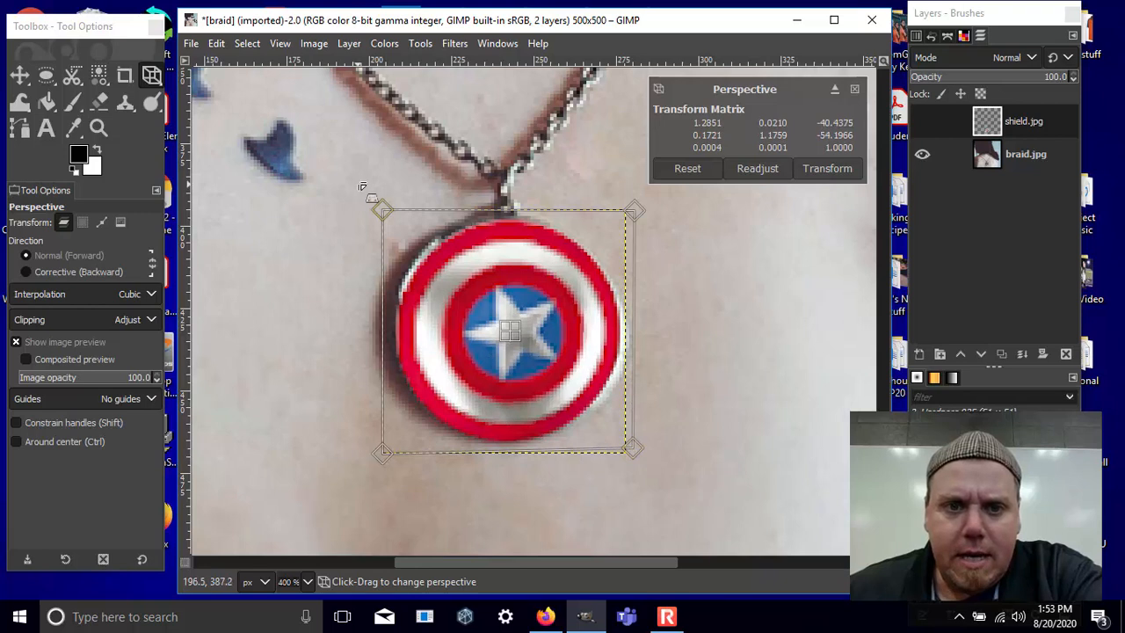
pyautogui.moveTo(374, 204); pyautogui.dragTo(360, 197)
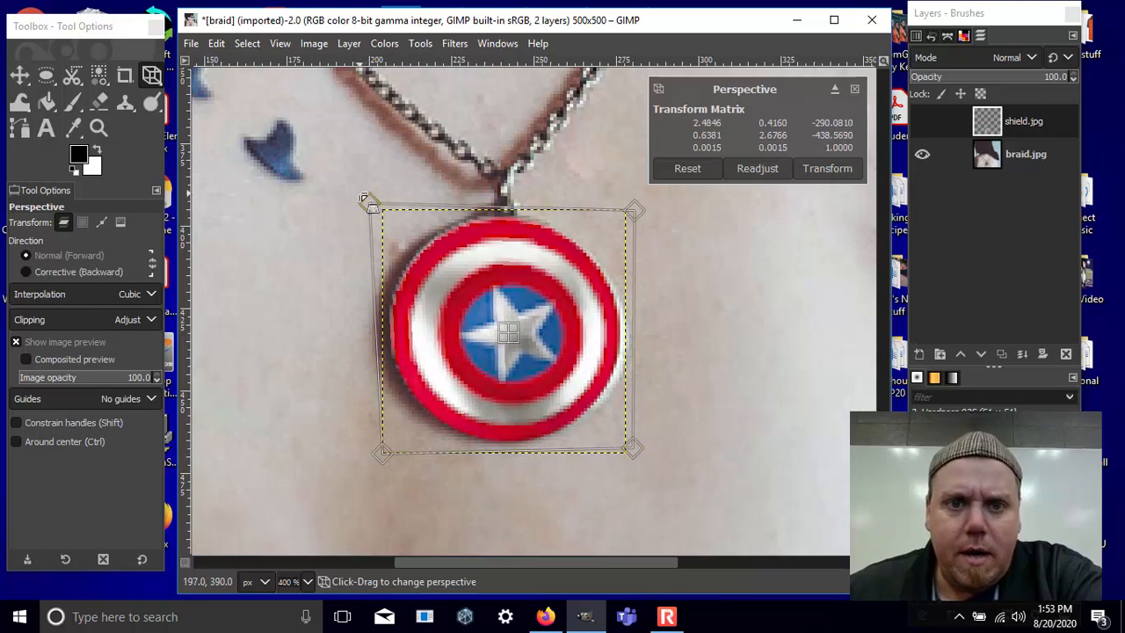
pyautogui.moveTo(383, 456); pyautogui.dragTo(379, 454)
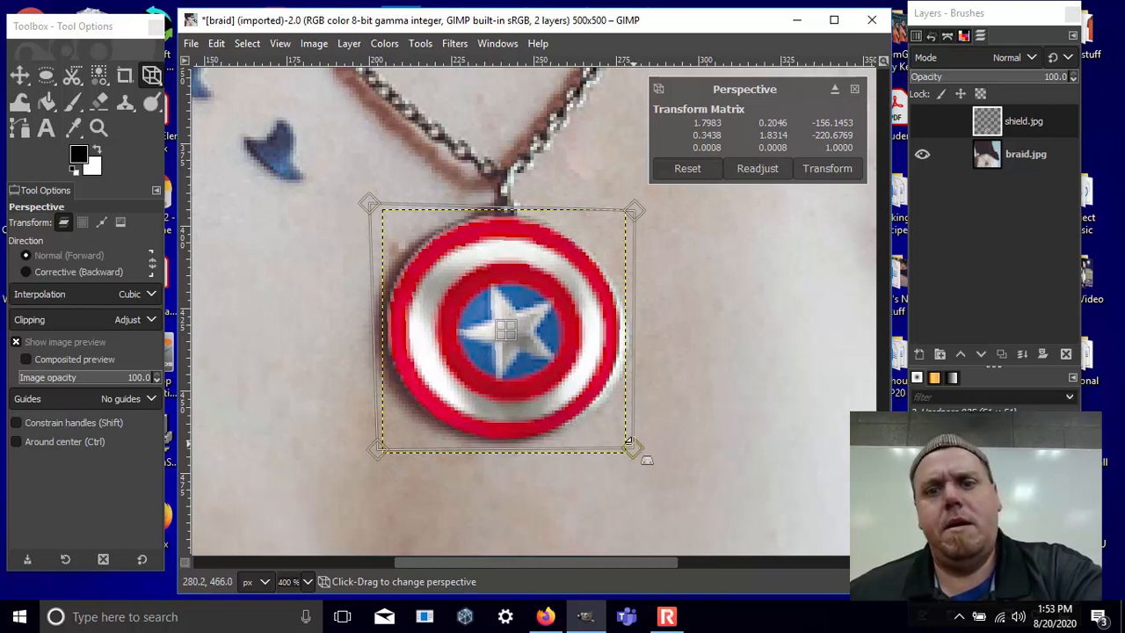
pyautogui.moveTo(634, 452); pyautogui.dragTo(638, 448)
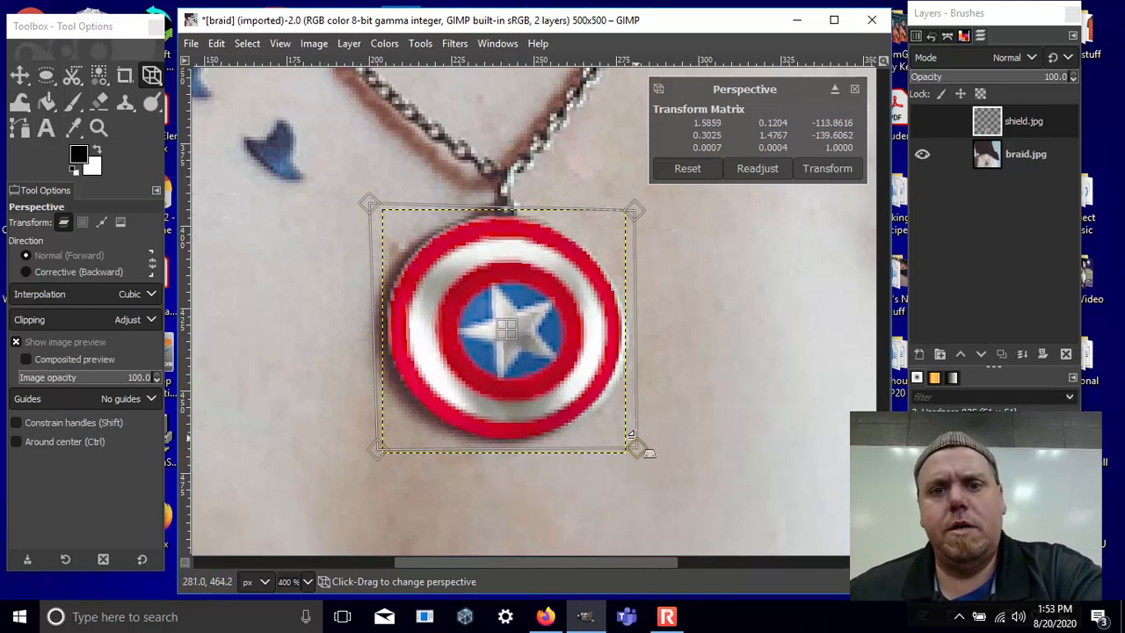
pyautogui.click(831, 168)
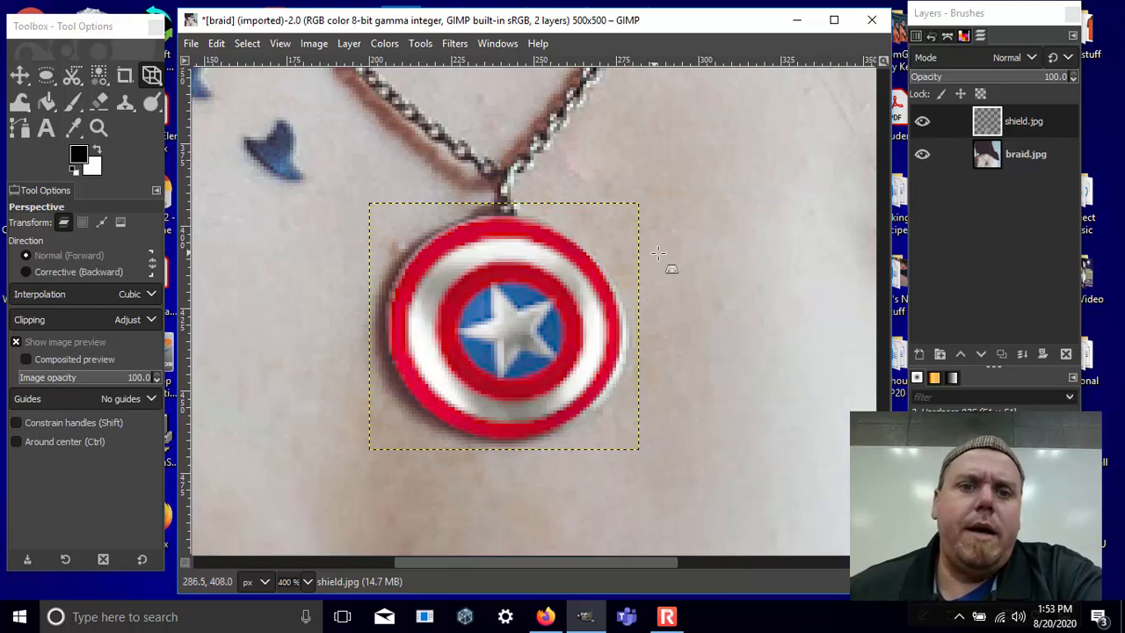
pyautogui.click(308, 587)
pyautogui.click(307, 490)
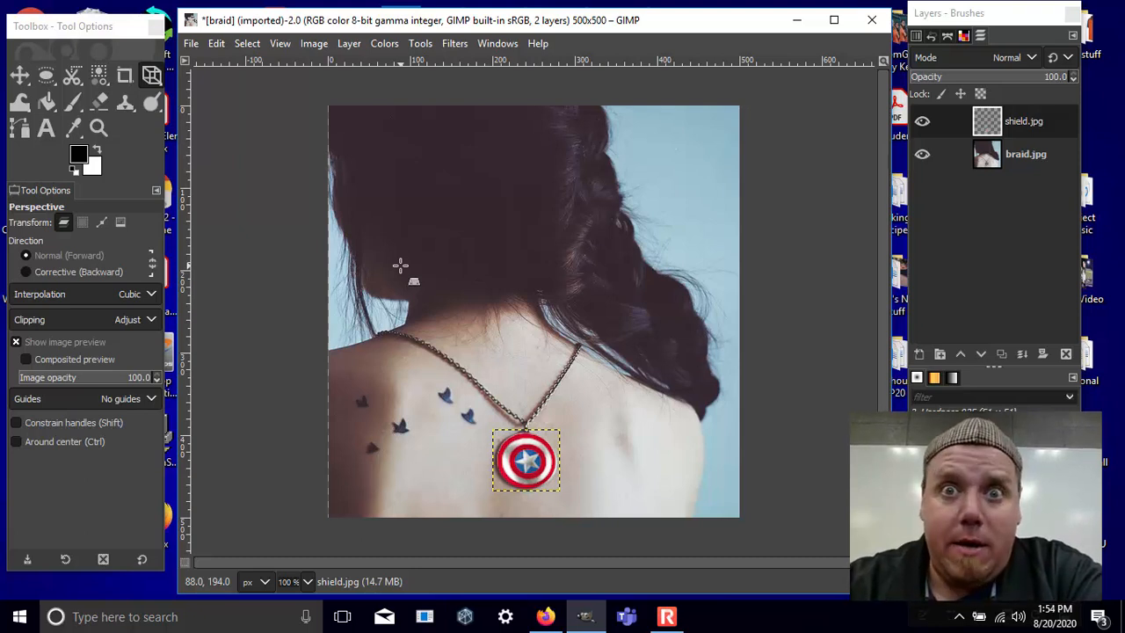
# Step: Try to export the composite as a JPG named "Tutorial 1" followed by the author's name, then cancel the export
pyautogui.click(193, 45)
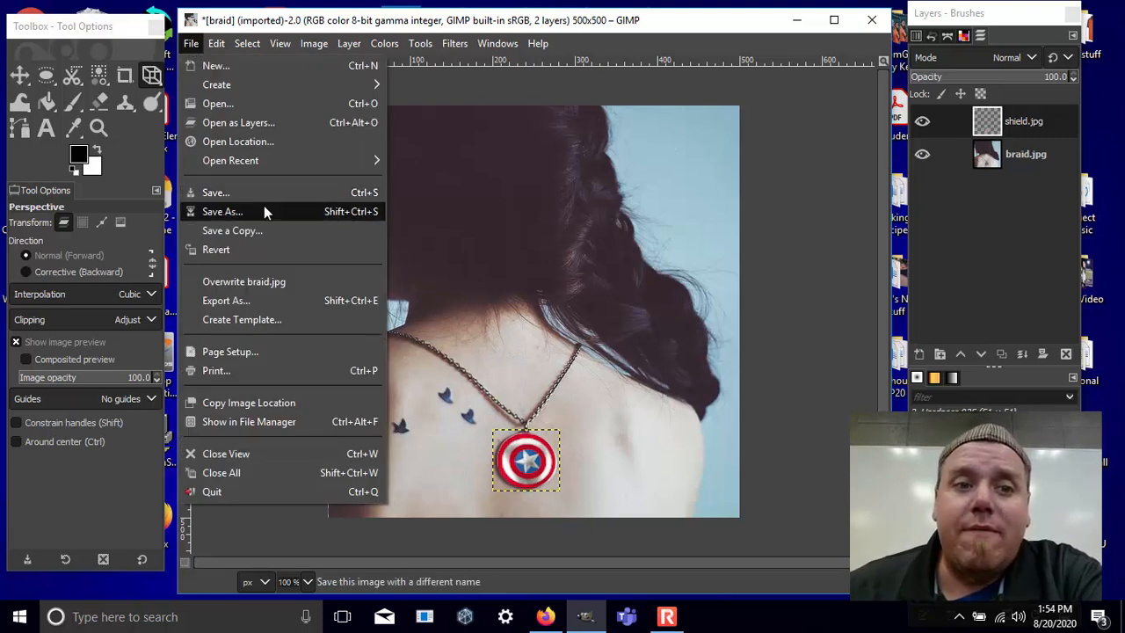
pyautogui.click(281, 304)
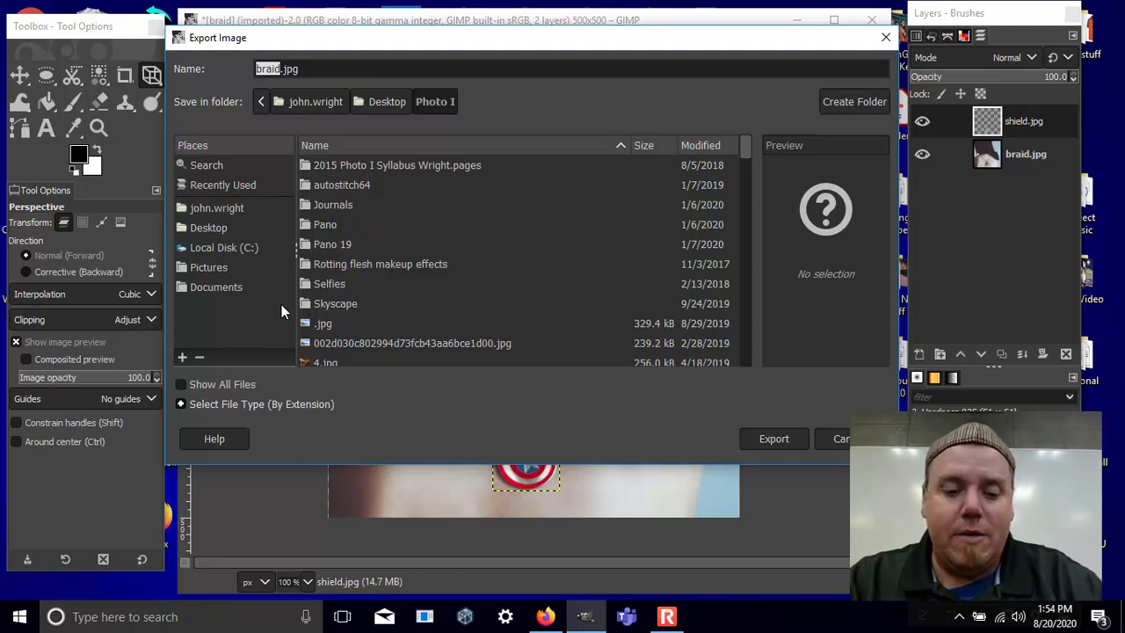
pyautogui.write('Tut')
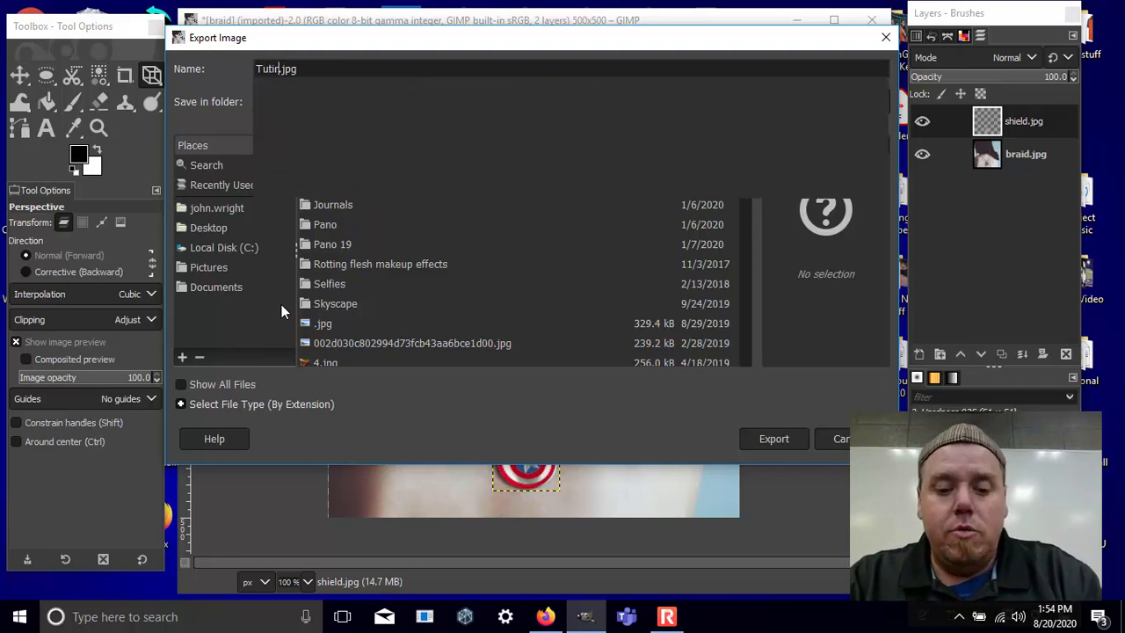
pyautogui.write('orial')
pyautogui.write('1 ')
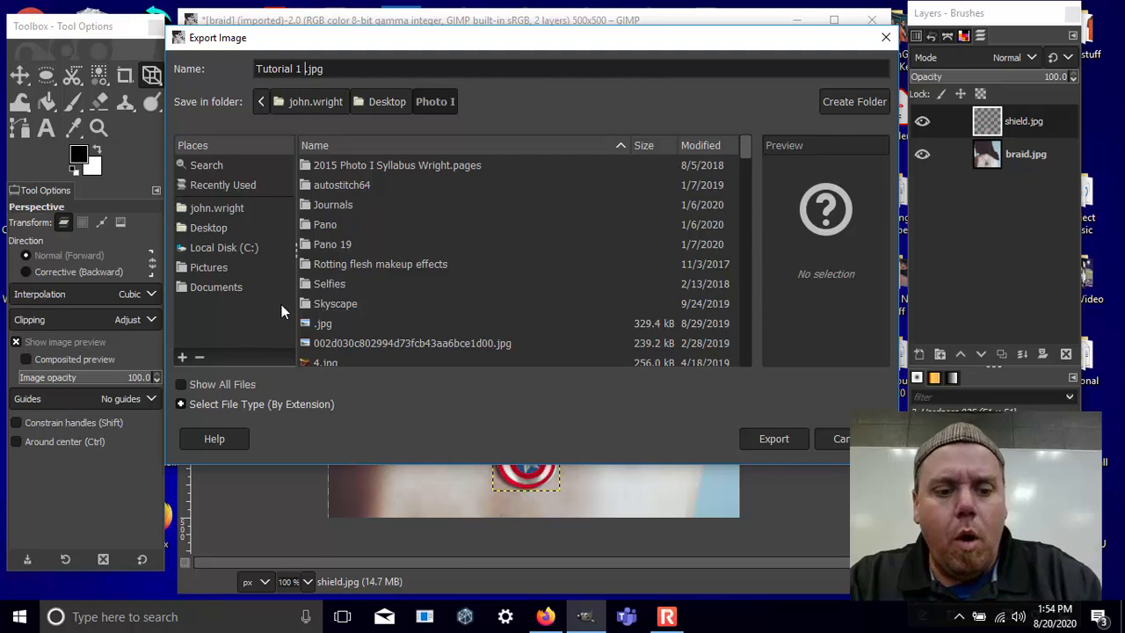
pyautogui.write('J Wright')
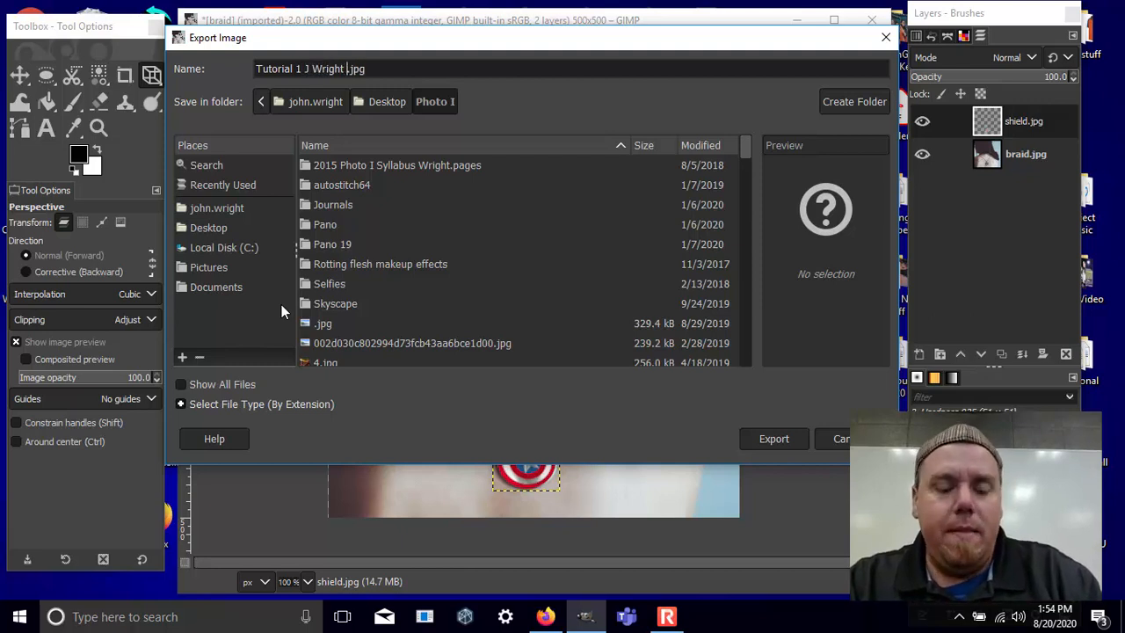
pyautogui.write(' A3')
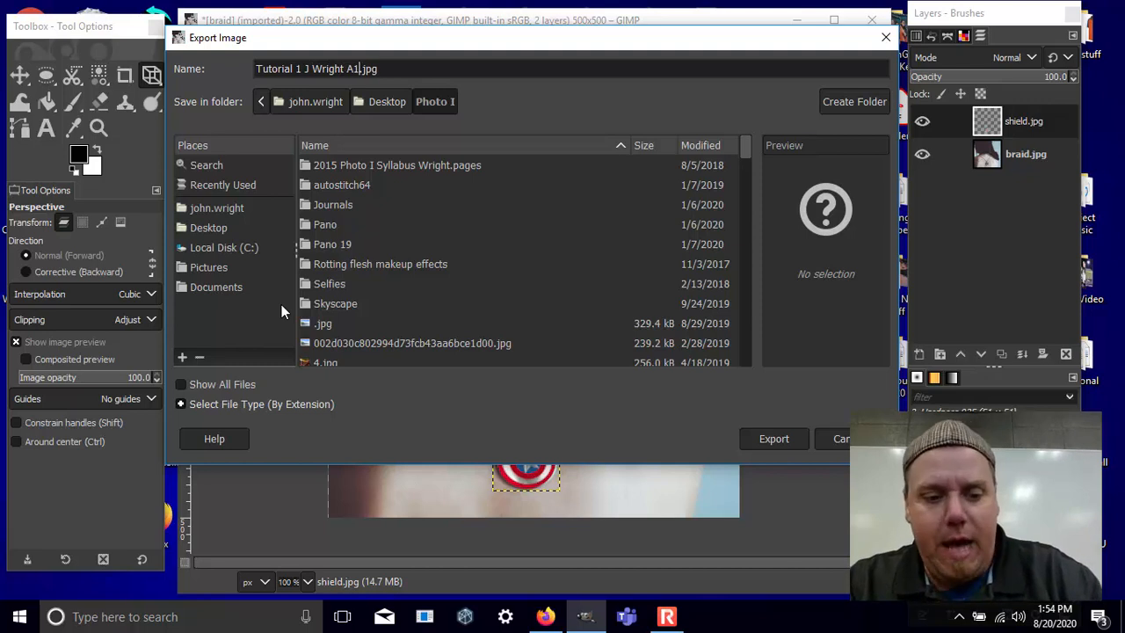
pyautogui.press('BackSpace')
pyautogui.press('BackSpace')
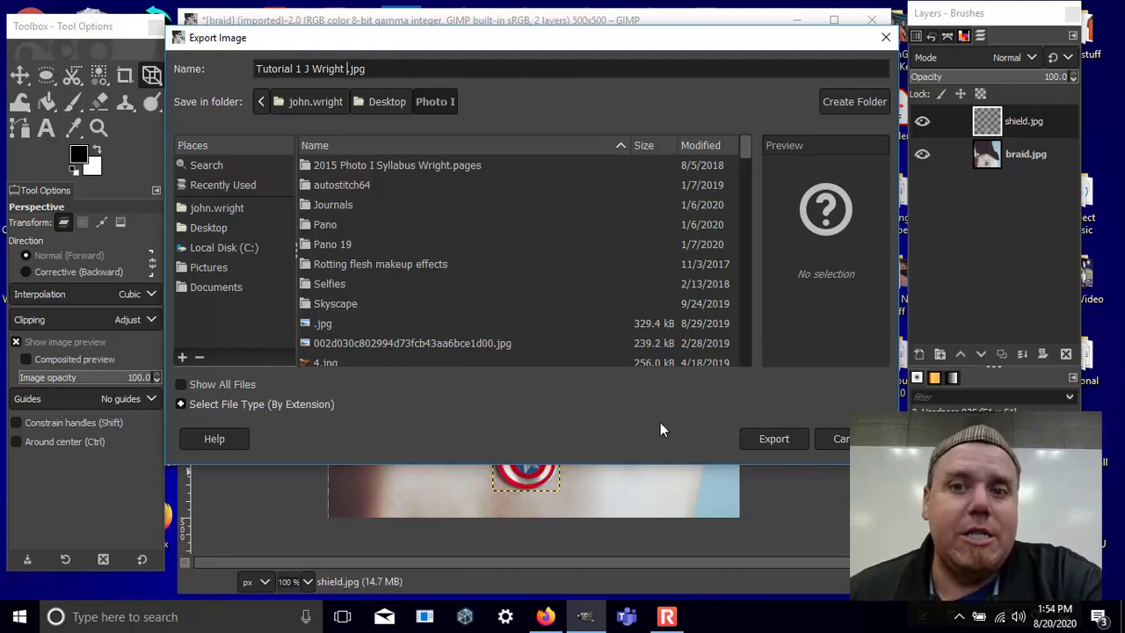
pyautogui.click(840, 439)
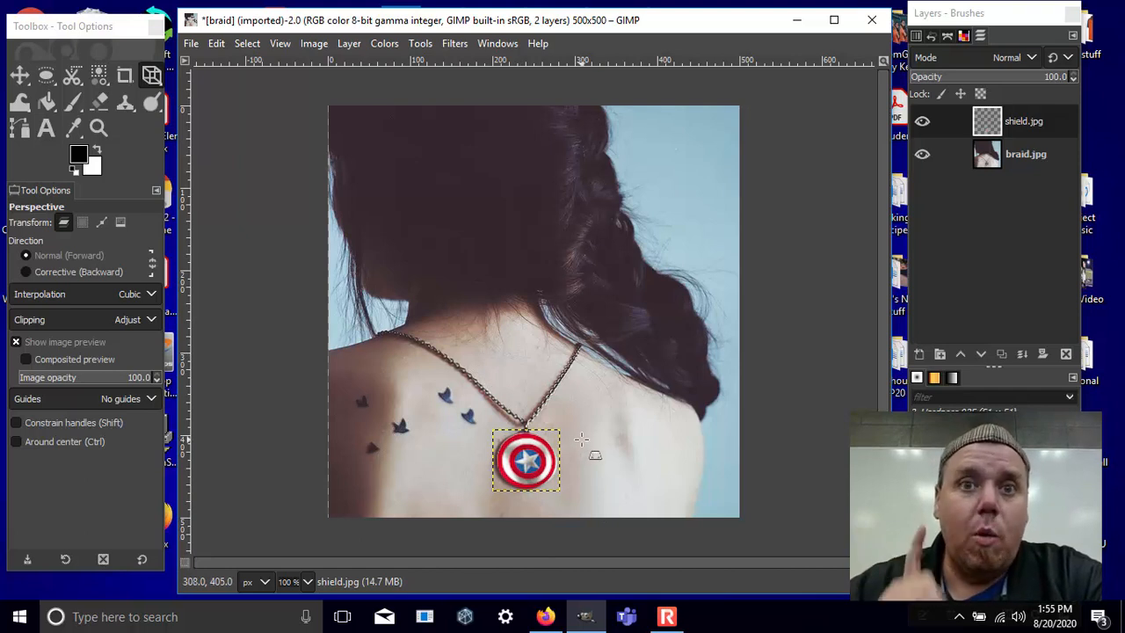
pyautogui.click(668, 618)
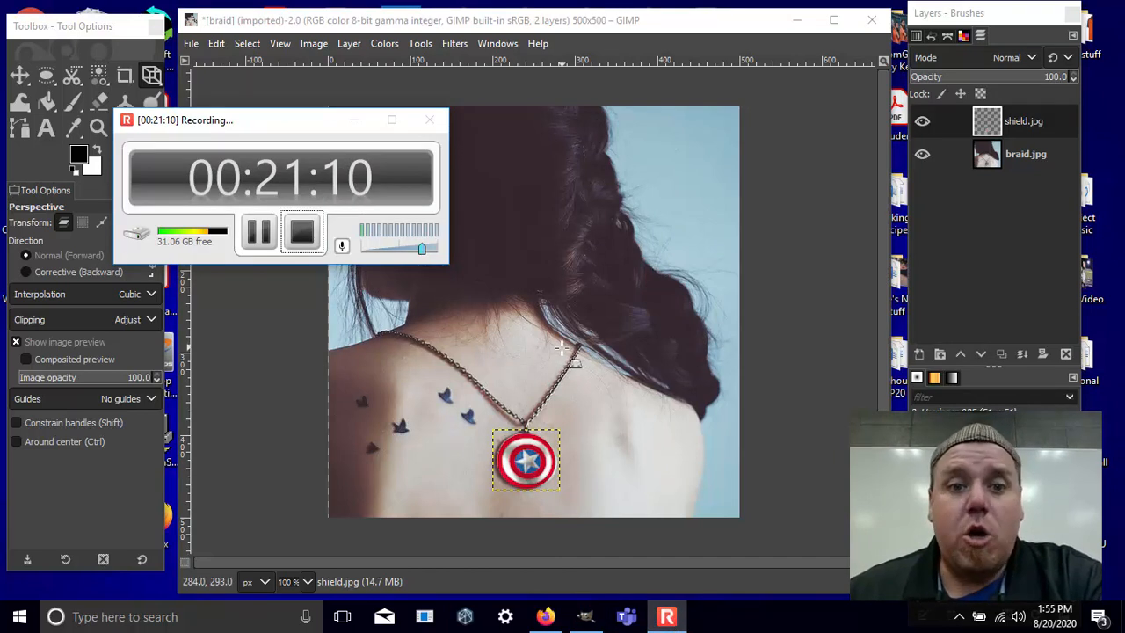